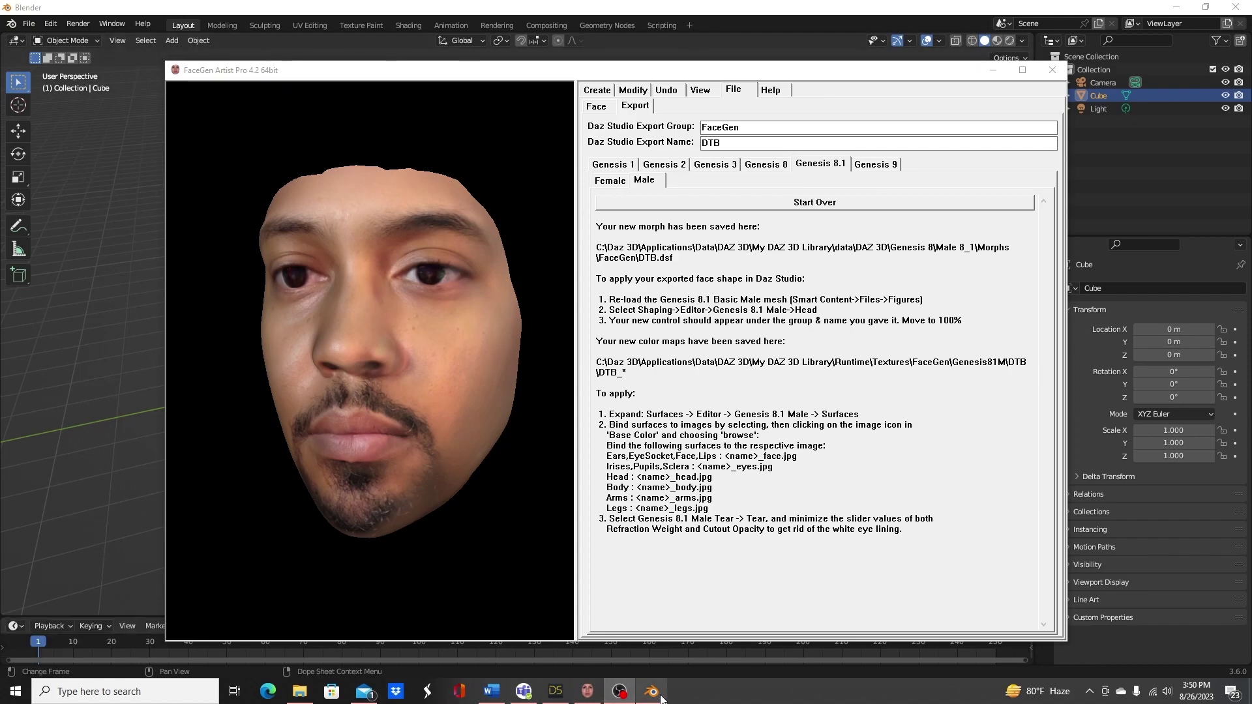
Switch from FaceGen Artist Pro to DAZ Studio, which shows the textured Genesis 8.1 Male head
{"action": "left_click", "coordinate": [556, 692]}
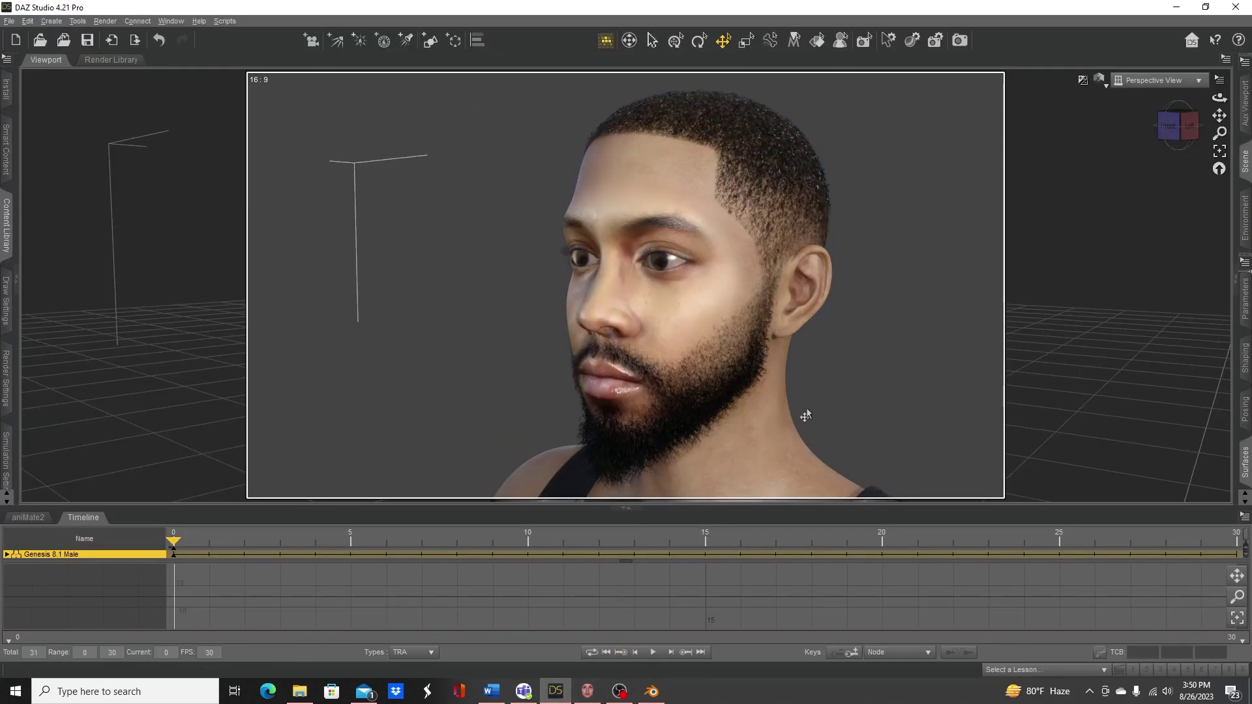
{"action": "left_click", "coordinate": [693, 416]}
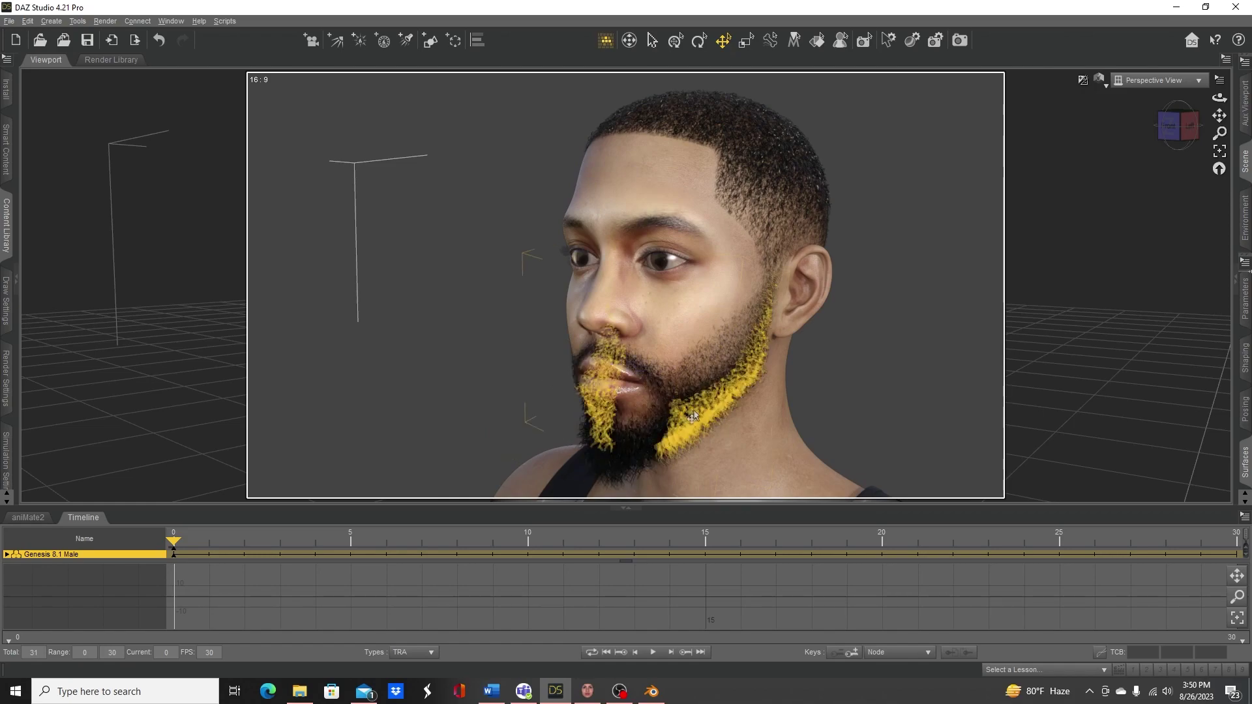
{"action": "left_click", "coordinate": [717, 440]}
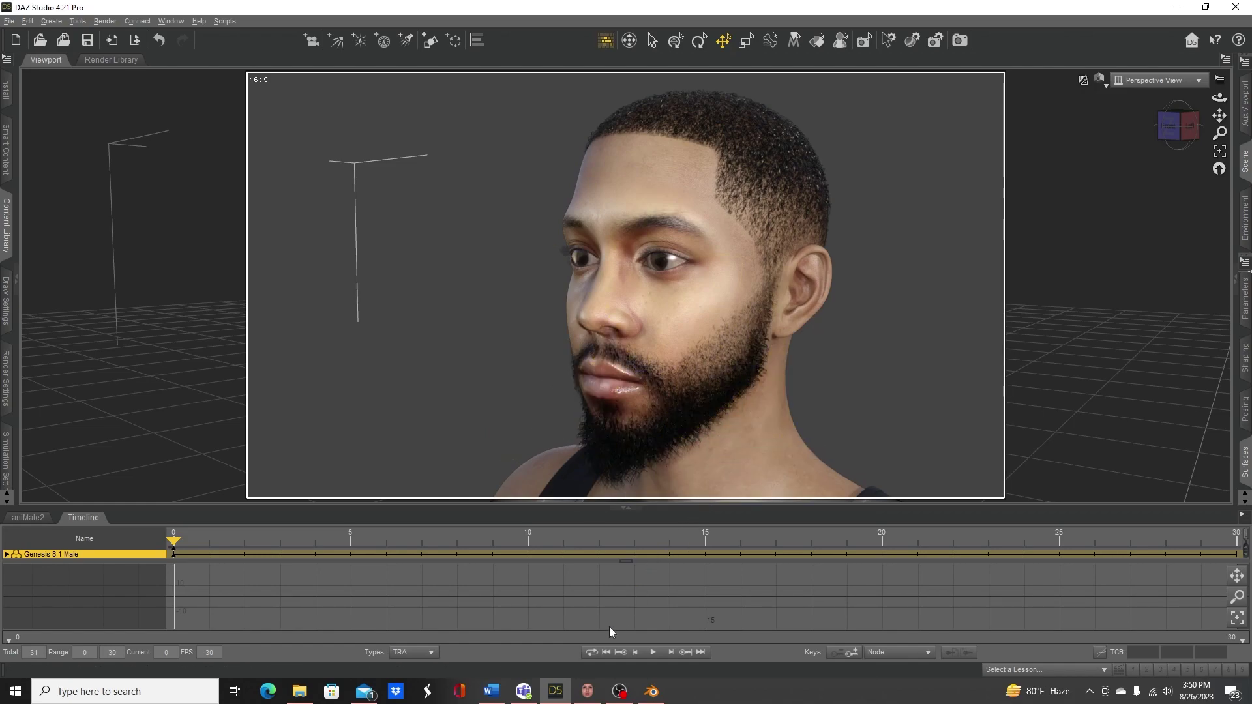
Launch Chrome, open the Diffeomorphic blog's DAZ Importer wiki, skim it, then minimize the browser
{"action": "left_click", "coordinate": [16, 691]}
{"action": "type", "text": "chrome"}
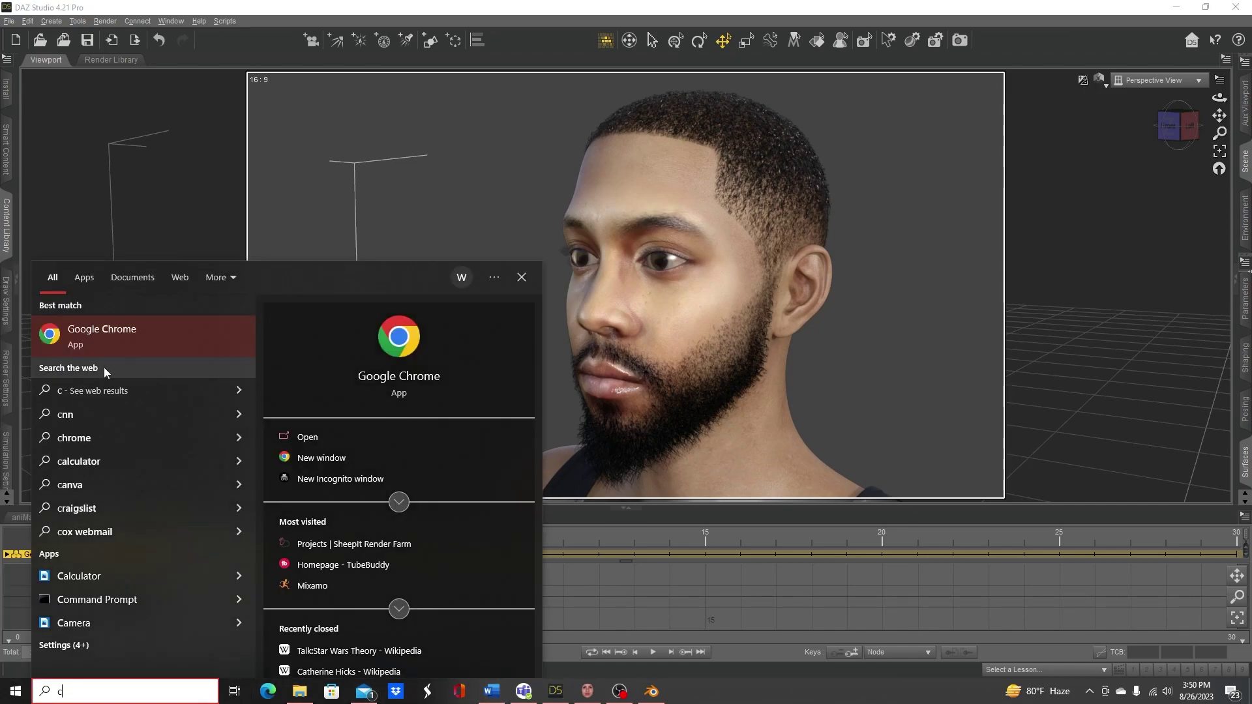
{"action": "left_click", "coordinate": [147, 331]}
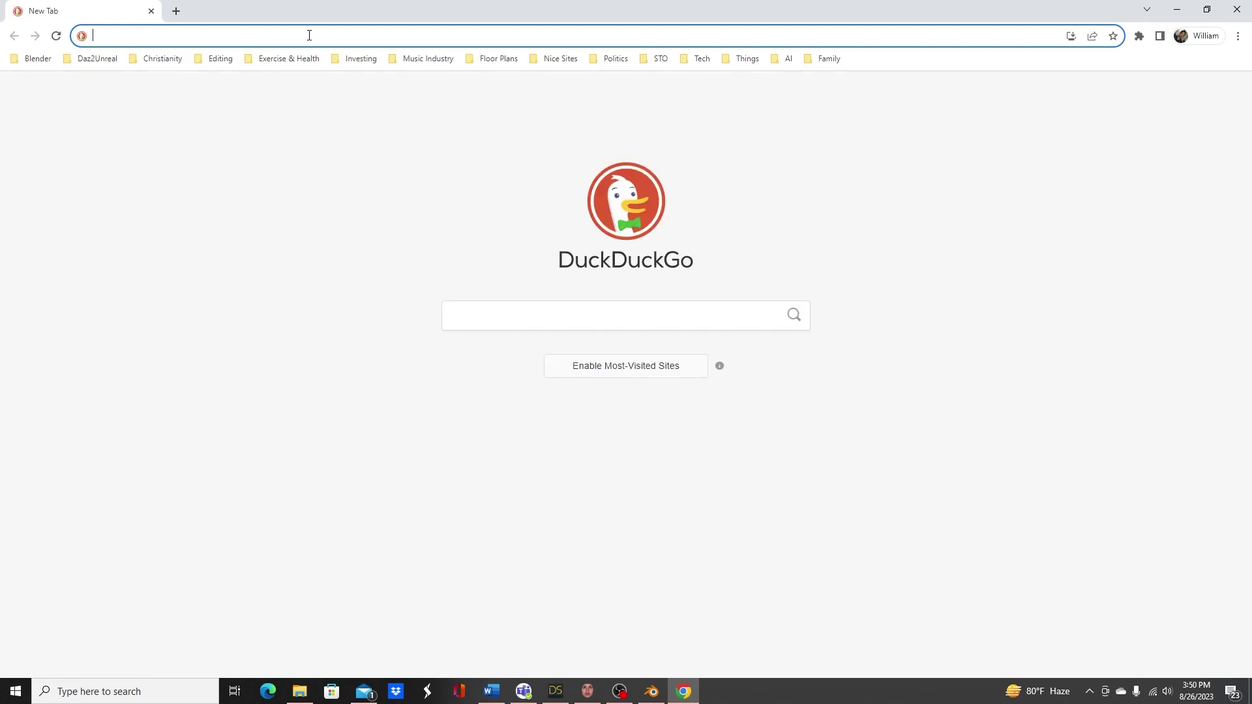
{"action": "type", "text": "diffeomorphic.blogspot.com"}
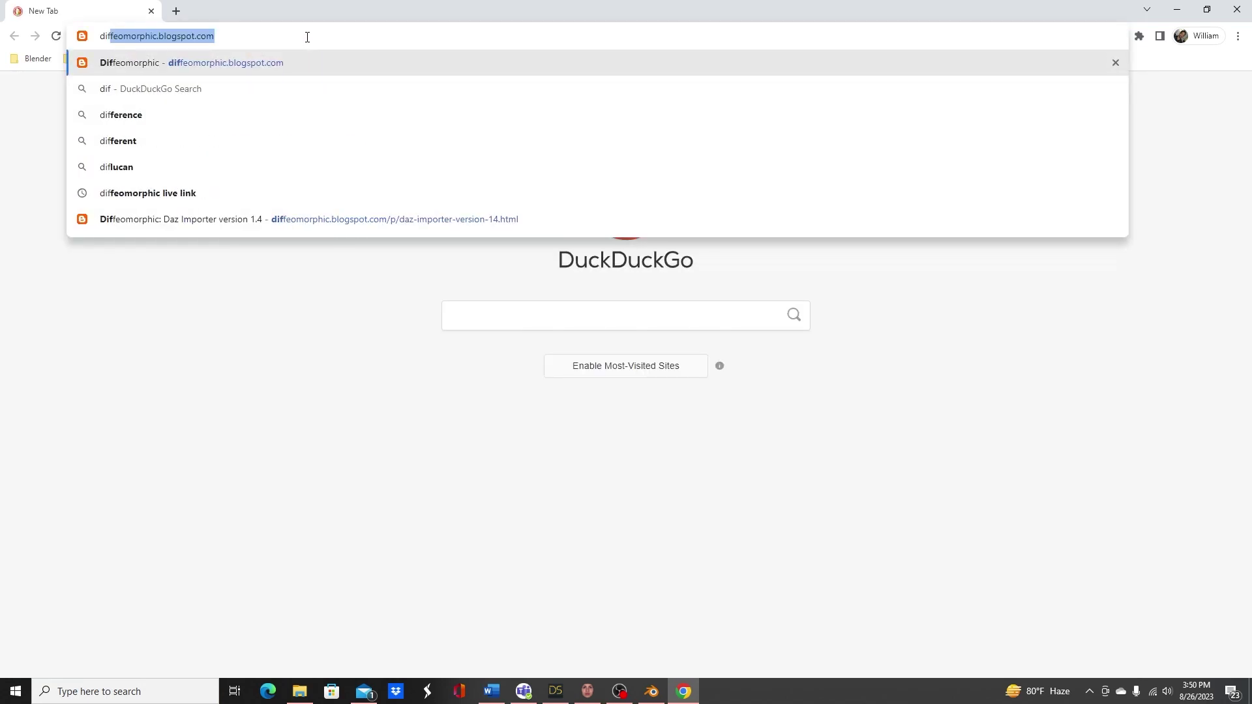
{"action": "left_click", "coordinate": [276, 68]}
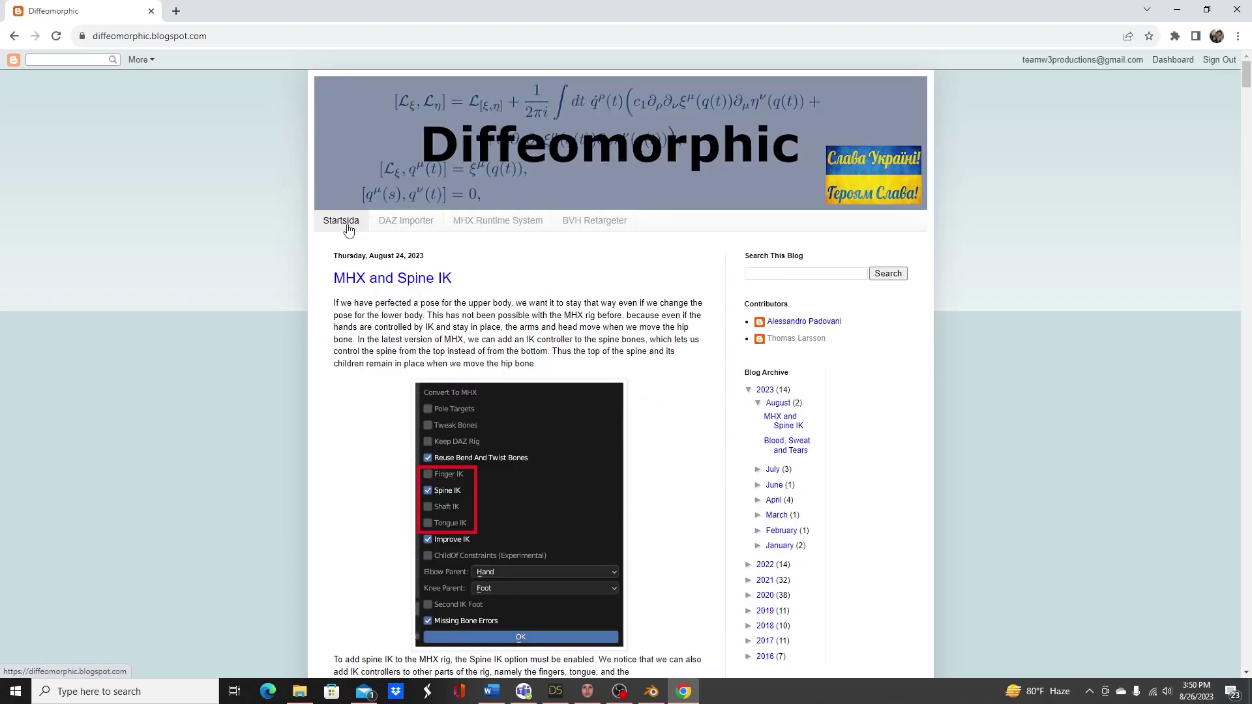
{"action": "left_click", "coordinate": [411, 228]}
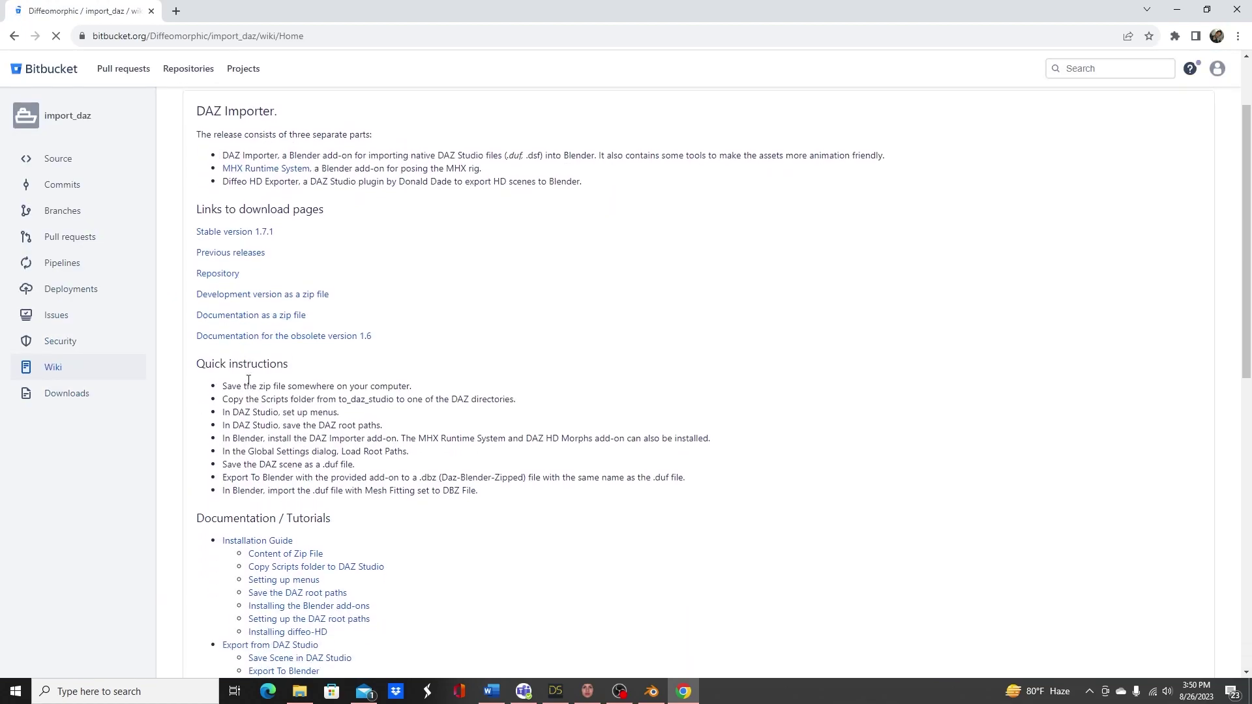
{"action": "scroll", "coordinate": [271, 391], "scroll_direction": "down", "scroll_amount": 1}
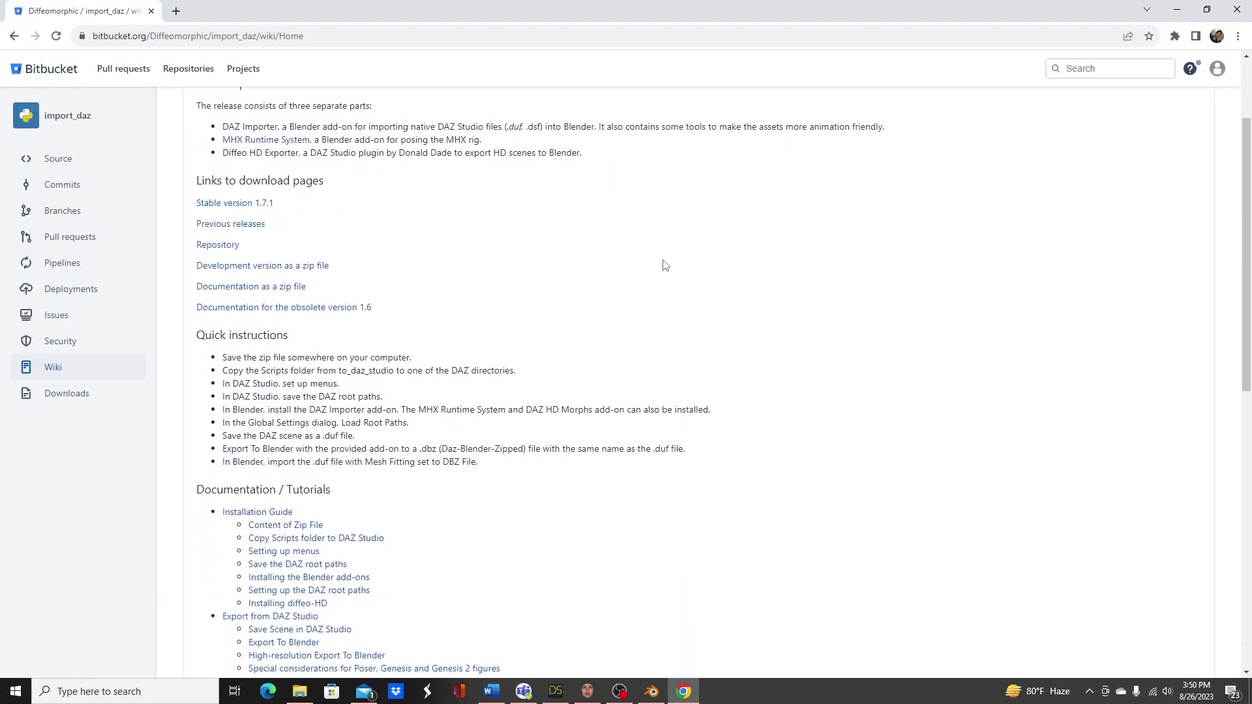
{"action": "left_click", "coordinate": [1177, 10]}
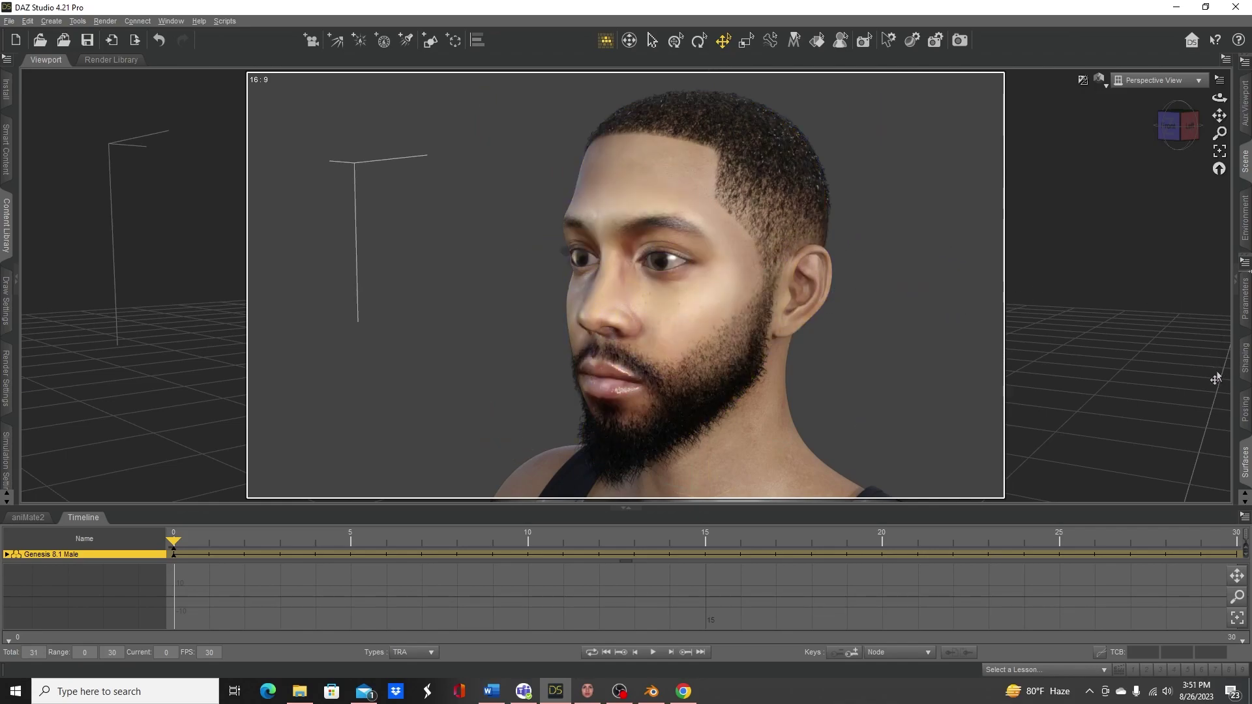
Set the viewport DrawStyle to Texture Shaded and open the Content Library pane
{"action": "left_click", "coordinate": [1099, 80]}
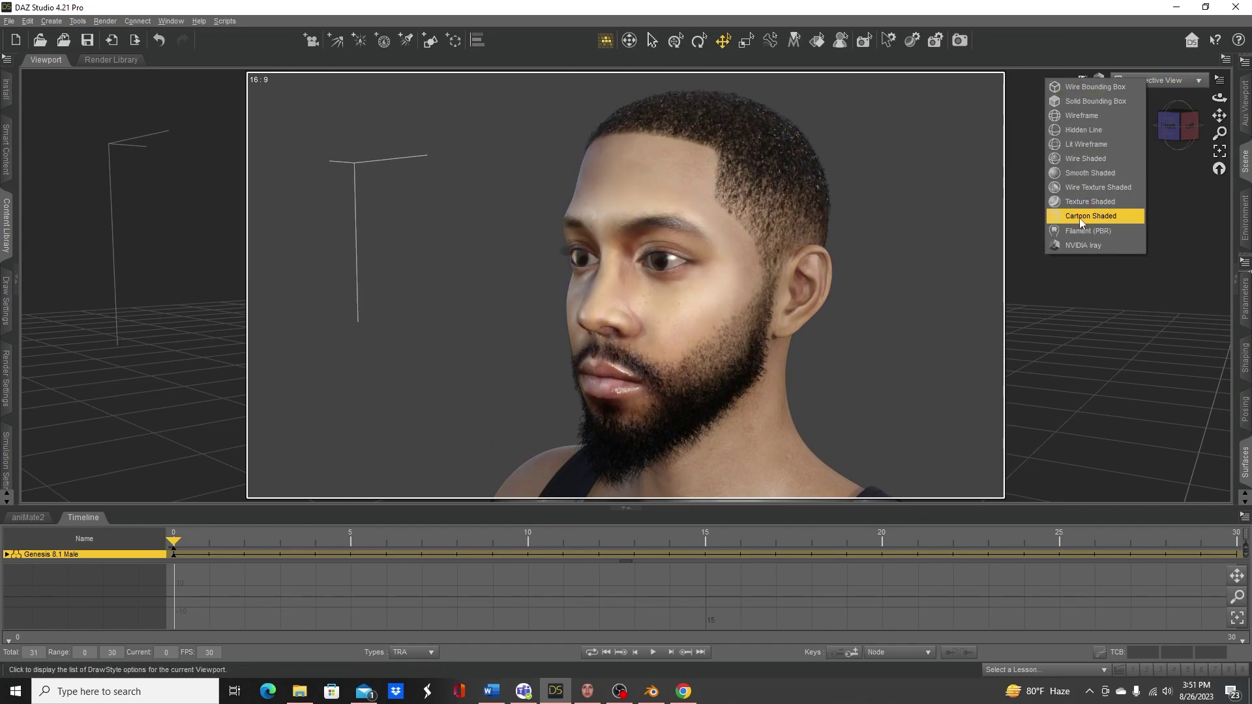
{"action": "left_click", "coordinate": [1084, 203]}
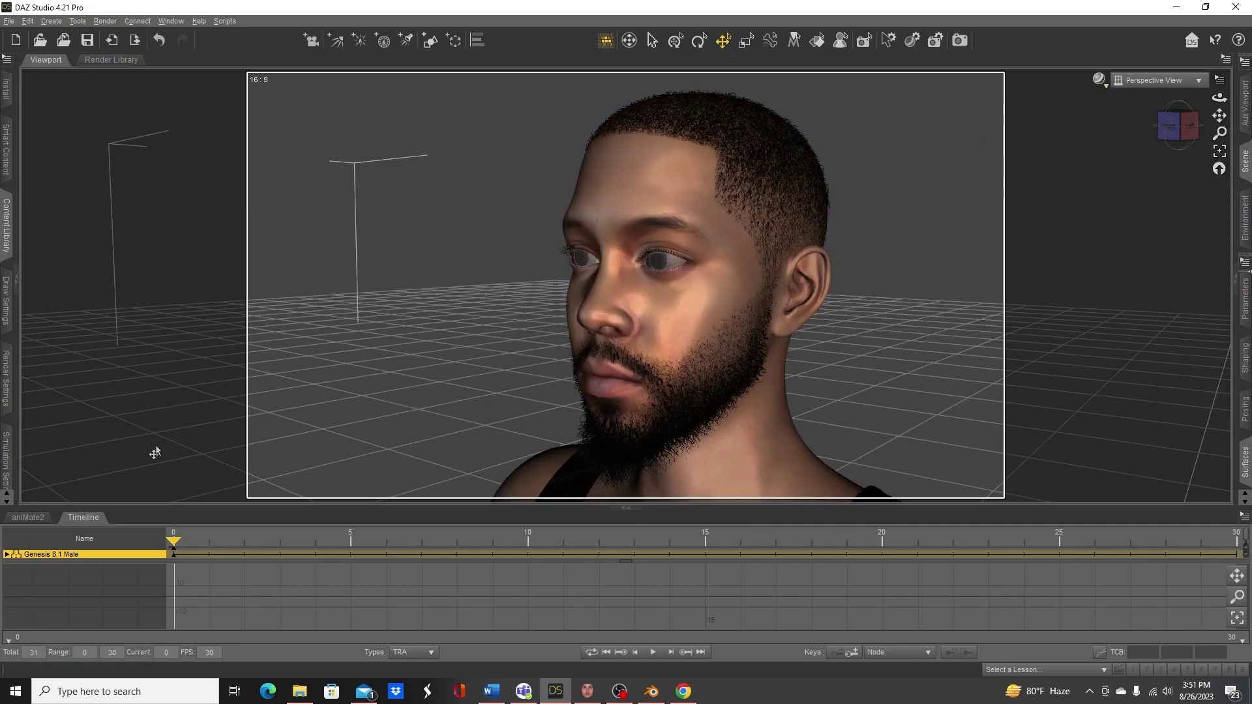
{"action": "left_click", "coordinate": [8, 235]}
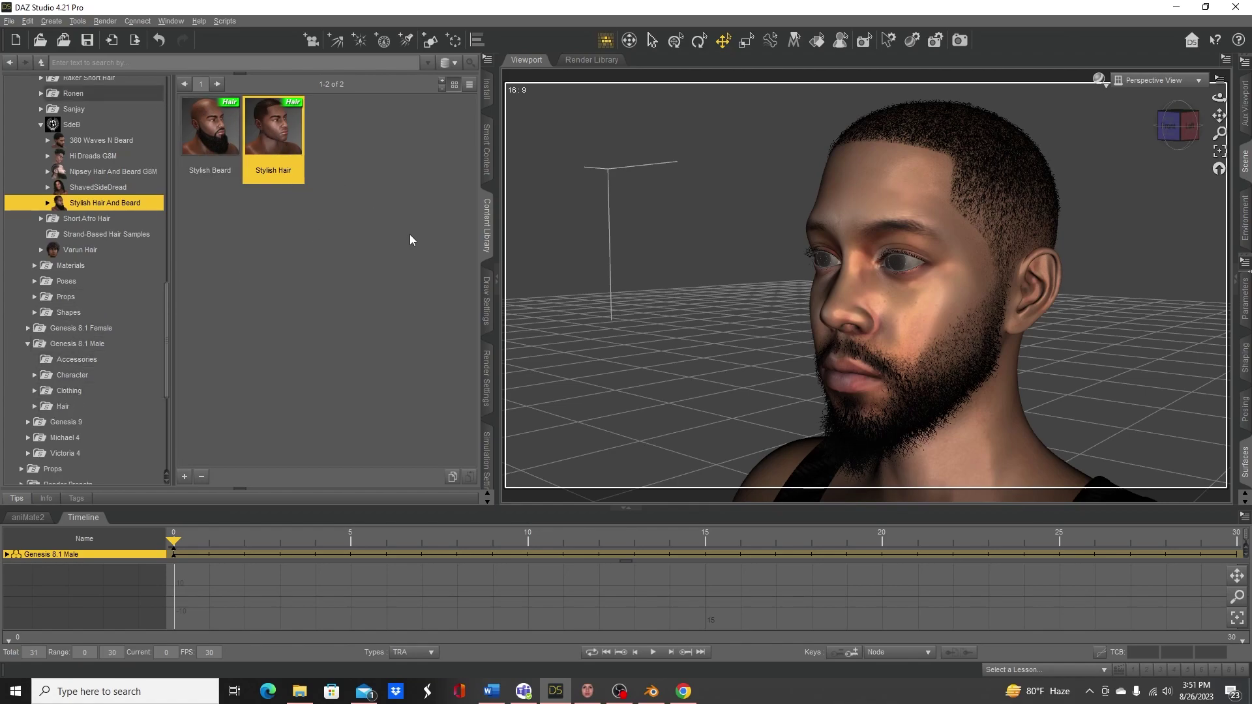
Save the scene as DTB in the Characters folder and accept the Scene Save Options
{"action": "key", "text": "ctrl+s"}
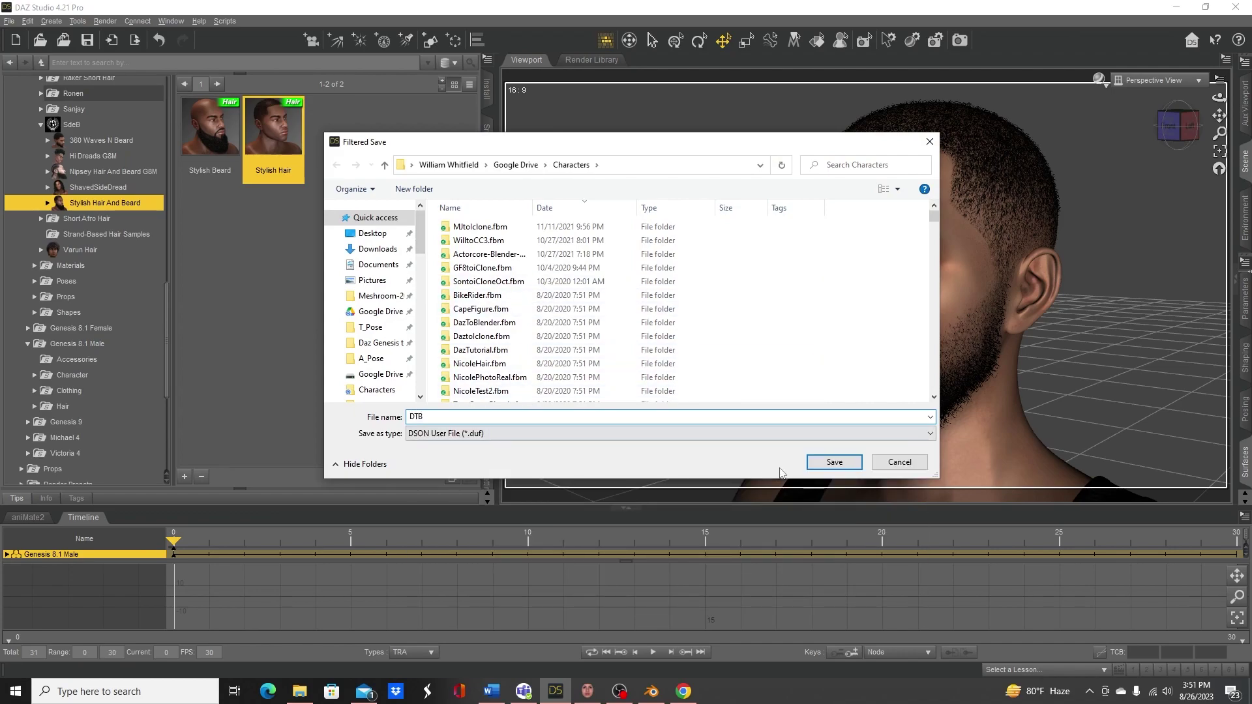
{"action": "left_click", "coordinate": [830, 462]}
{"action": "left_click", "coordinate": [611, 387]}
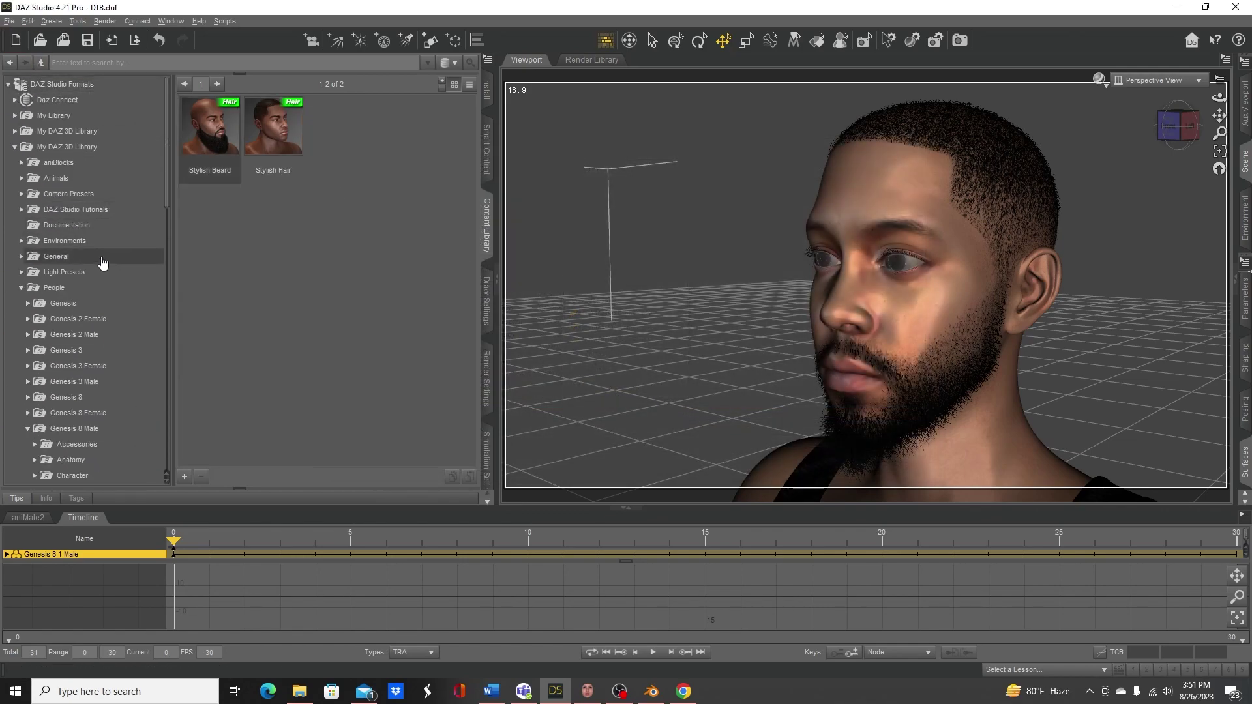
Browse to My Library > Scripts > Diffeomorphic and select the Export Blender script
{"action": "left_click", "coordinate": [13, 147]}
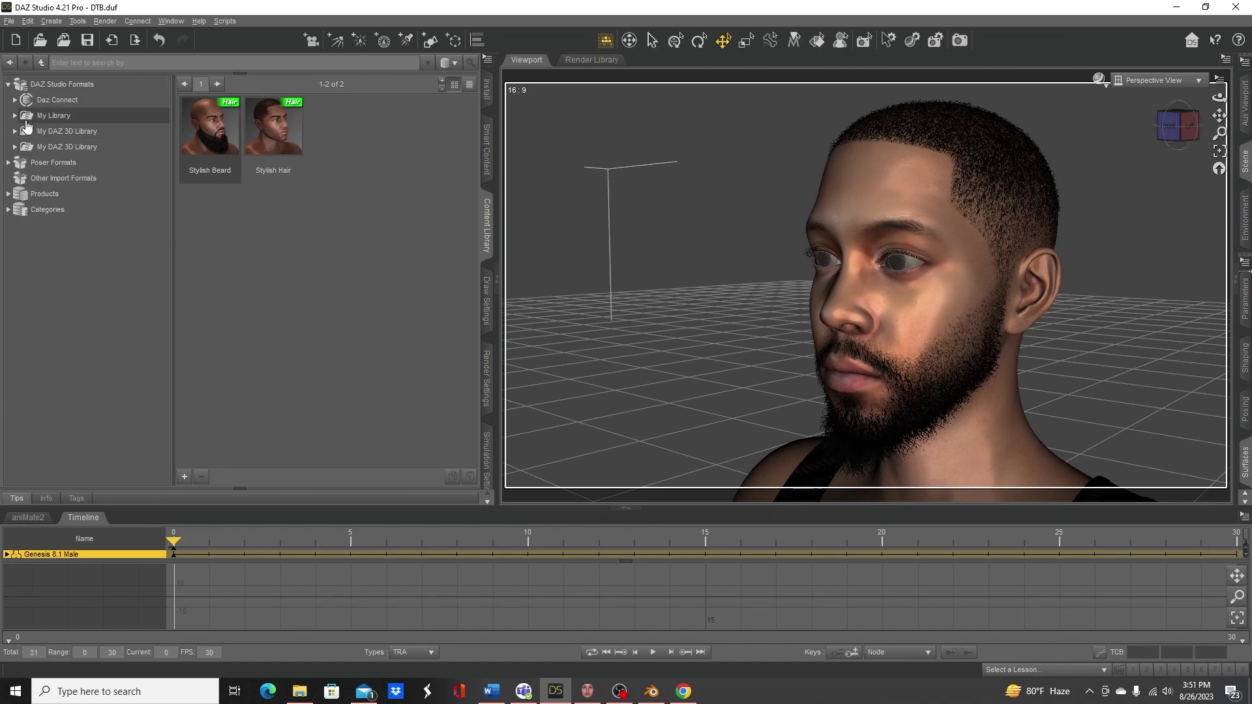
{"action": "left_click", "coordinate": [14, 115]}
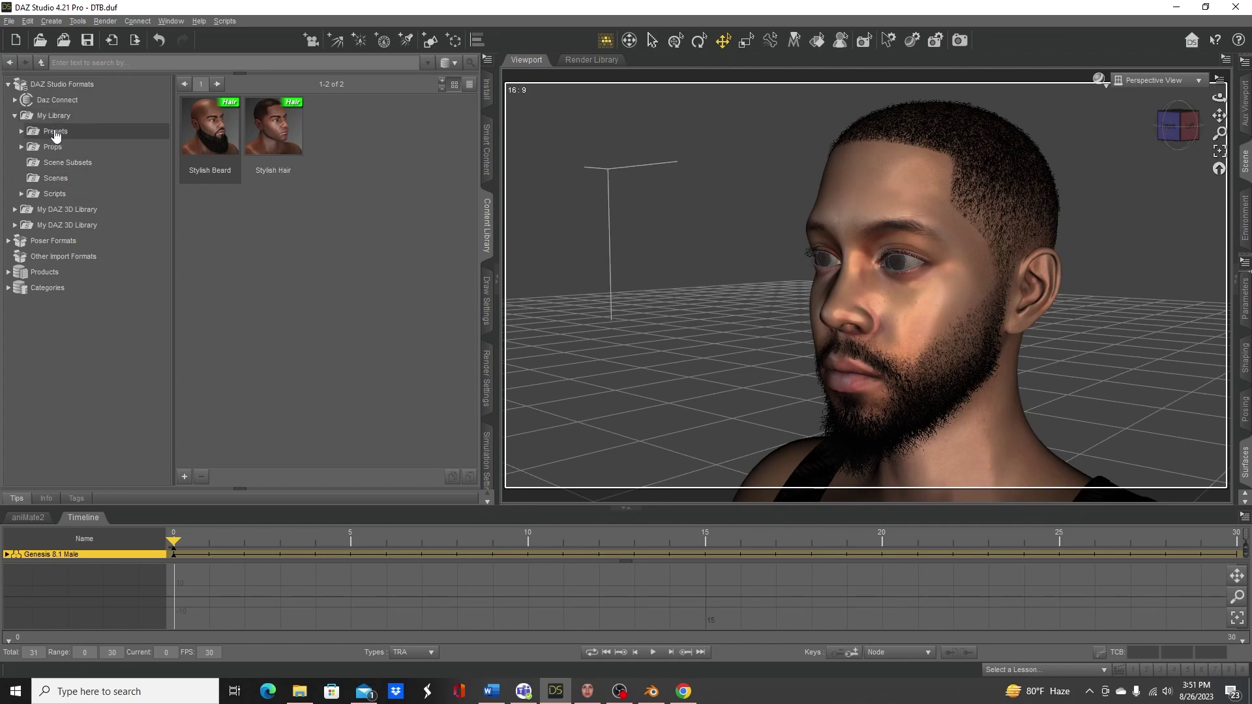
{"action": "left_click", "coordinate": [20, 194]}
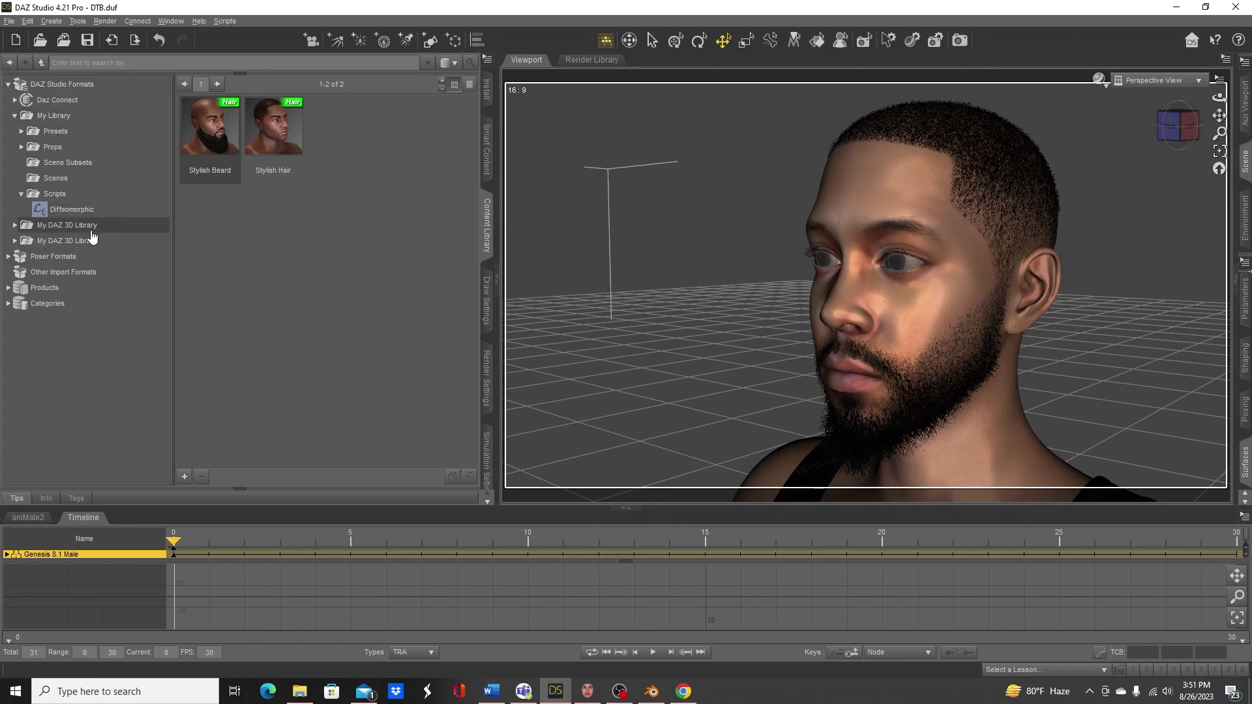
{"action": "left_click", "coordinate": [56, 196]}
{"action": "left_click", "coordinate": [71, 212]}
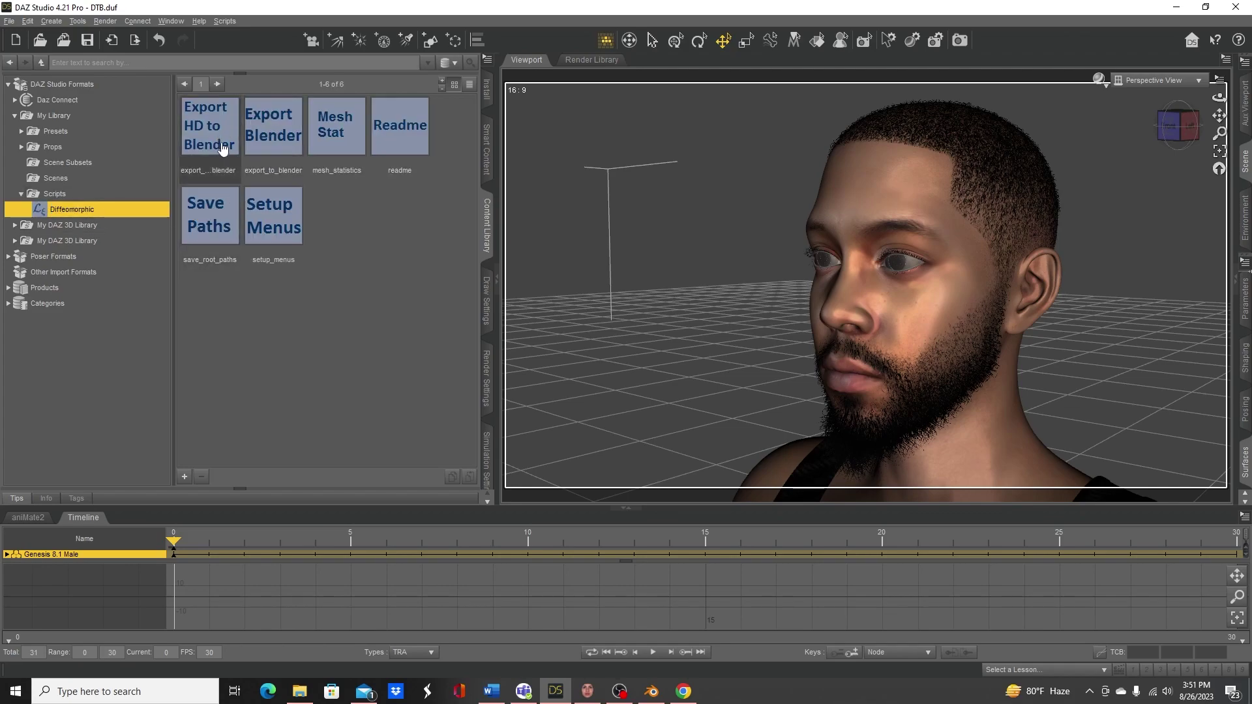
{"action": "left_click", "coordinate": [287, 137]}
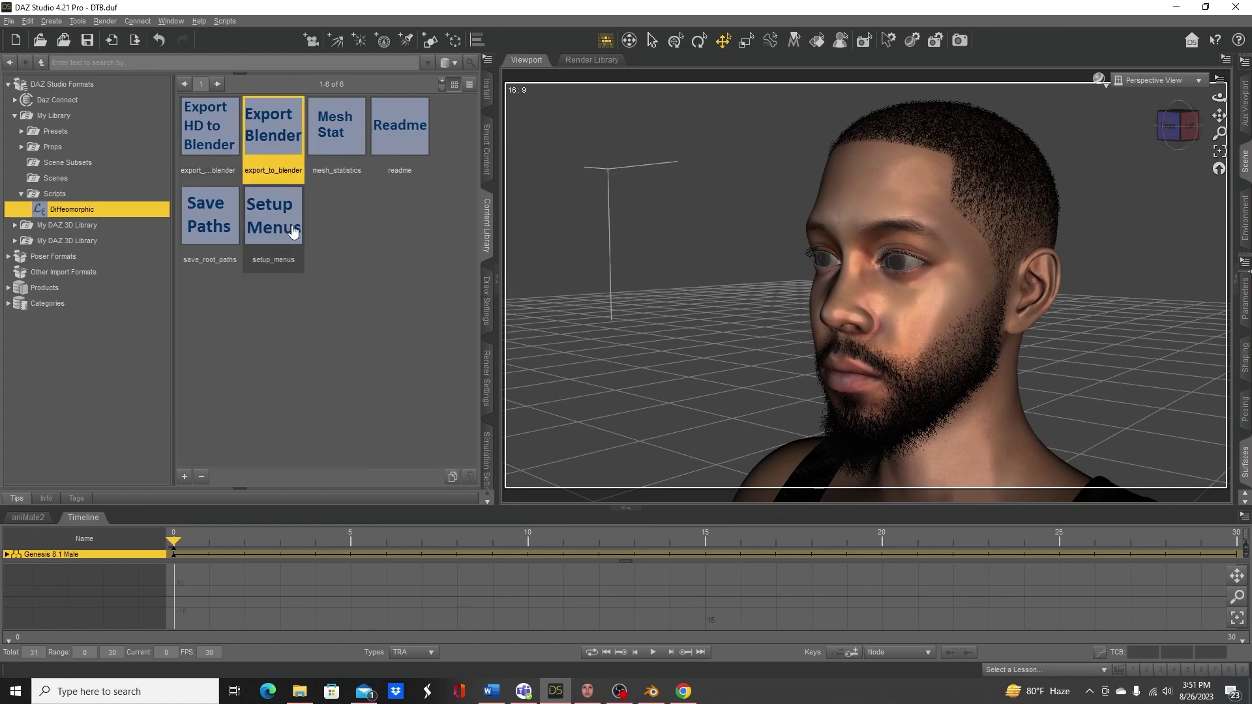
Run export_to_blender, saving DTB.dbz to the Characters folder, and dismiss the confirmation message
{"action": "double_click", "coordinate": [277, 137]}
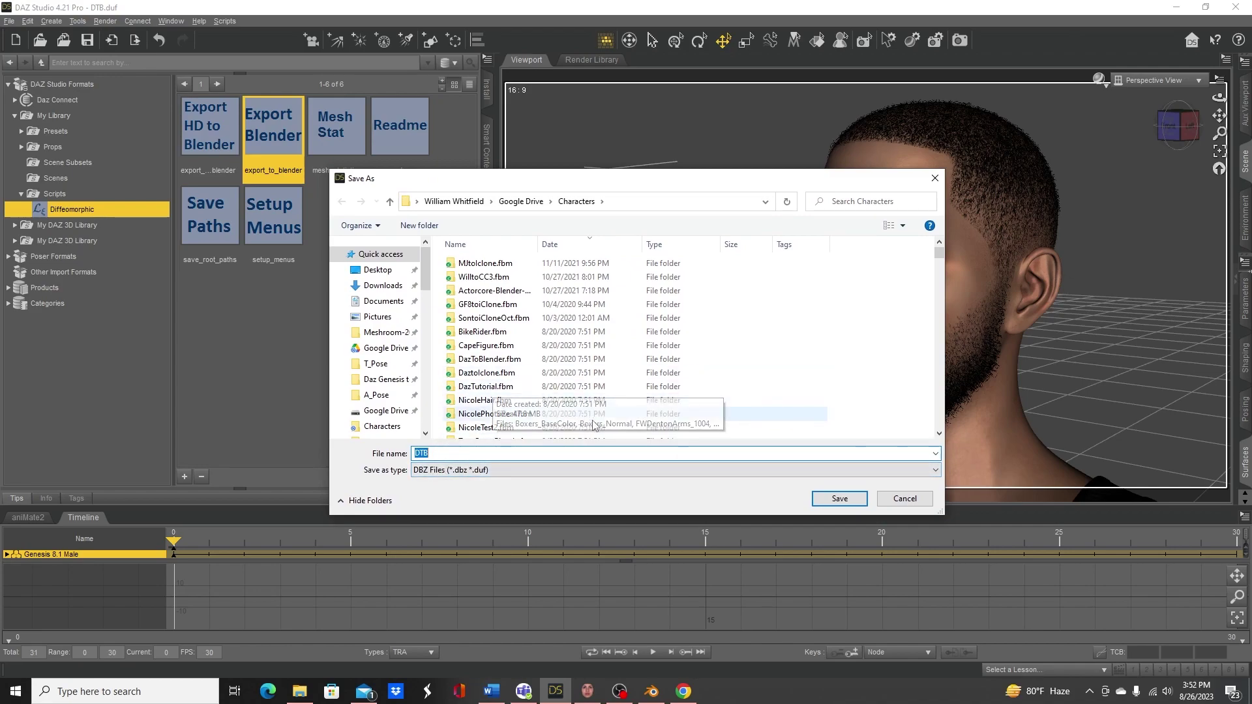
{"action": "left_click", "coordinate": [816, 497]}
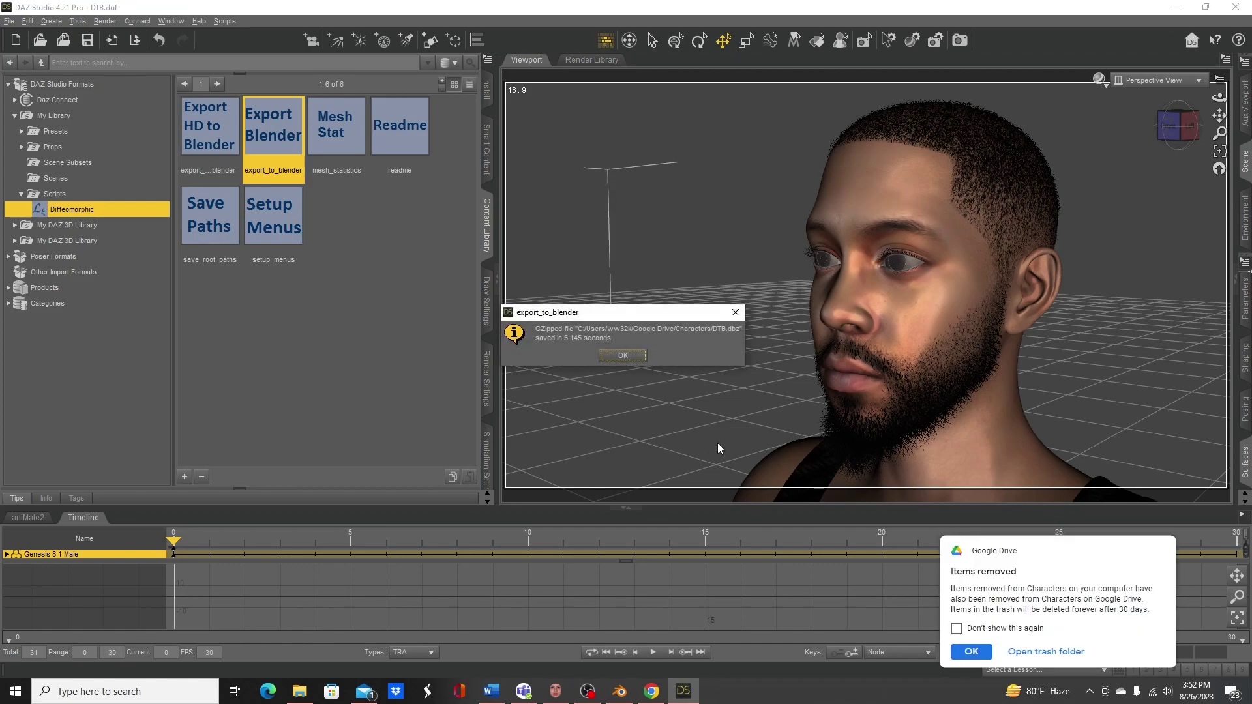
{"action": "left_click", "coordinate": [623, 355]}
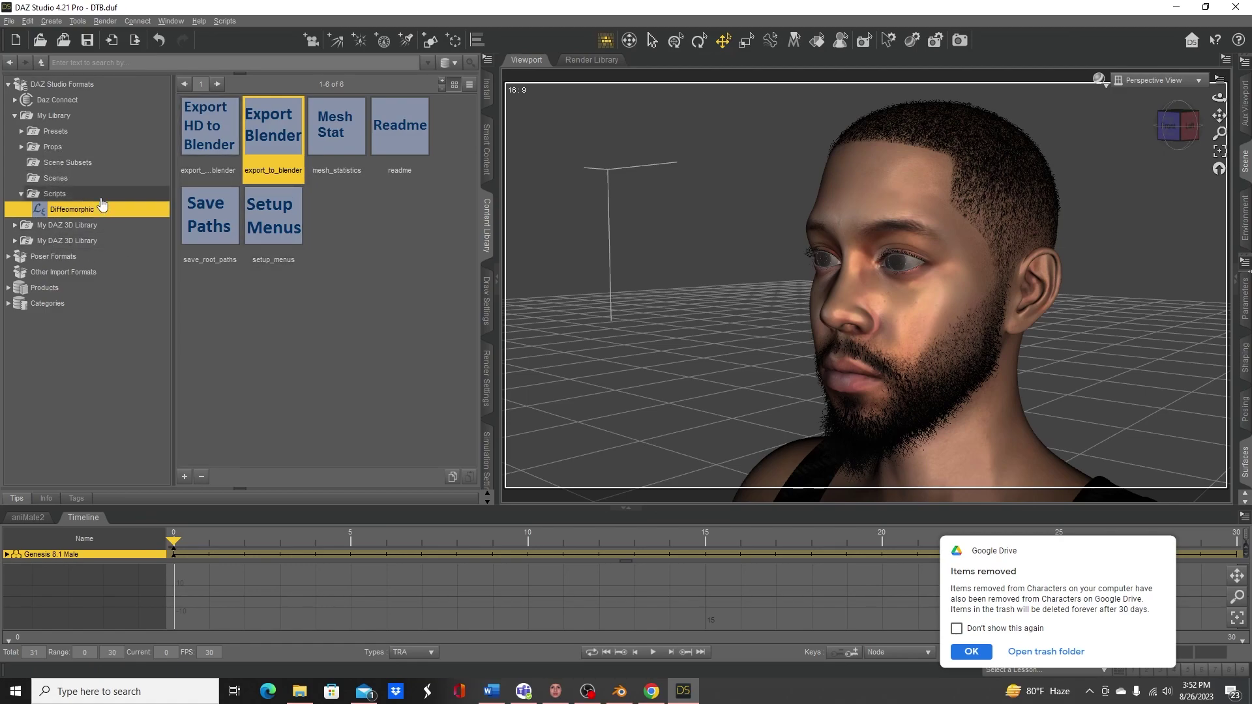
Run the Save Paths script, cancel saving import-daz-paths, and bring Blender forward
{"action": "double_click", "coordinate": [209, 239]}
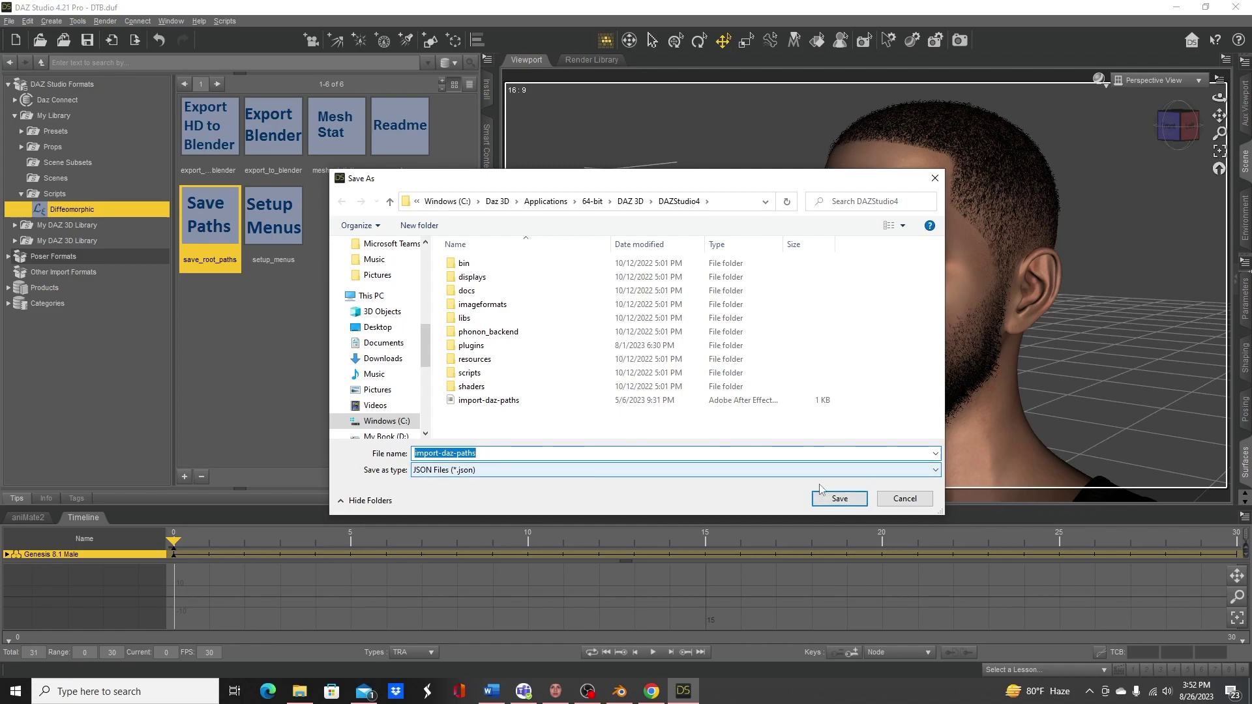
{"action": "left_click", "coordinate": [904, 499]}
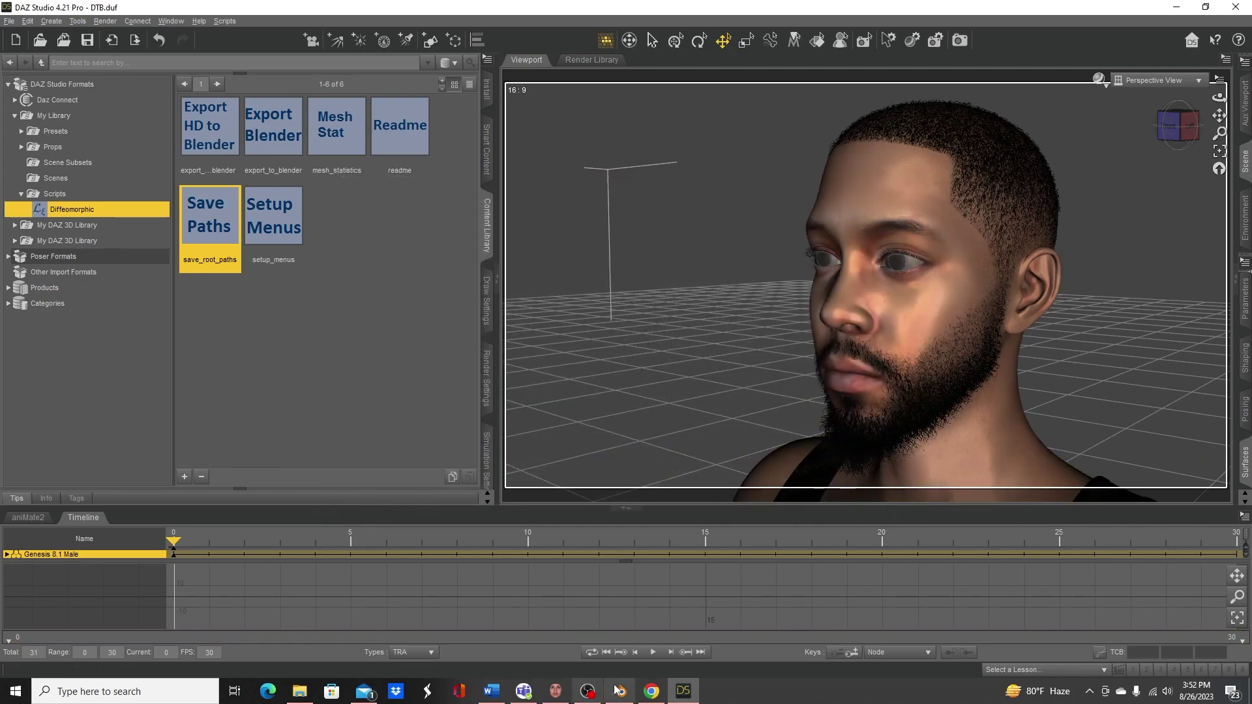
{"action": "mouse_move", "coordinate": [619, 691]}
{"action": "left_click", "coordinate": [656, 636]}
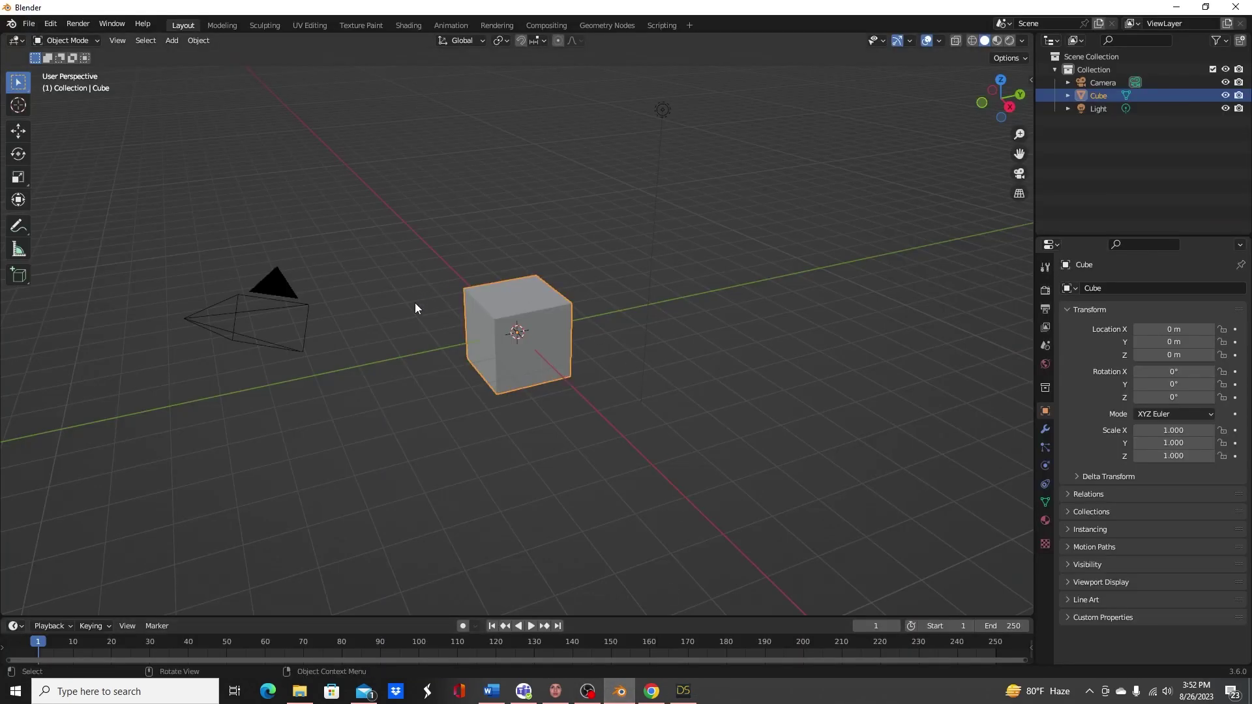
{"action": "left_click", "coordinate": [45, 27]}
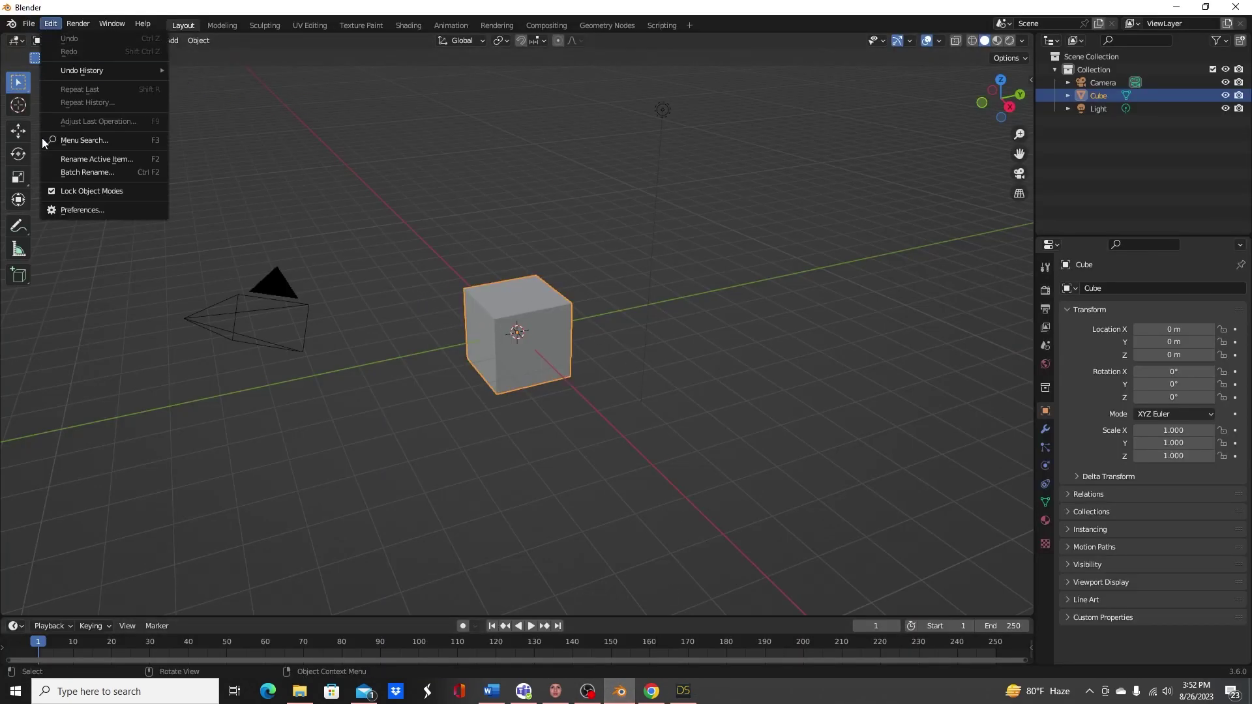
{"action": "left_click", "coordinate": [70, 206]}
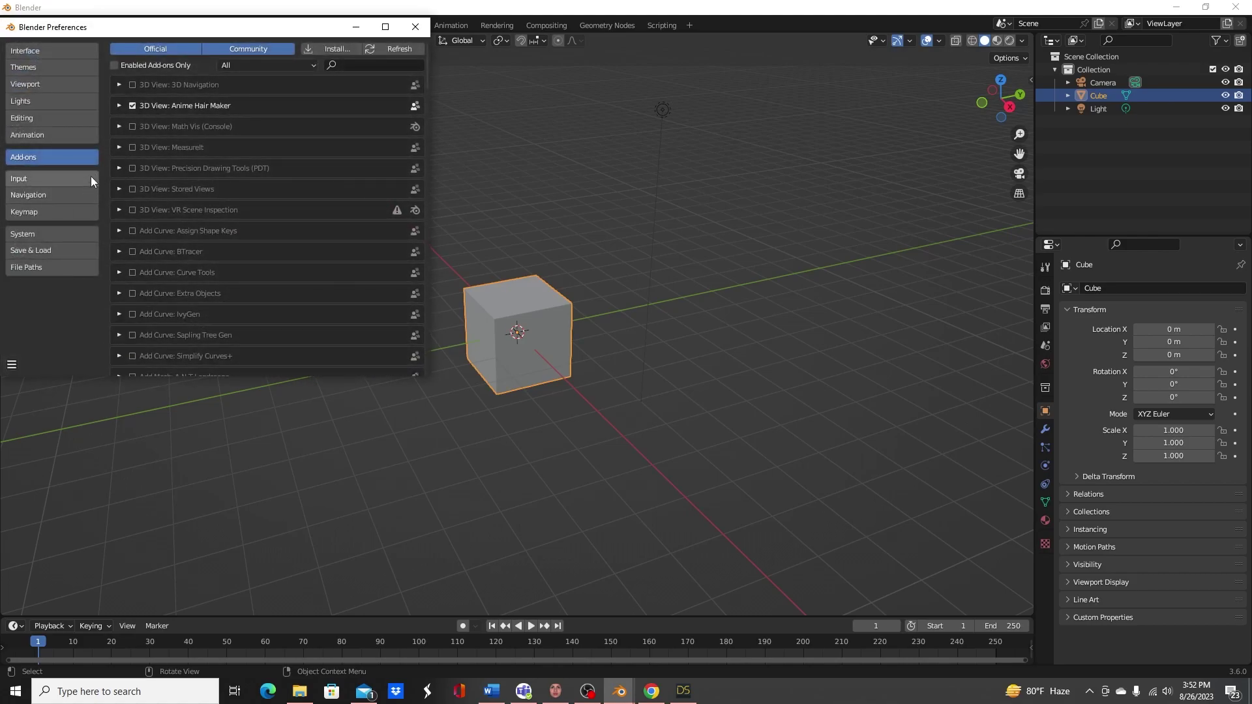
{"action": "left_click", "coordinate": [352, 66]}
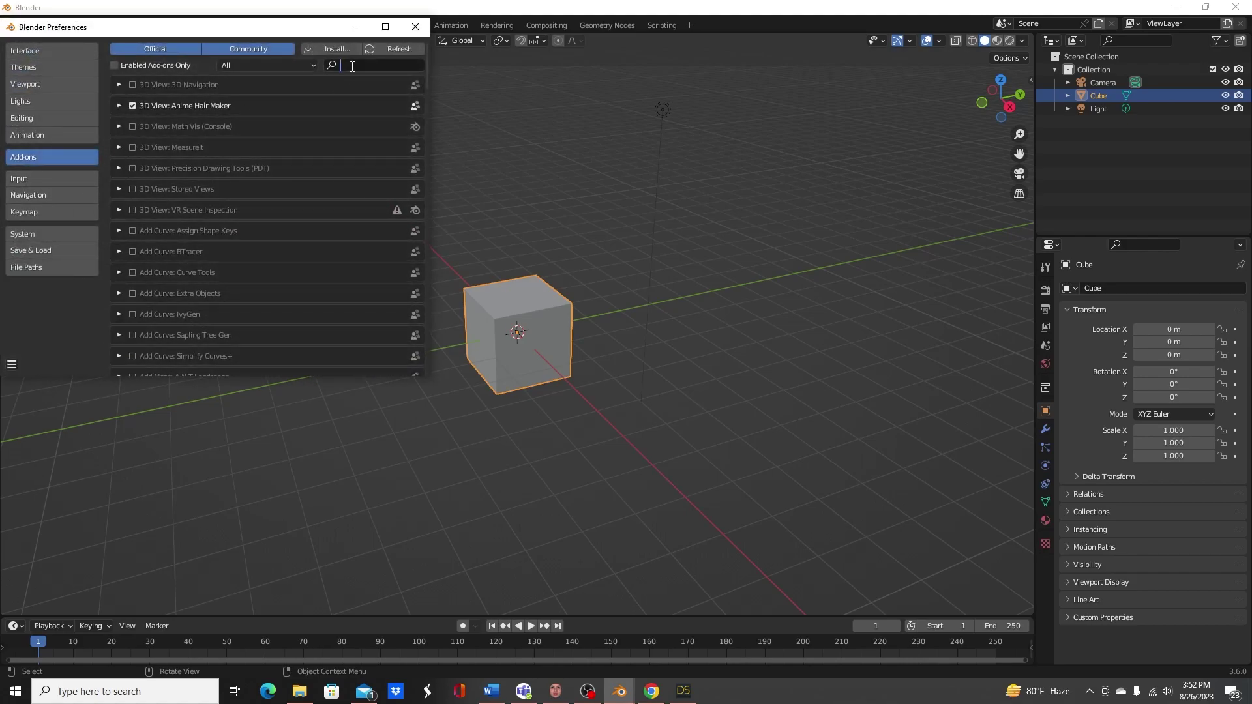
{"action": "type", "text": "daz"}
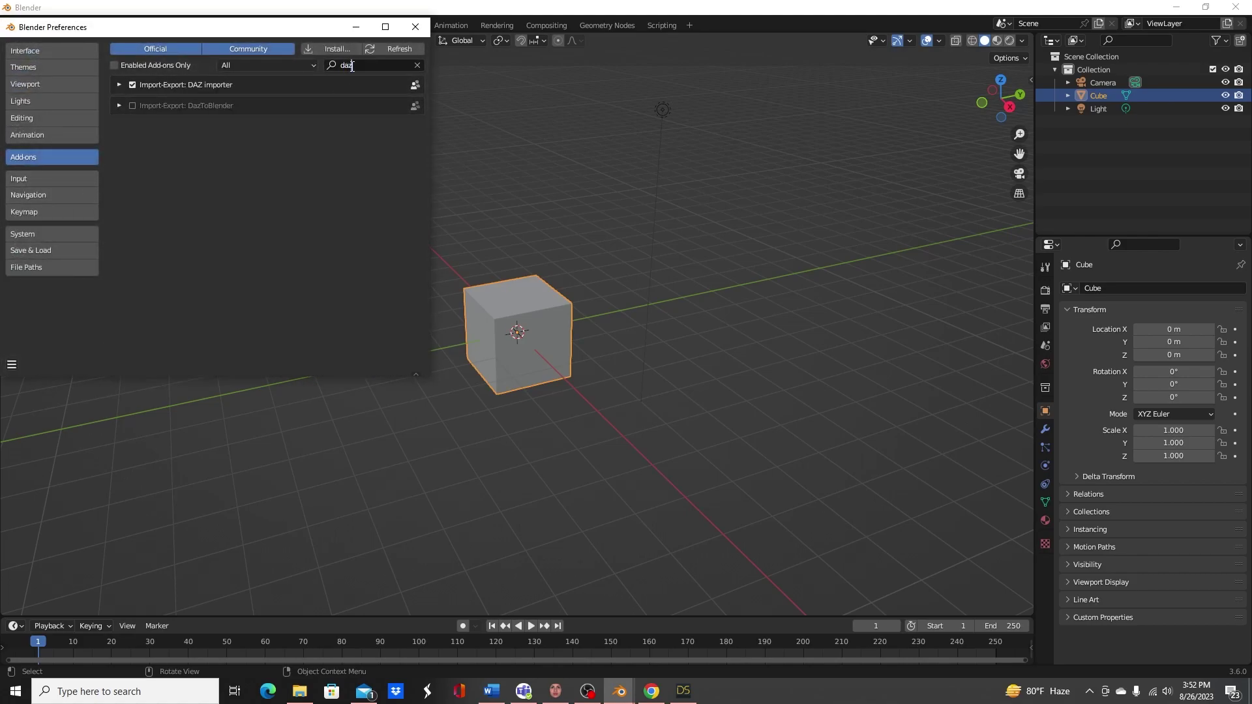
{"action": "left_click", "coordinate": [118, 85]}
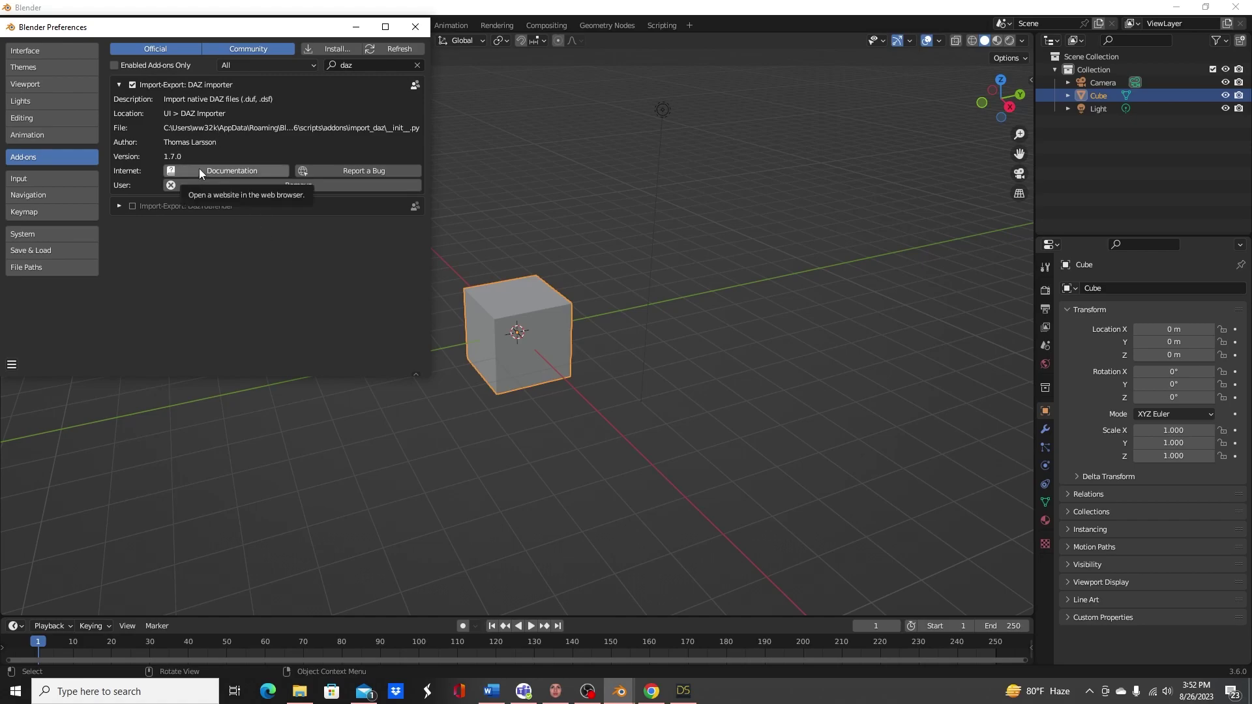
{"action": "left_click", "coordinate": [119, 206]}
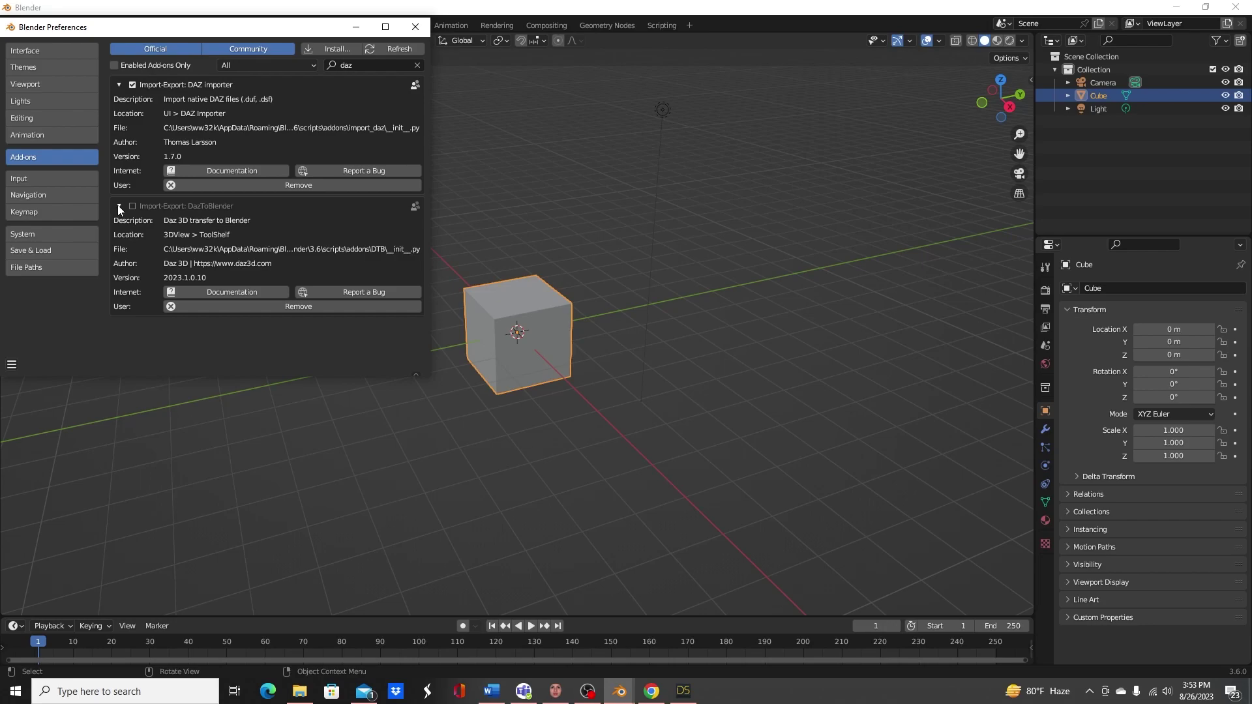
{"action": "left_click", "coordinate": [116, 207]}
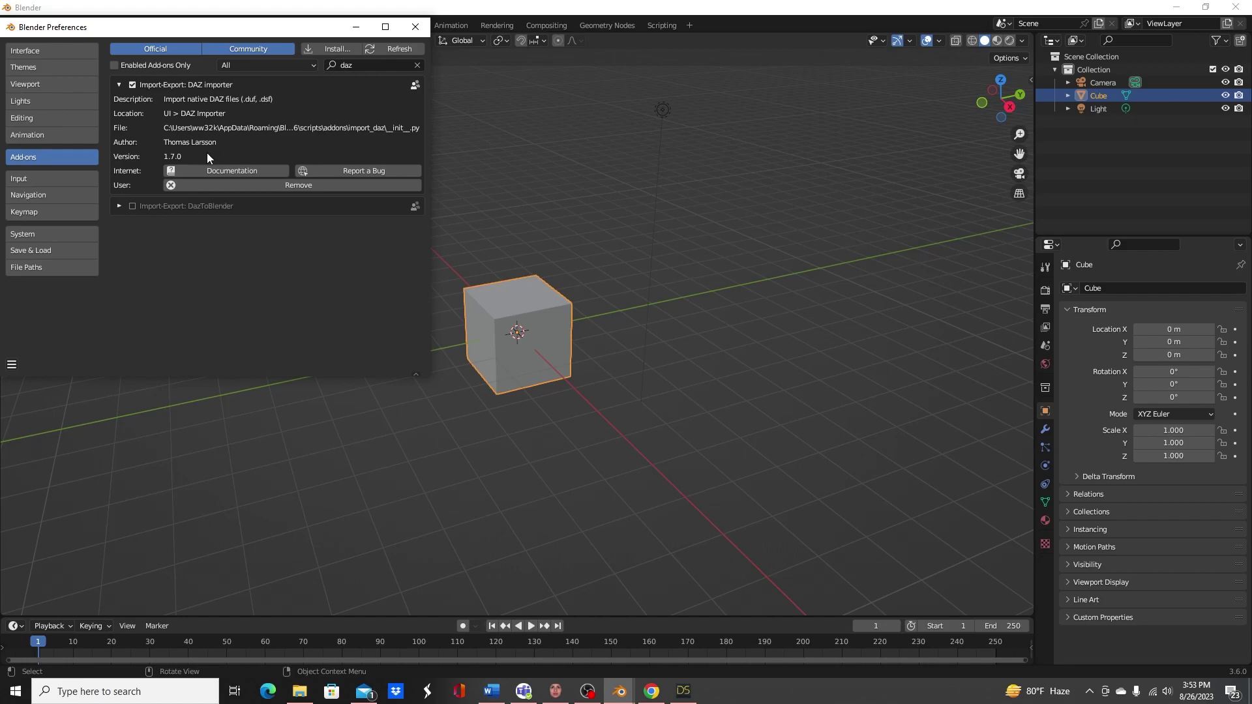
Close Preferences and show the DAZ Importer setup tab in the viewport sidebar
{"action": "left_click", "coordinate": [415, 26]}
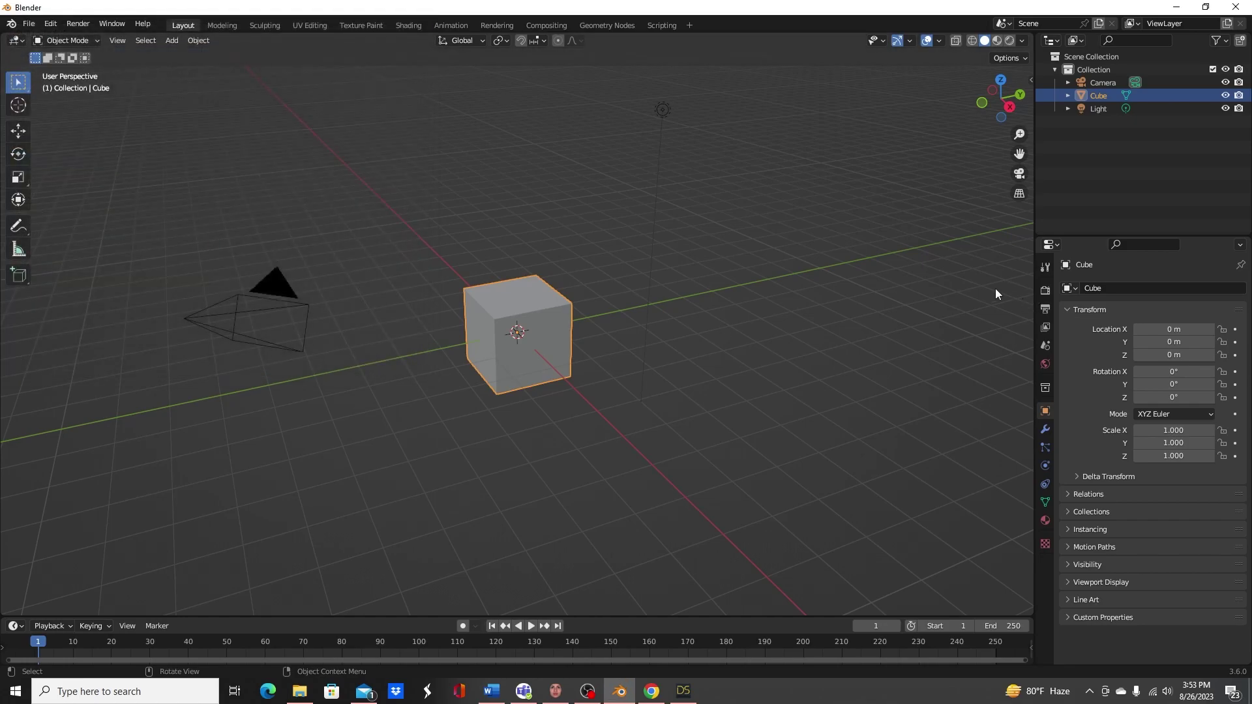
{"action": "key", "text": "n"}
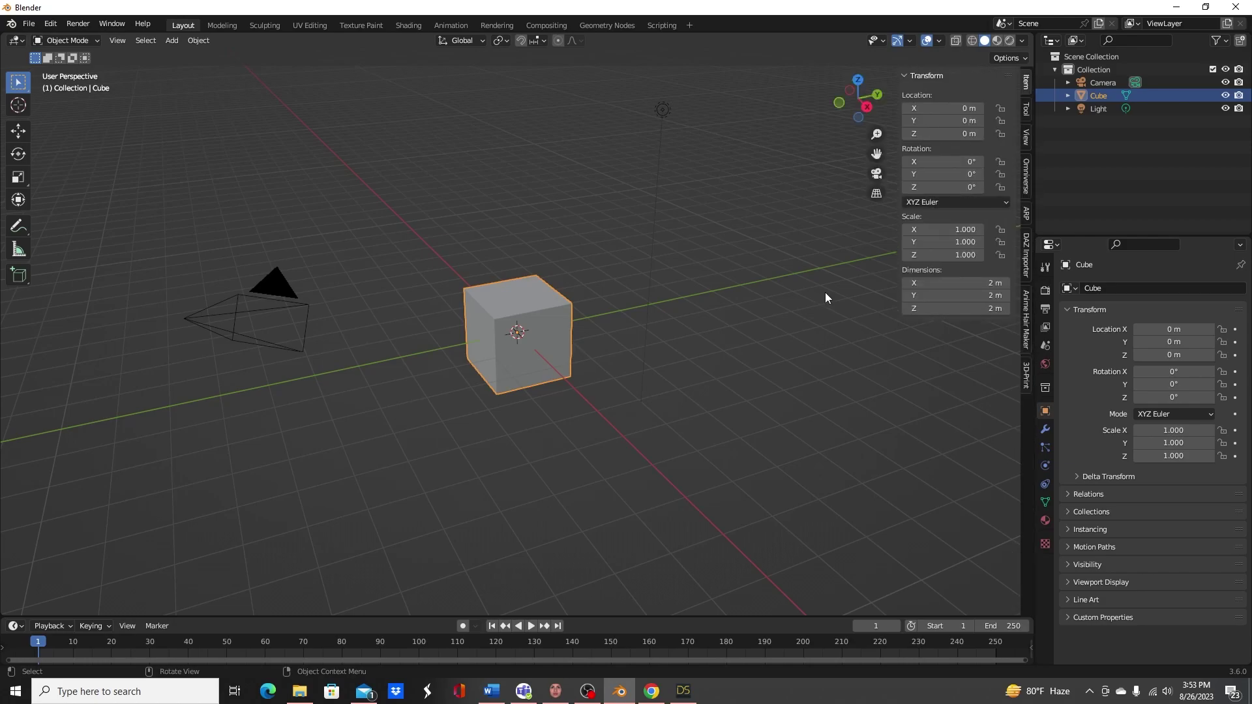
{"action": "left_click", "coordinate": [1026, 256]}
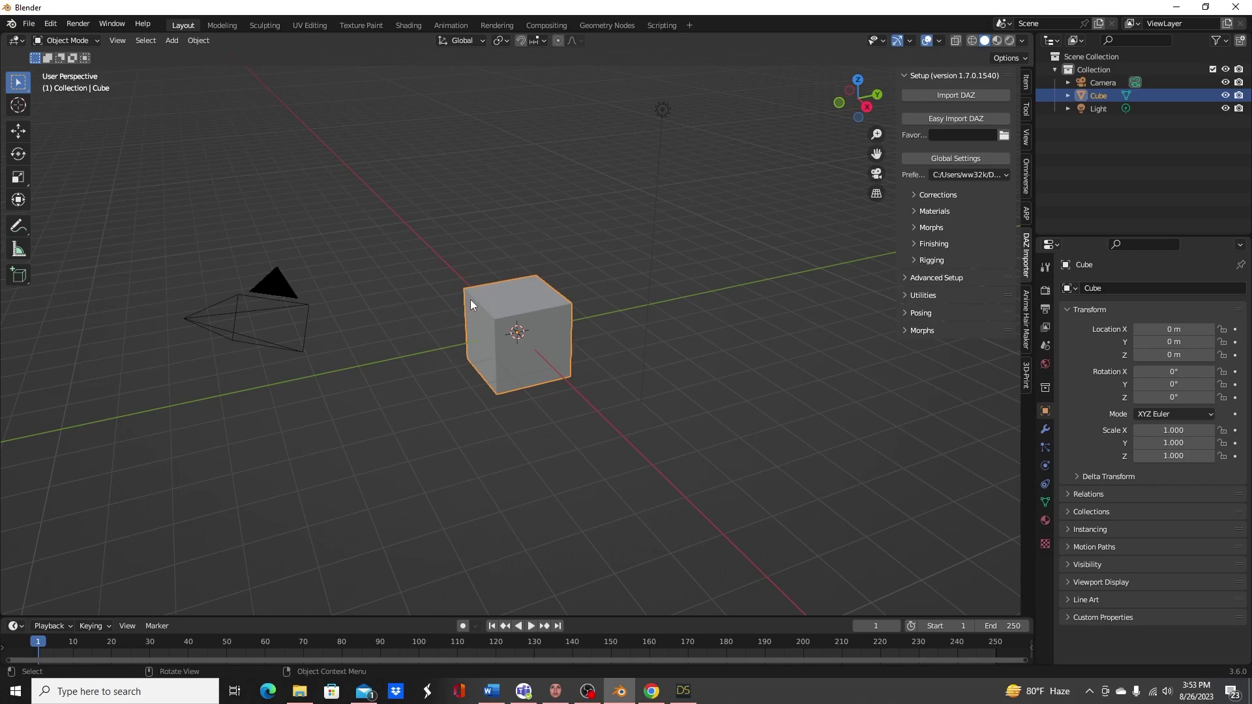
Delete the default cube, camera and light, then start a File > Import
{"action": "key", "text": "x"}
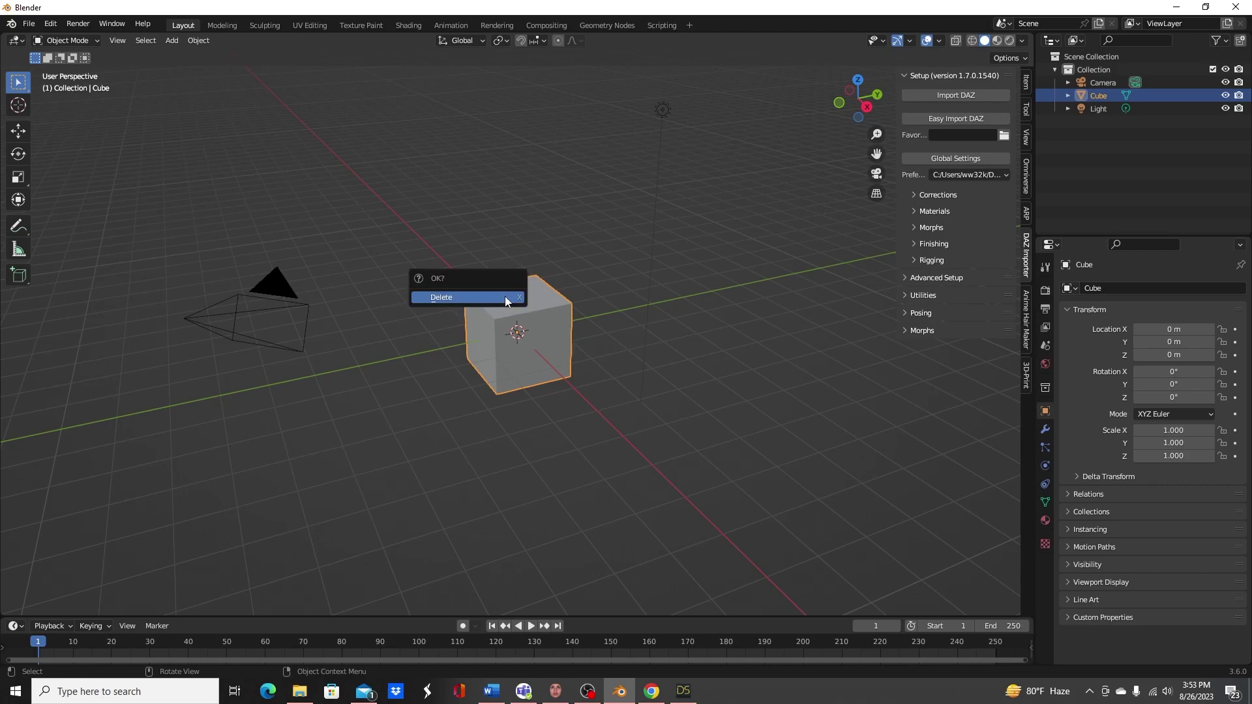
{"action": "key", "text": "a"}
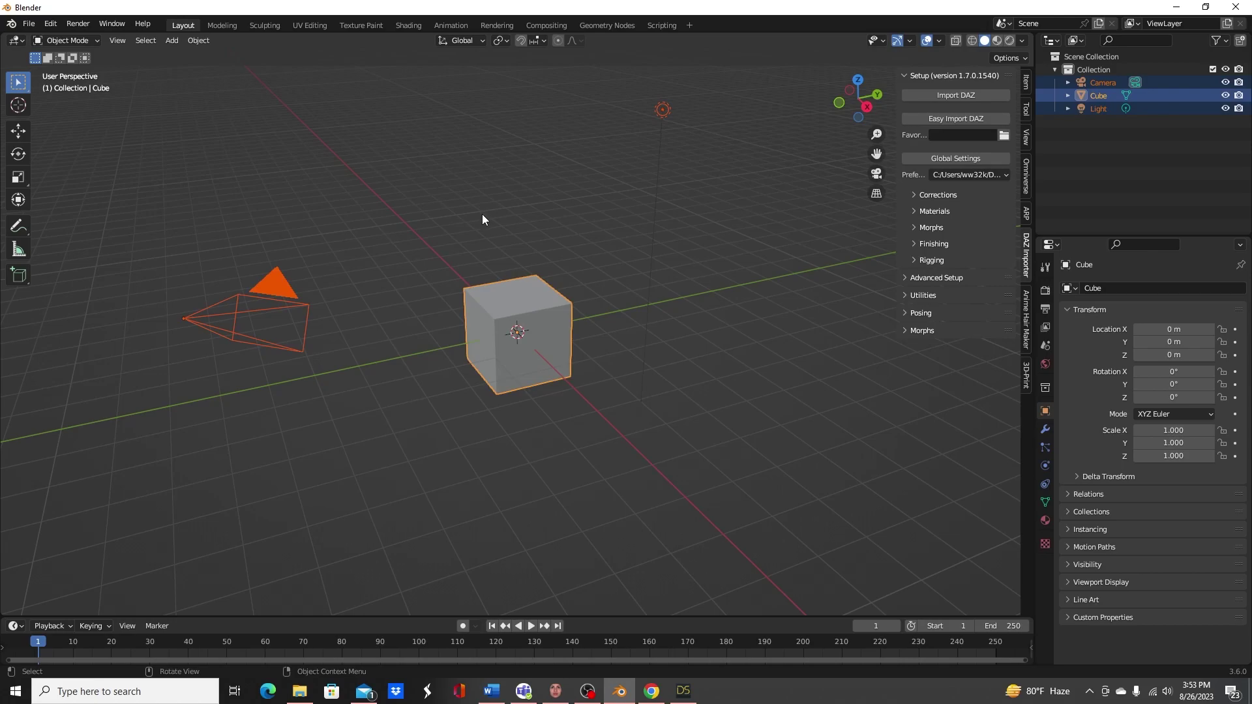
{"action": "key", "text": "x"}
{"action": "left_click", "coordinate": [483, 215]}
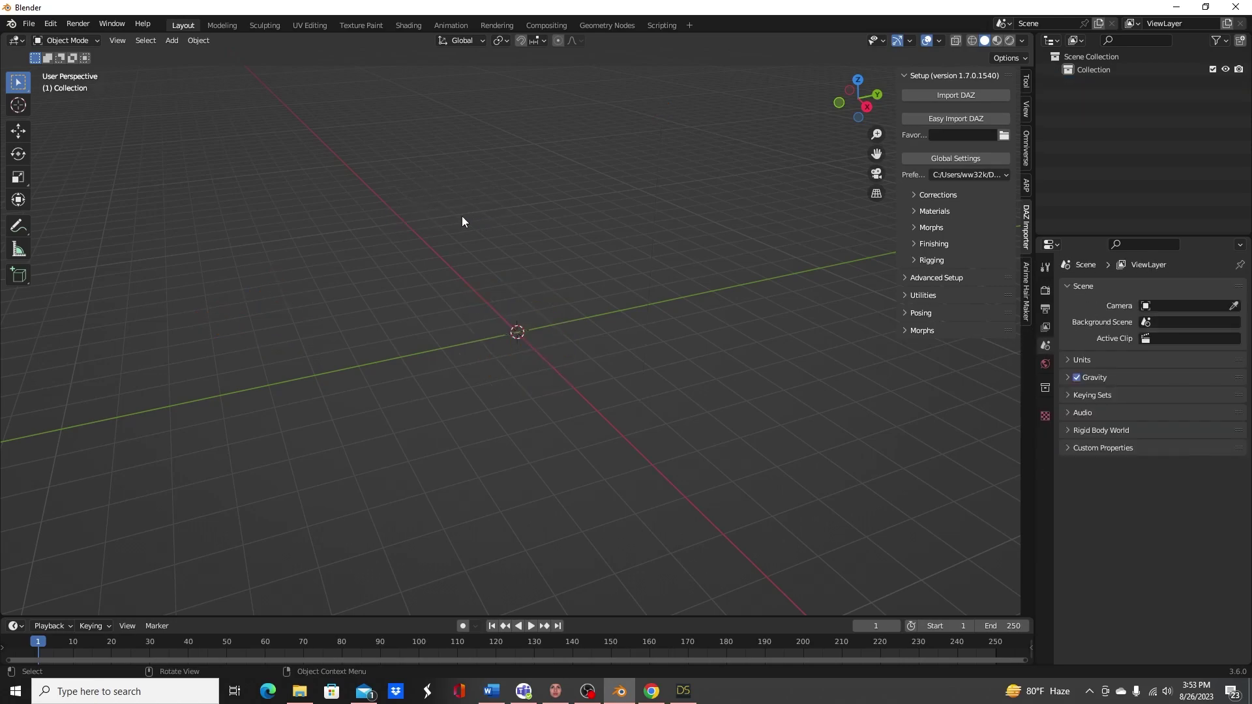
{"action": "left_click", "coordinate": [29, 24]}
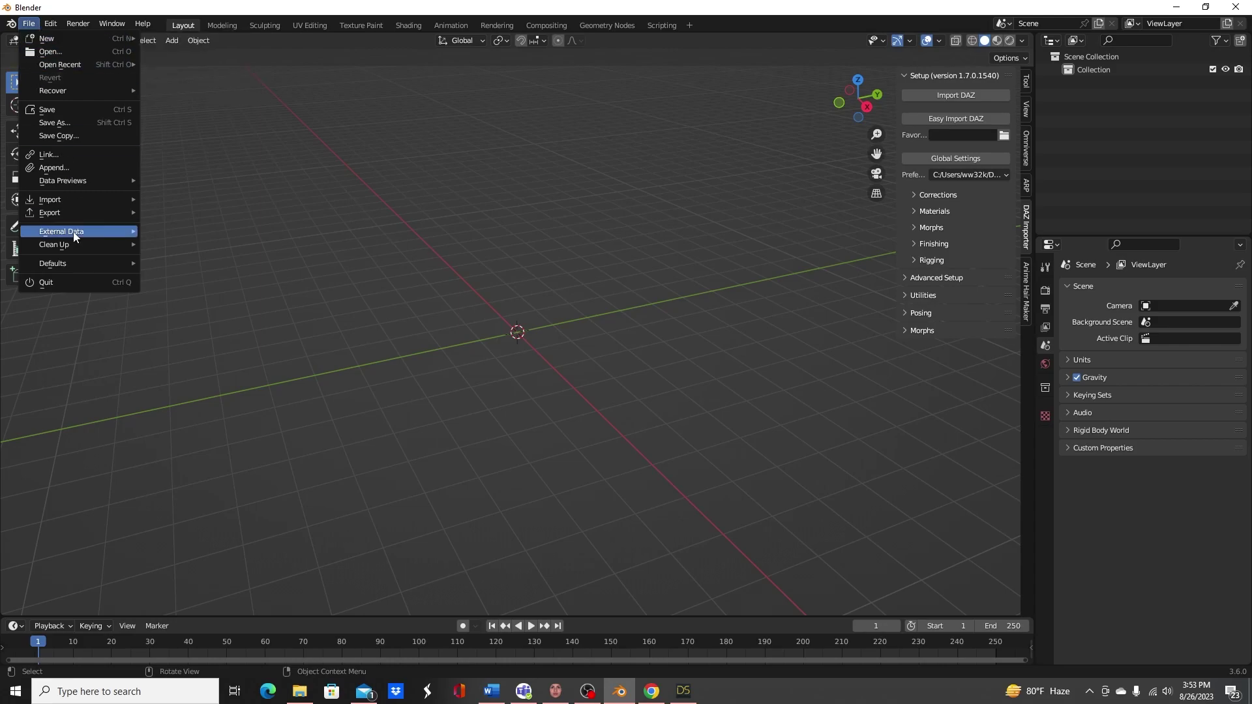
{"action": "mouse_move", "coordinate": [61, 197]}
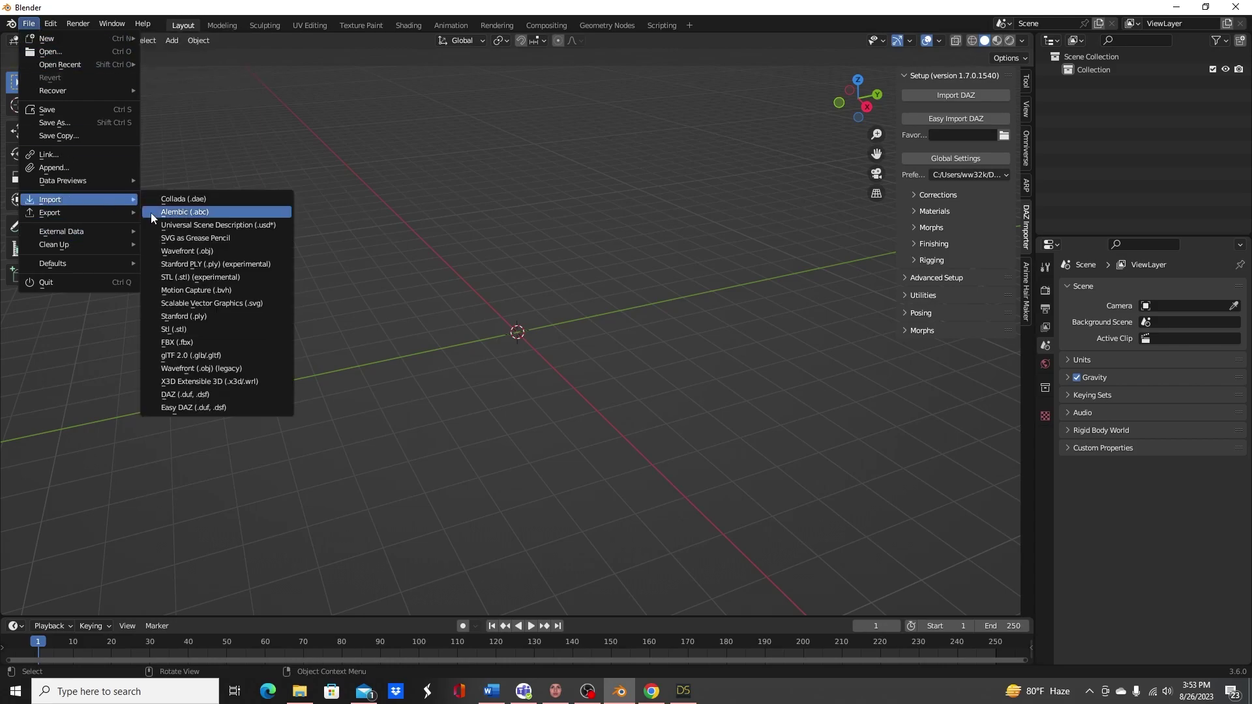
Choose Easy DAZ import and pick DTB.duf.png from the recent Characters folder
{"action": "left_click", "coordinate": [206, 409]}
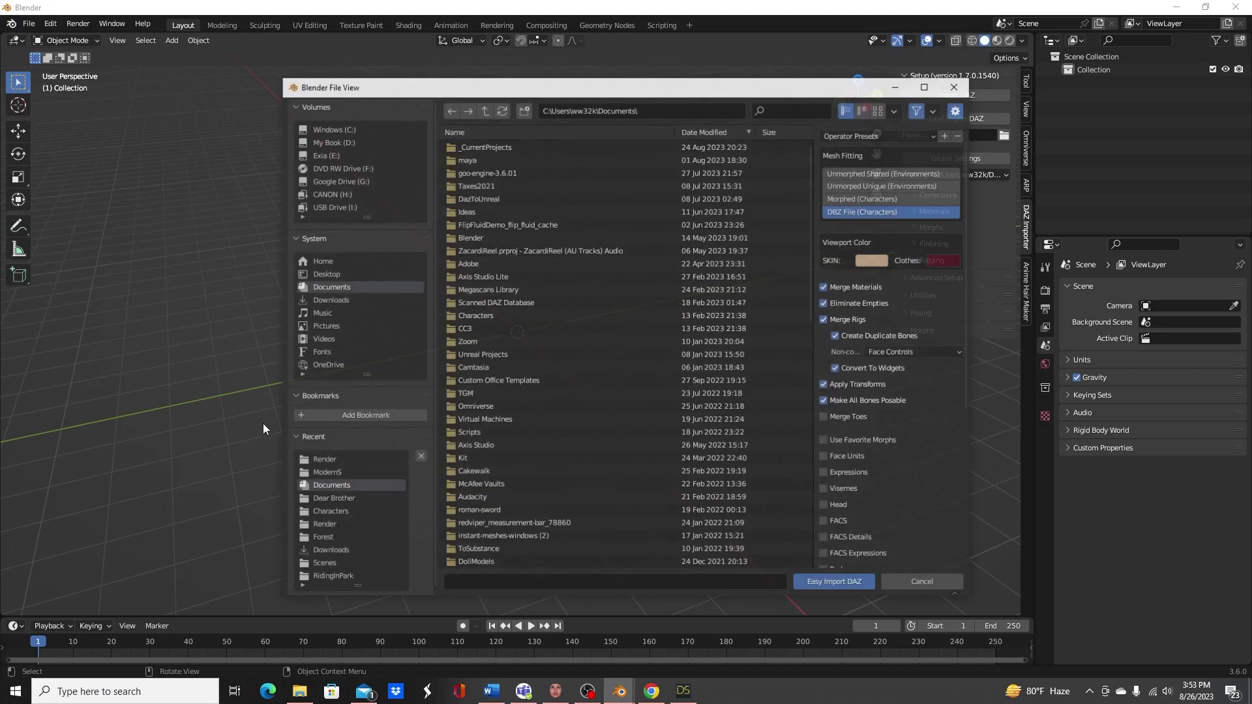
{"action": "left_click", "coordinate": [337, 521]}
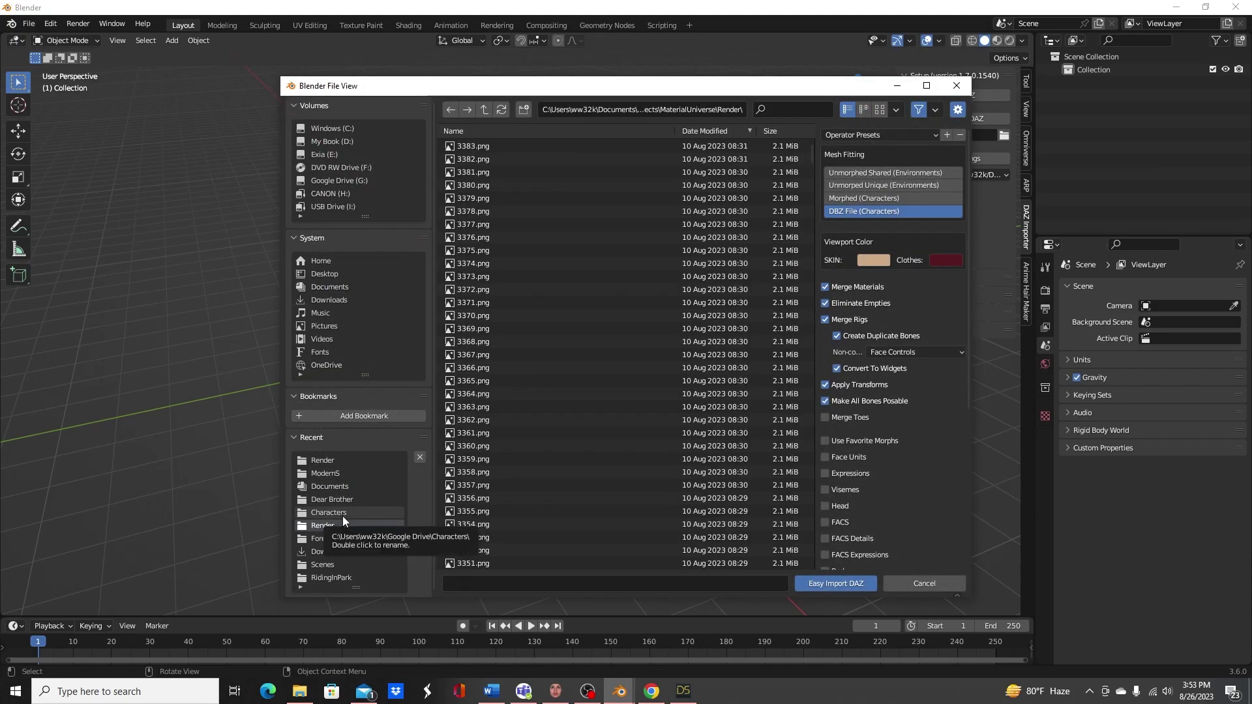
{"action": "left_click", "coordinate": [342, 514]}
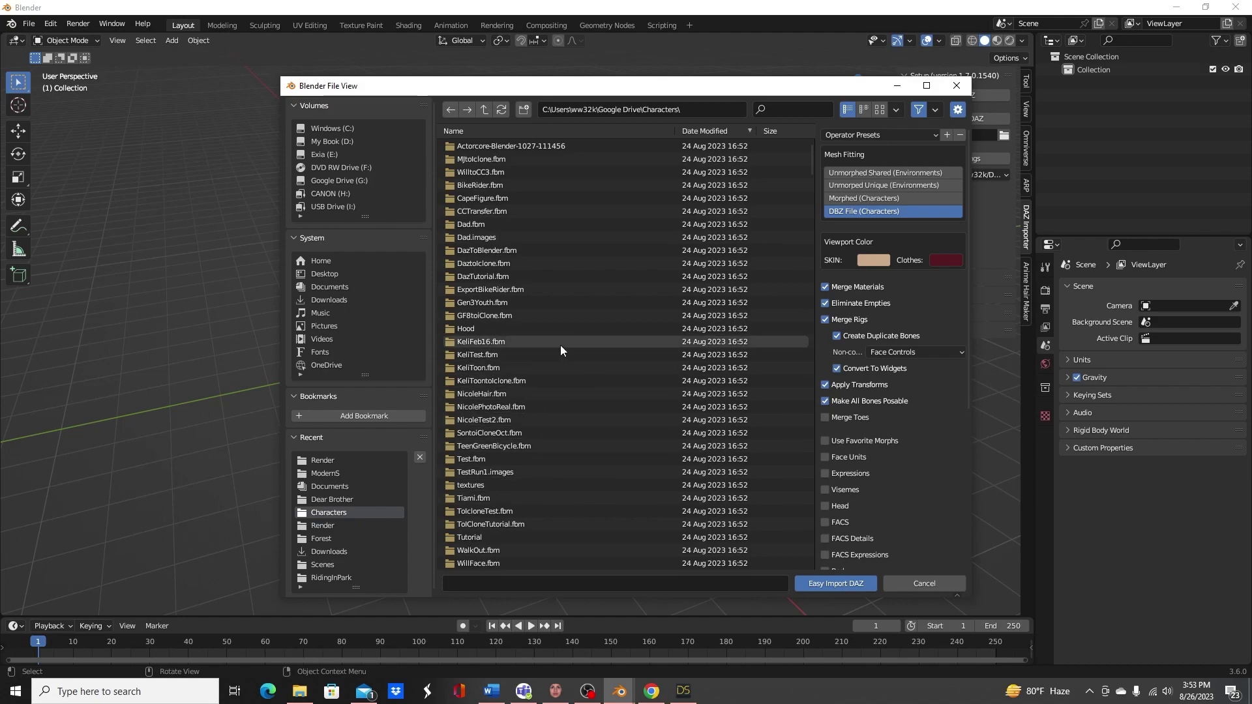
{"action": "scroll", "coordinate": [530, 385], "scroll_direction": "down", "scroll_amount": 5}
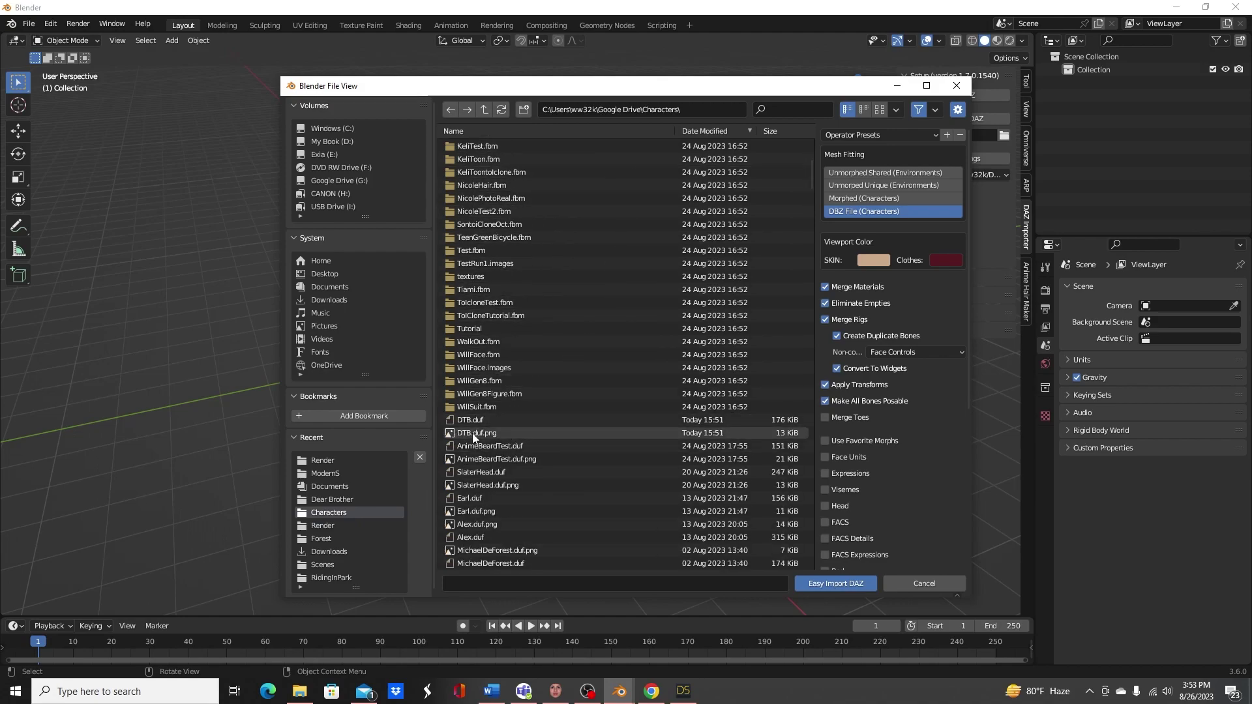
{"action": "left_click", "coordinate": [472, 432]}
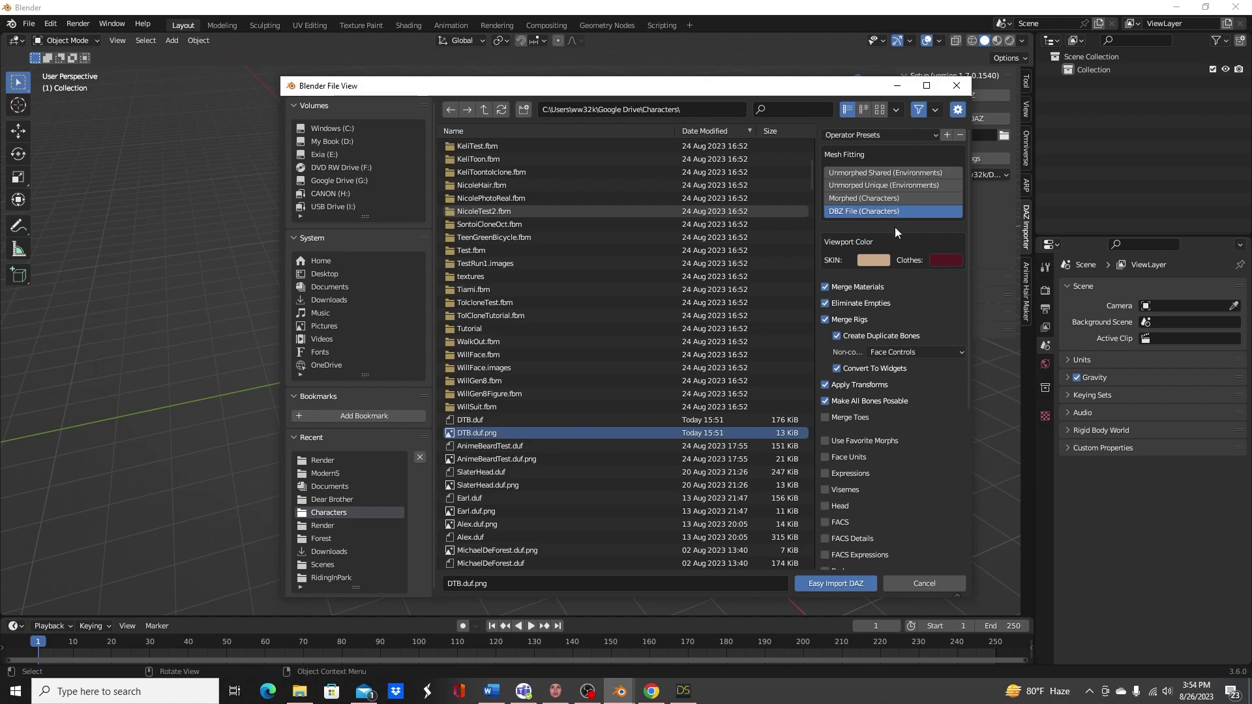
Enable Merge Toes, FACS, FACS Details and Body in the Easy Import DAZ options
{"action": "scroll", "coordinate": [895, 229], "scroll_direction": "down", "scroll_amount": 3}
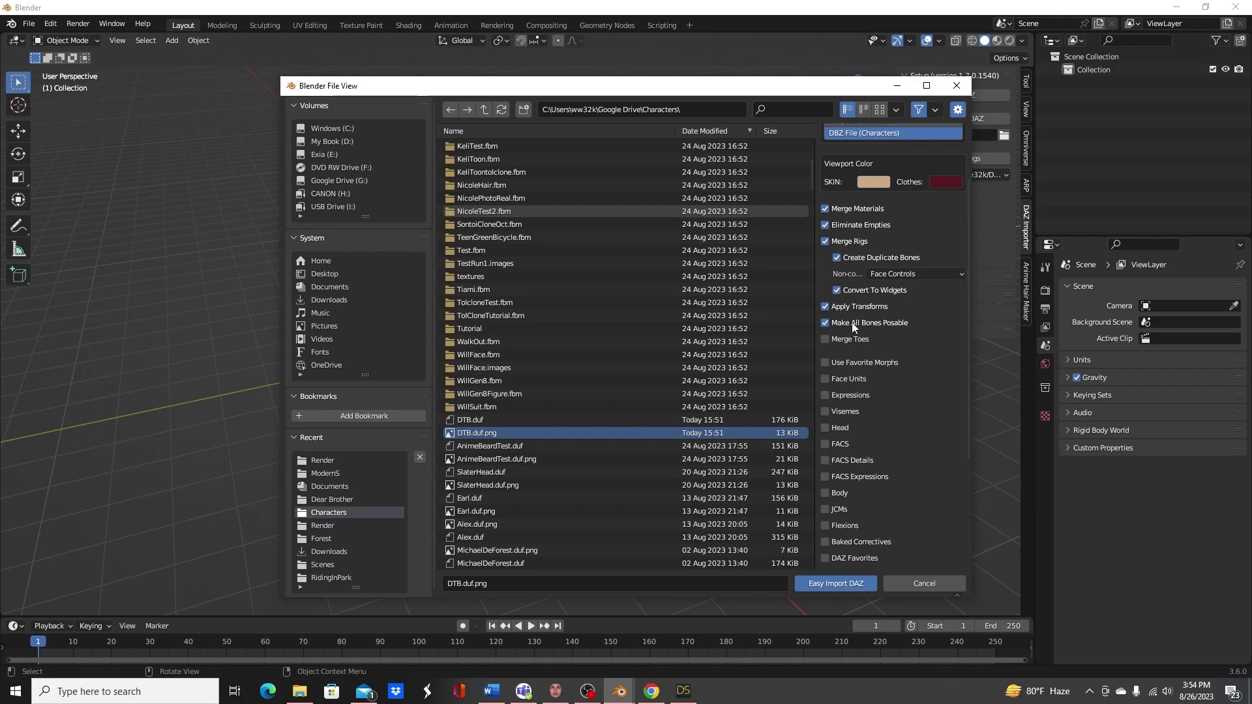
{"action": "left_click", "coordinate": [826, 339]}
{"action": "scroll", "coordinate": [868, 360], "scroll_direction": "down", "scroll_amount": 1}
{"action": "scroll", "coordinate": [869, 359], "scroll_direction": "down", "scroll_amount": 2}
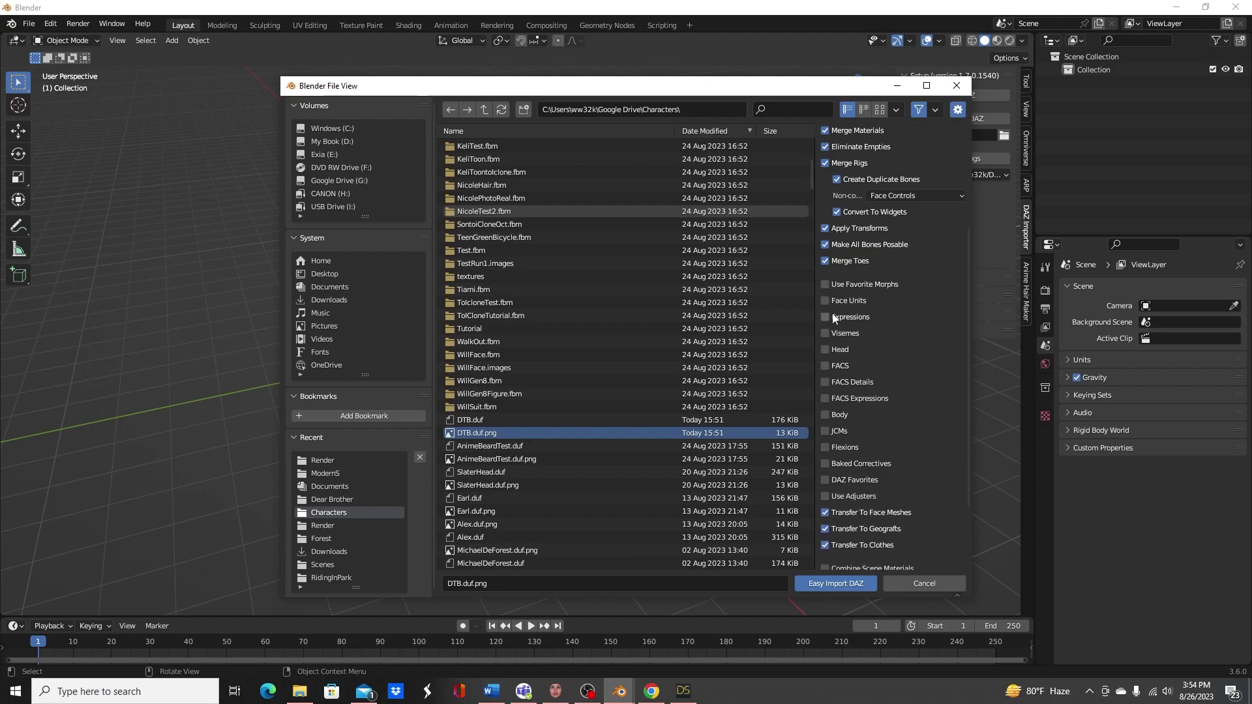
{"action": "left_click", "coordinate": [825, 367]}
{"action": "left_click", "coordinate": [826, 381]}
{"action": "left_click", "coordinate": [825, 415]}
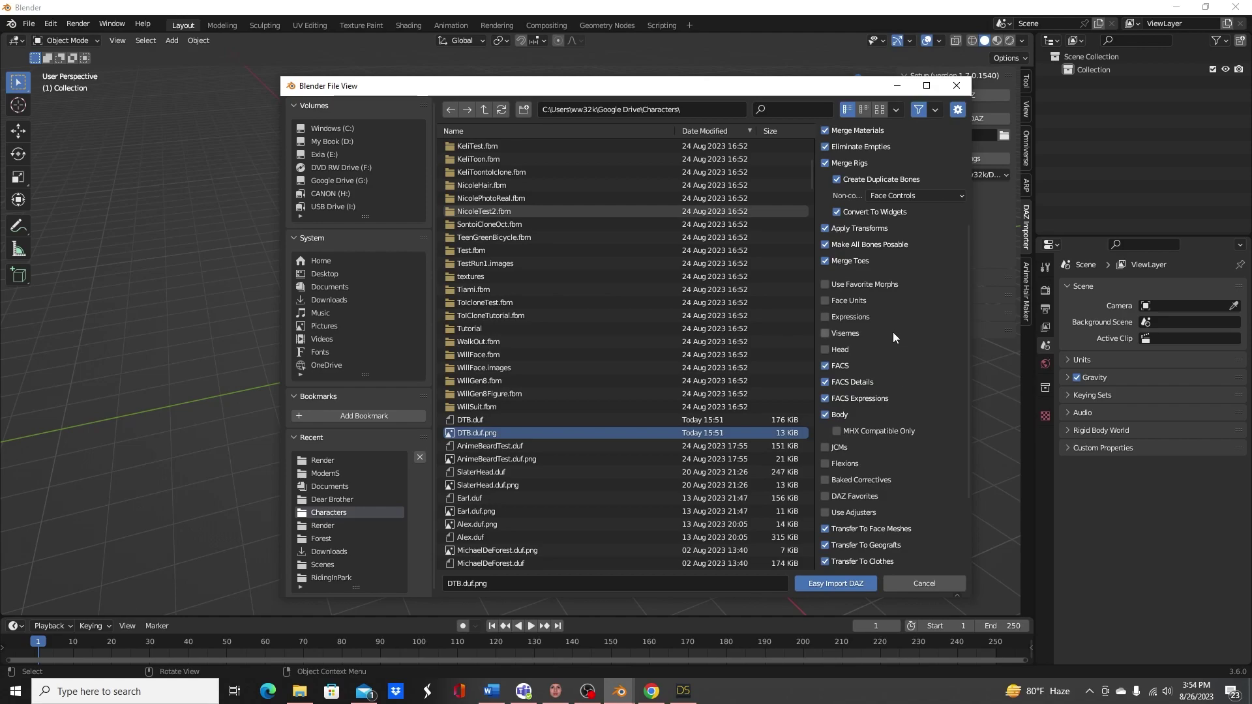
{"action": "scroll", "coordinate": [891, 334], "scroll_direction": "down", "scroll_amount": 4}
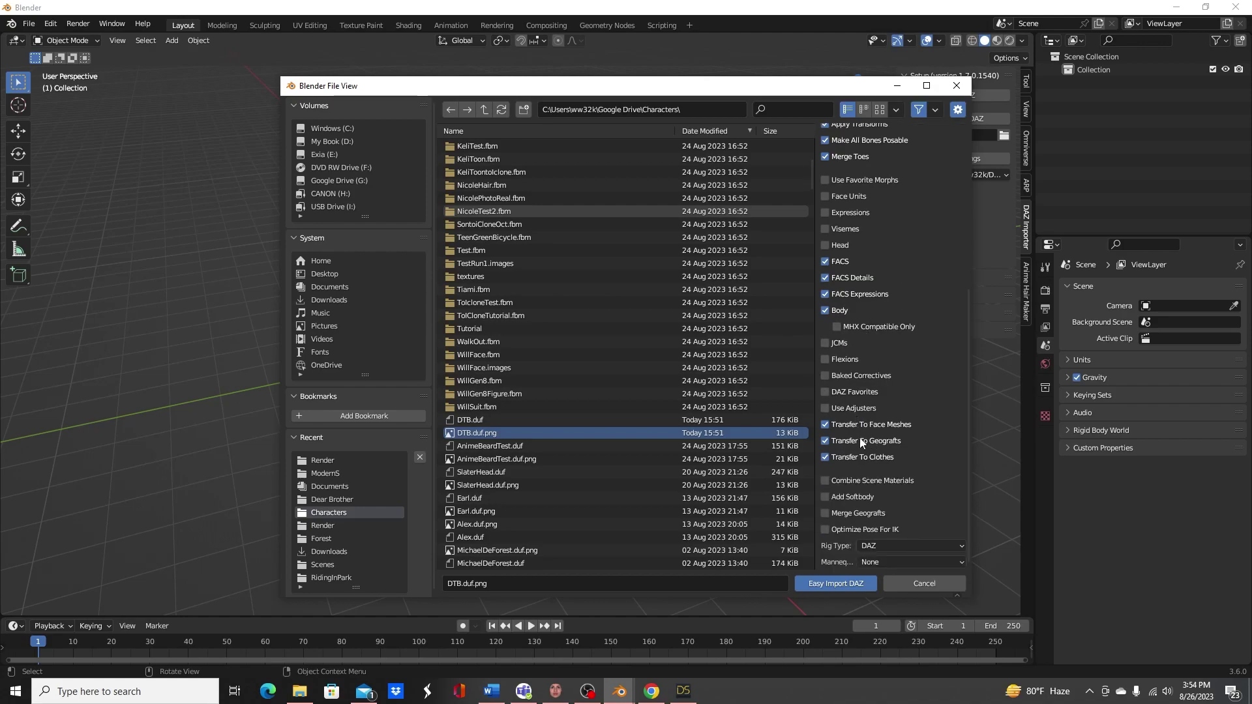
{"action": "scroll", "coordinate": [863, 432], "scroll_direction": "down", "scroll_amount": 1}
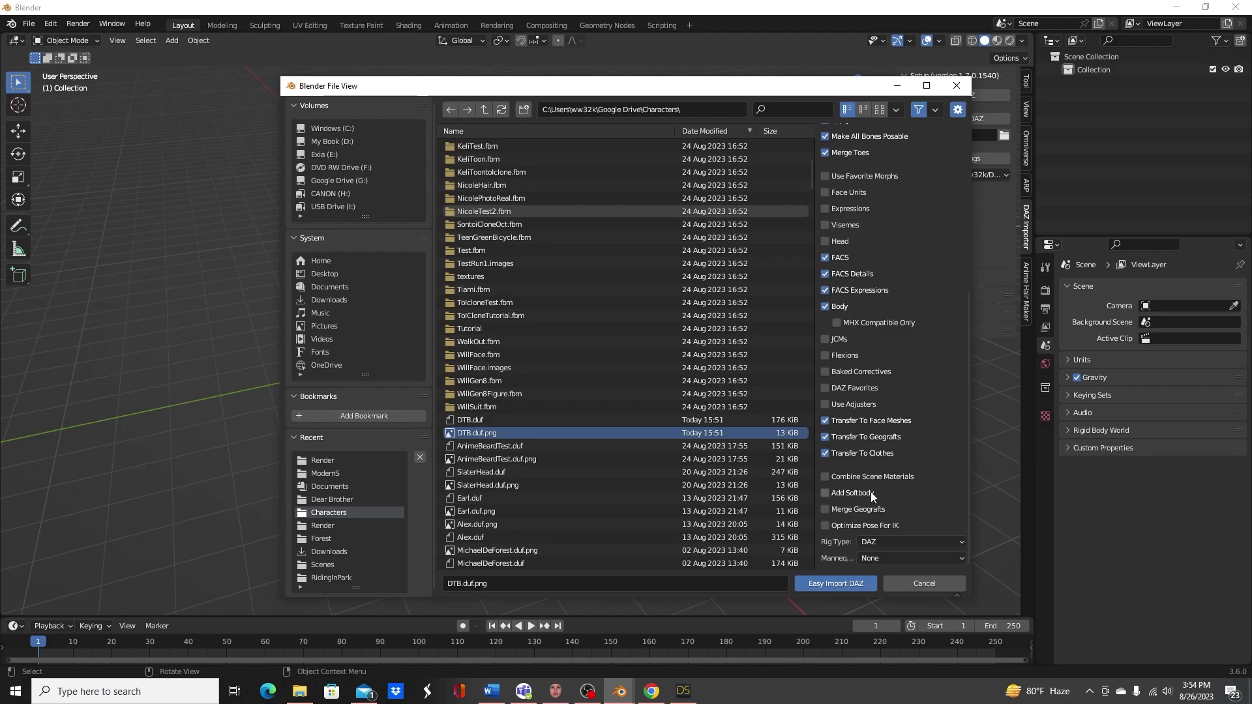
{"action": "scroll", "coordinate": [908, 455], "scroll_direction": "up", "scroll_amount": 10}
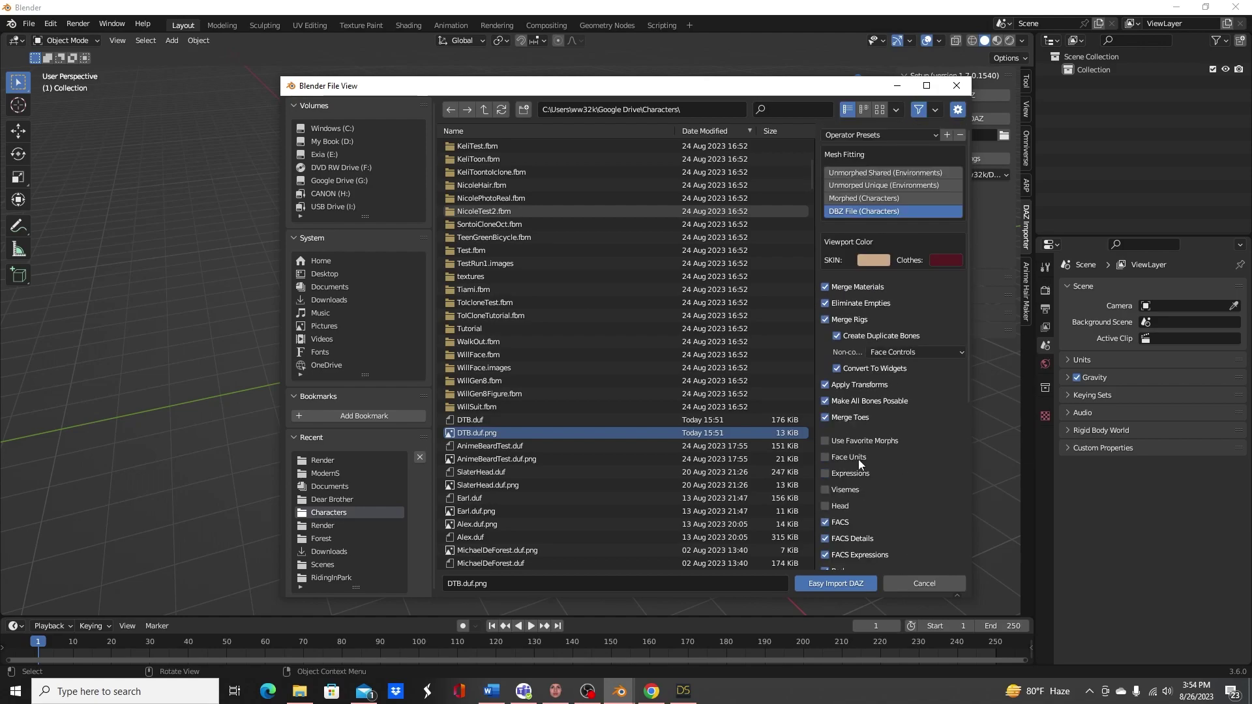
Import the Genesis 8.1 Male file and dismiss the unsupported-shaders warning
{"action": "left_click", "coordinate": [831, 583]}
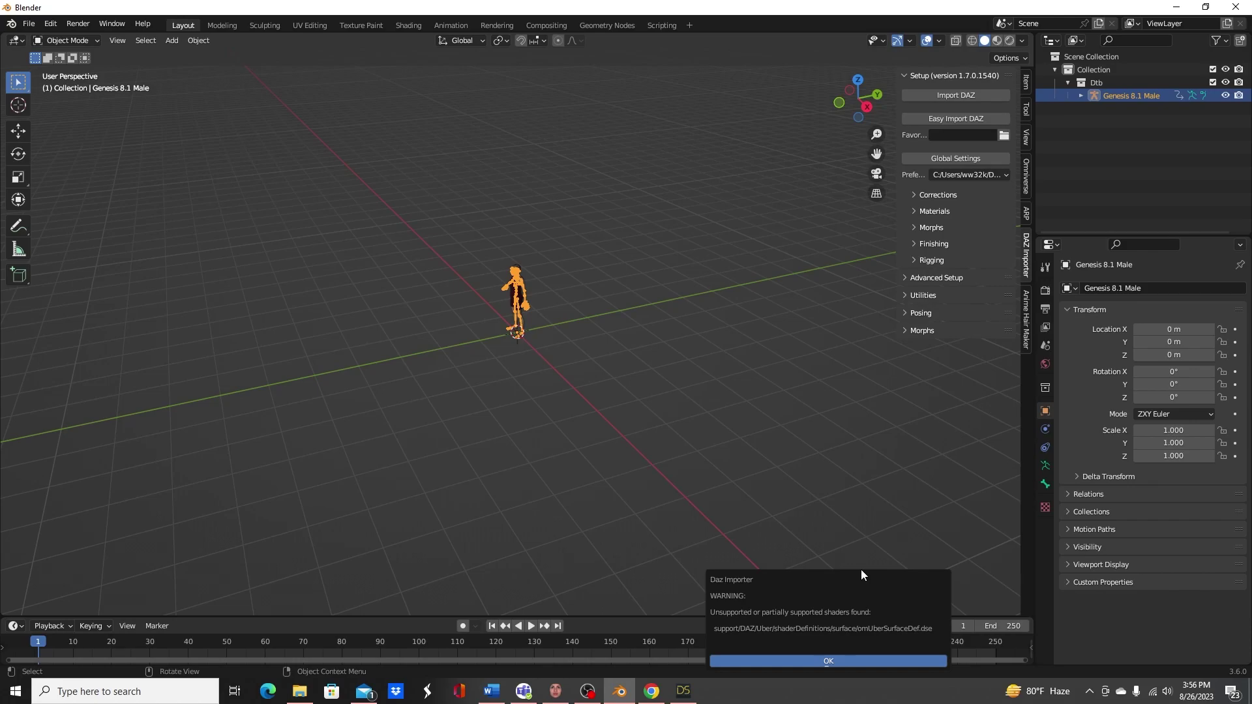
{"action": "left_click", "coordinate": [781, 660]}
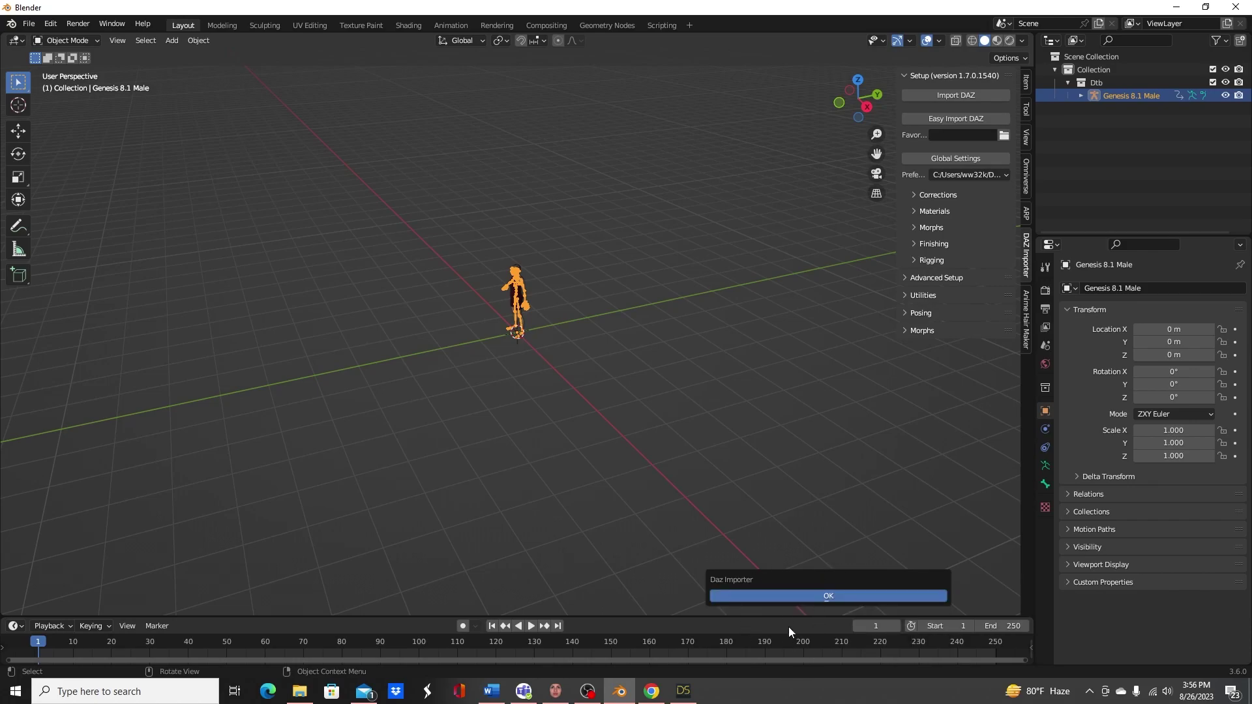
Close the DAZ Importer message and zoom in on the imported figure from the front
{"action": "left_click", "coordinate": [808, 596]}
{"action": "scroll", "coordinate": [438, 319], "scroll_direction": "up", "scroll_amount": 6}
{"action": "middle_click_drag", "start_coordinate": [438, 318], "coordinate": [467, 323]}
{"action": "scroll", "coordinate": [569, 476], "scroll_direction": "up", "scroll_amount": 7}
{"action": "scroll", "coordinate": [507, 470], "scroll_direction": "up", "scroll_amount": 4}
{"action": "scroll", "coordinate": [495, 325], "scroll_direction": "up", "scroll_amount": 2}
Set the render engine to Cycles with GPU Compute as the device
{"action": "left_click", "coordinate": [1045, 289]}
{"action": "left_click", "coordinate": [1171, 291]}
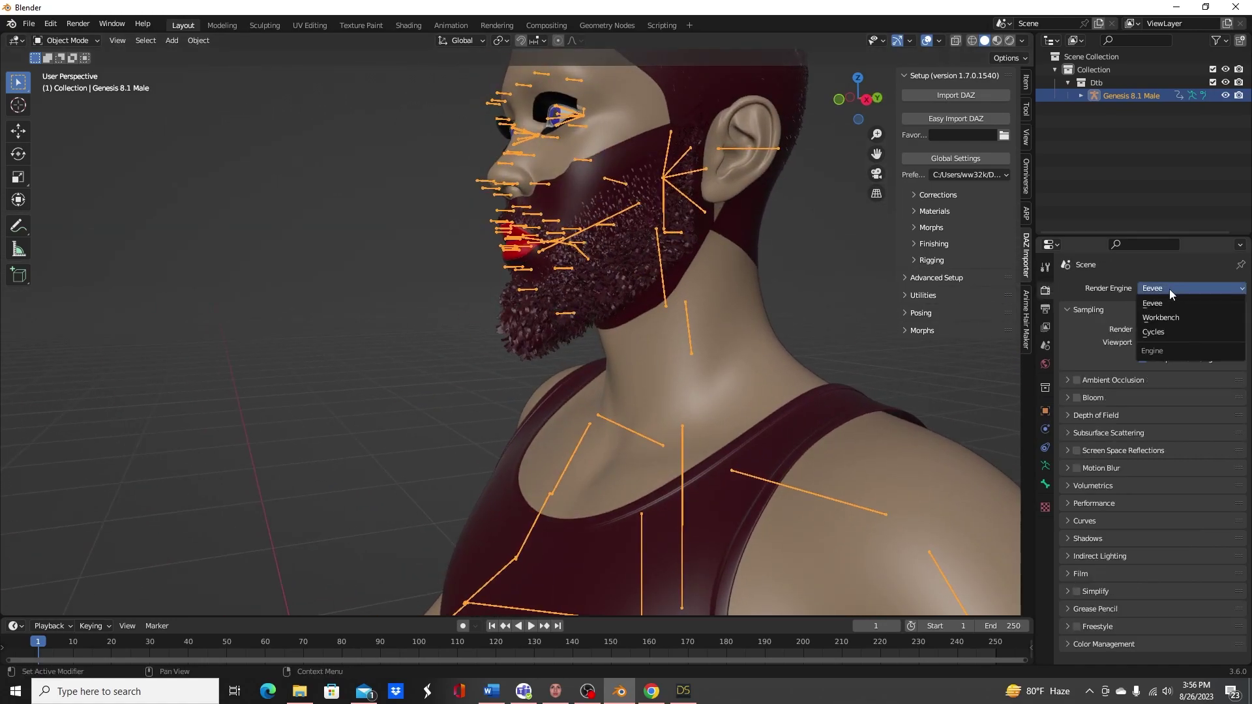
{"action": "left_click", "coordinate": [1165, 334]}
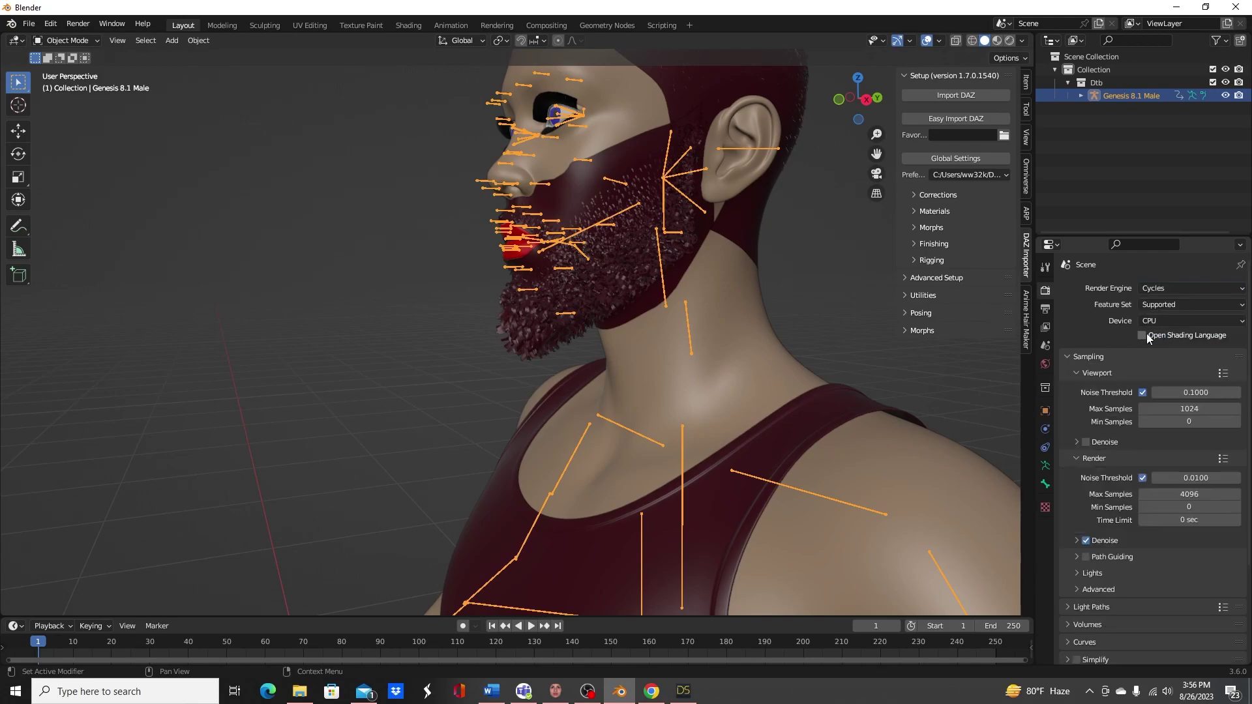
{"action": "middle_click_drag", "start_coordinate": [706, 369], "coordinate": [691, 398]}
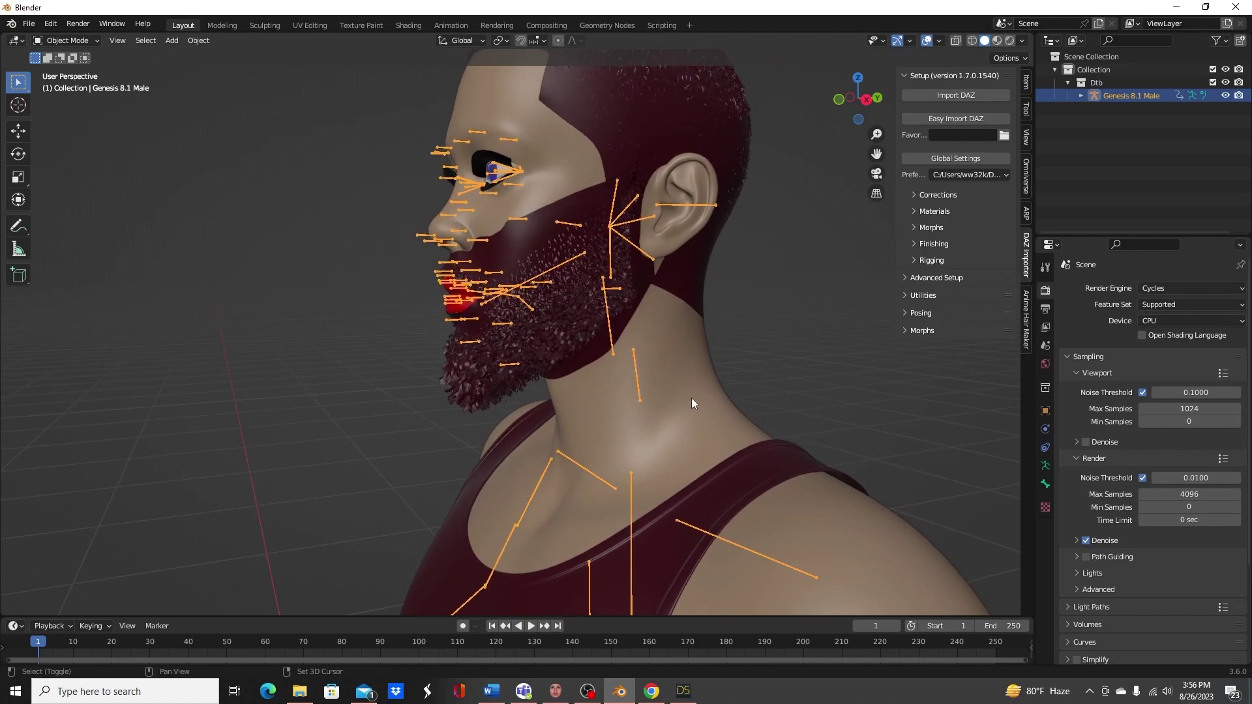
{"action": "left_click", "coordinate": [1196, 320]}
{"action": "left_click", "coordinate": [1180, 351]}
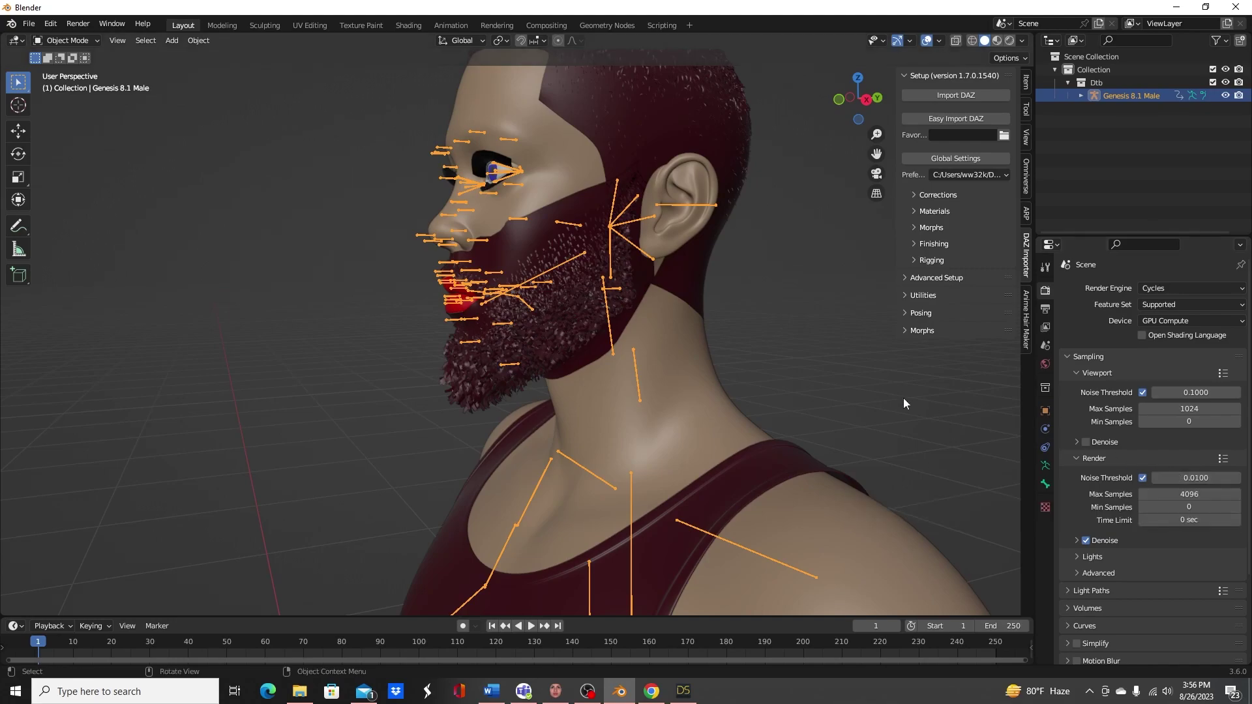
Set the viewport max samples to 300
{"action": "middle_click_drag", "start_coordinate": [875, 392], "coordinate": [925, 391]}
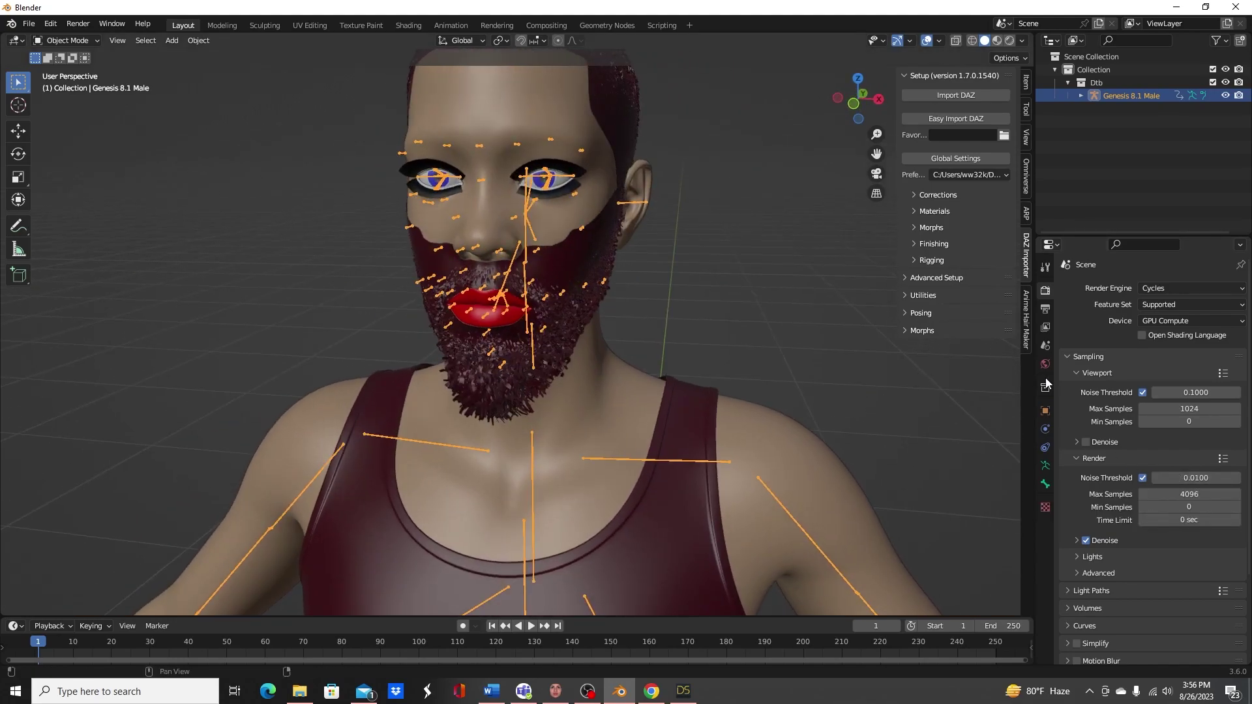
{"action": "left_click", "coordinate": [1173, 408]}
{"action": "type", "text": "300"}
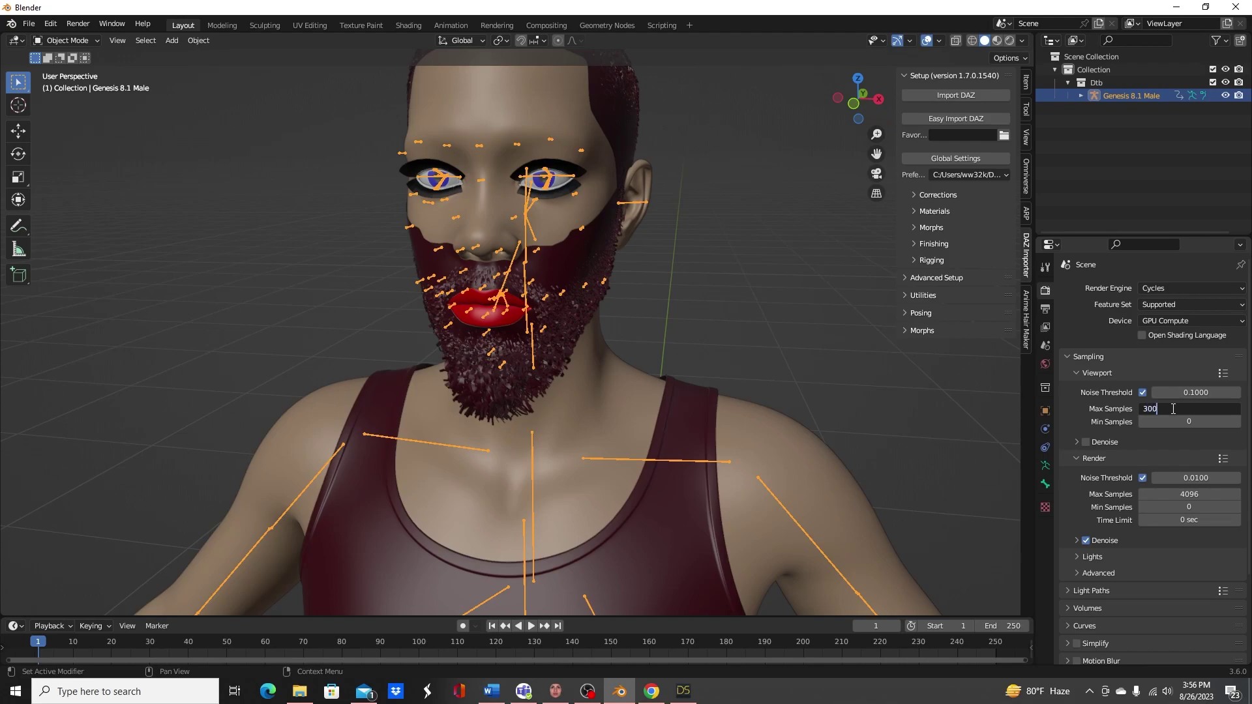
{"action": "key", "text": "Return"}
Hide the armature bones and preview the face in Rendered shading
{"action": "middle_click_drag", "start_coordinate": [797, 335], "coordinate": [640, 333]}
{"action": "middle_click_drag", "start_coordinate": [750, 190], "coordinate": [799, 266]}
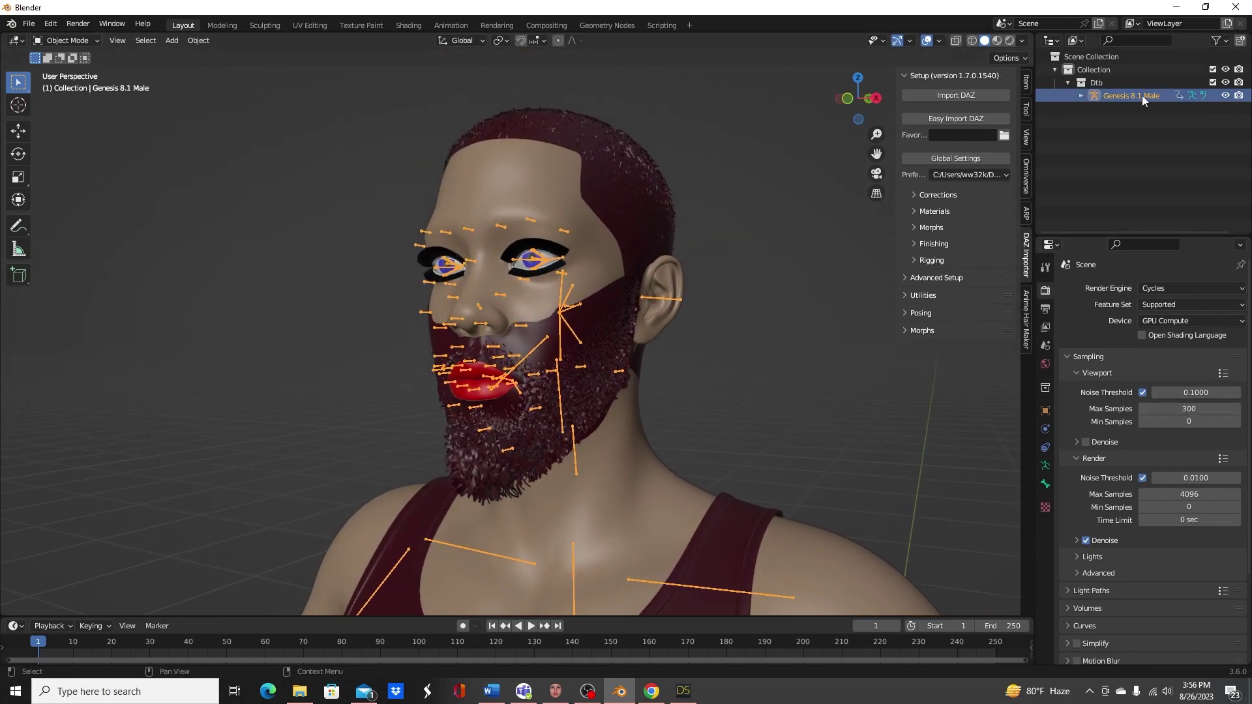
{"action": "left_click", "coordinate": [1224, 96]}
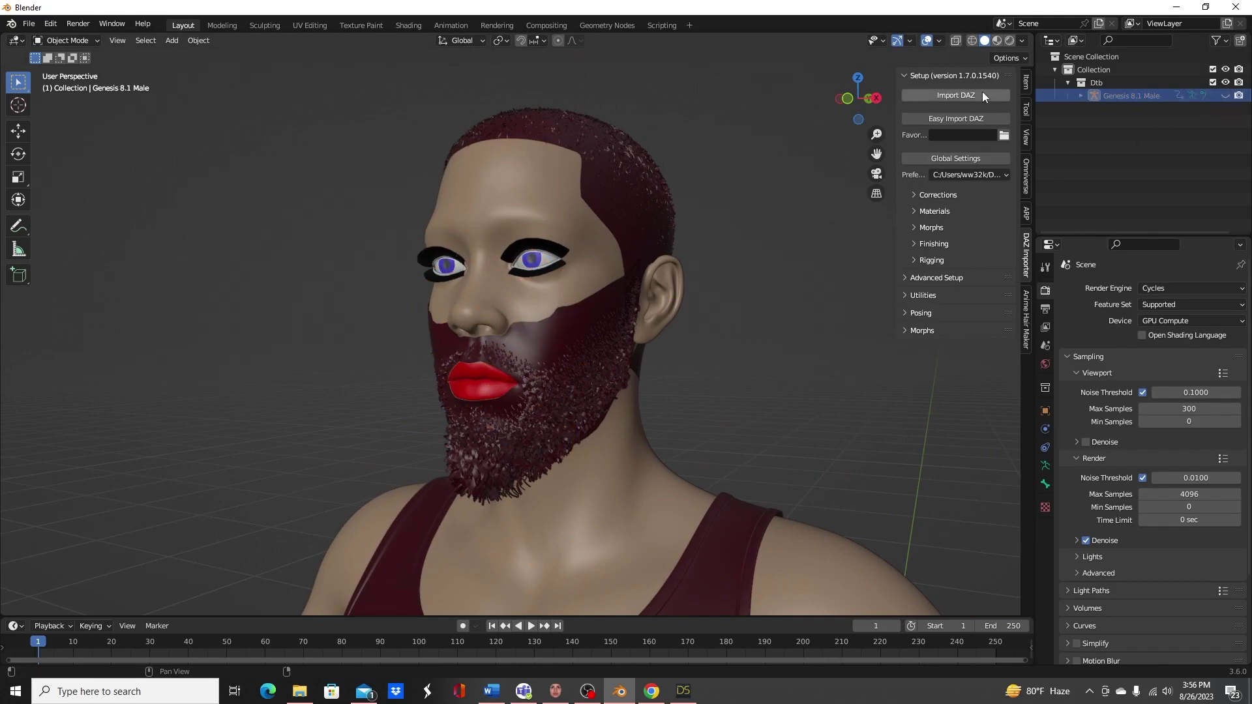
{"action": "left_click", "coordinate": [1008, 45]}
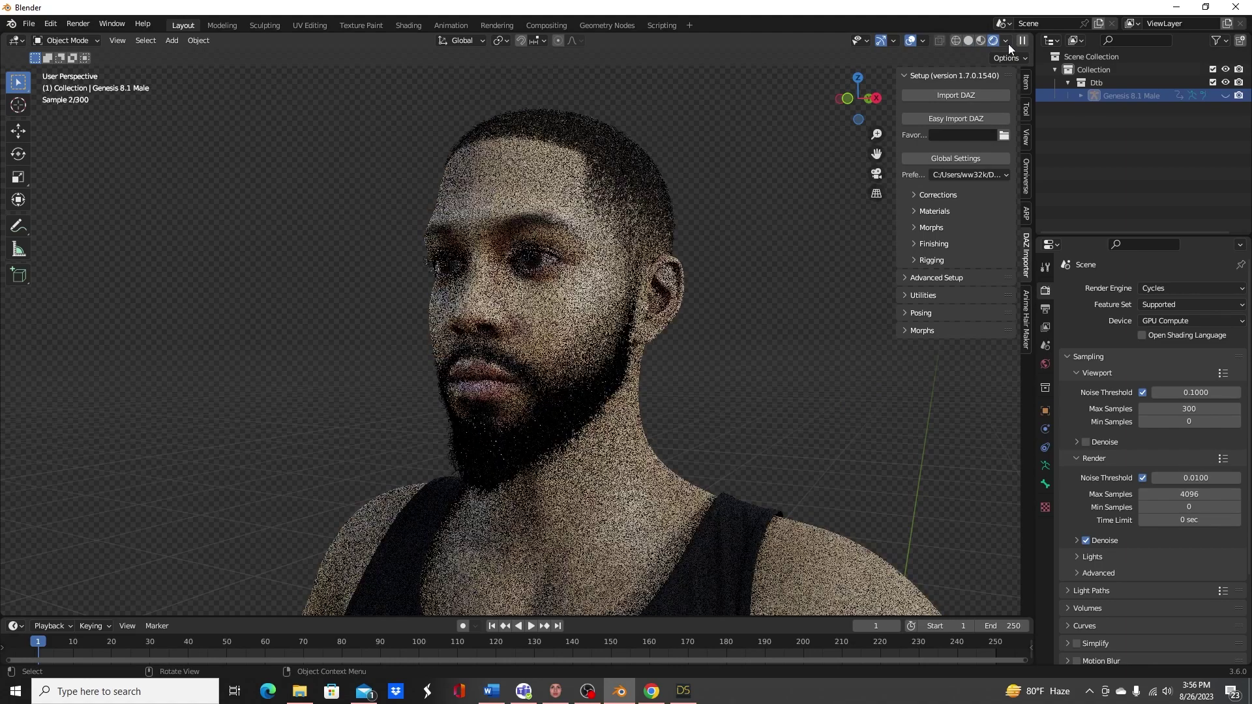
{"action": "middle_click_drag", "start_coordinate": [753, 249], "coordinate": [824, 262]}
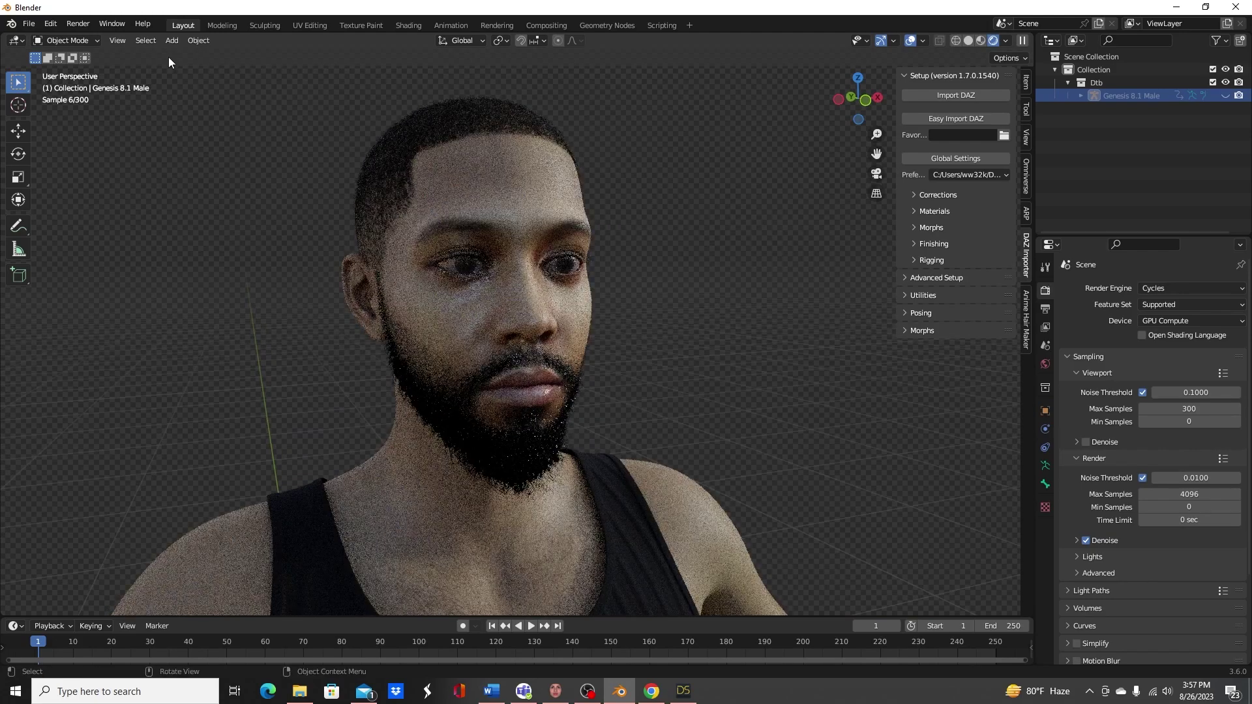
{"action": "left_click", "coordinate": [29, 23]}
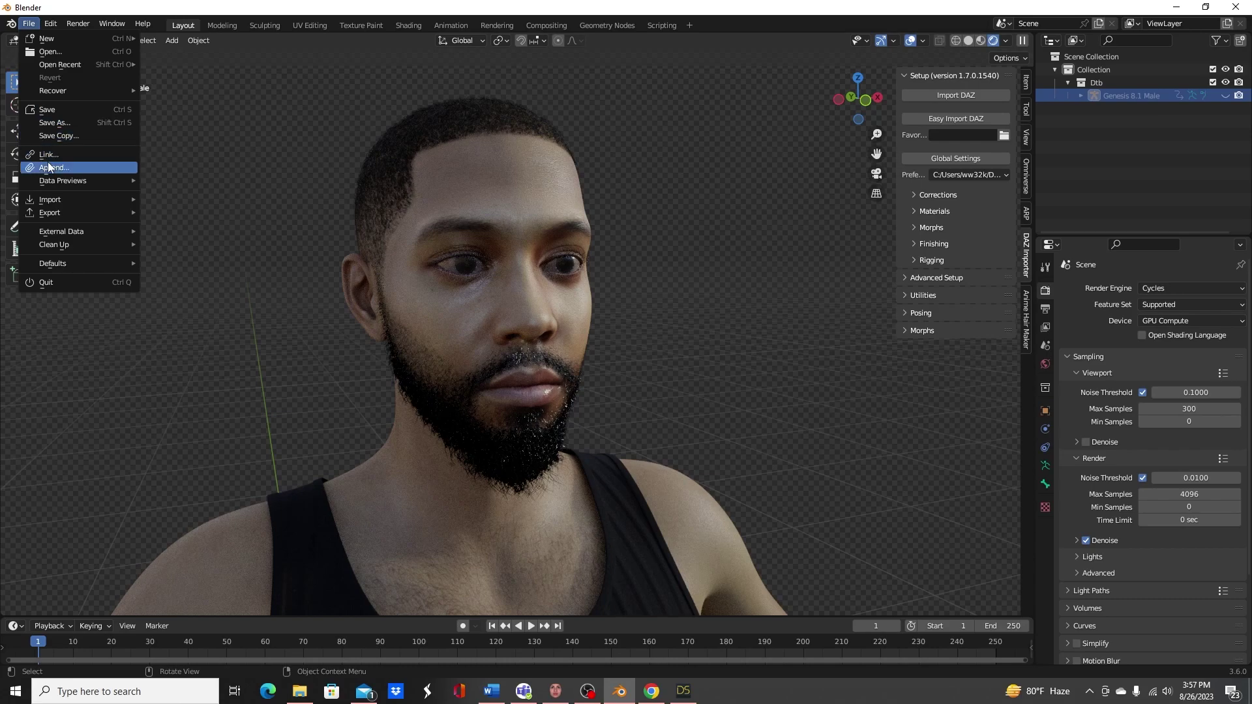
{"action": "mouse_move", "coordinate": [63, 205]}
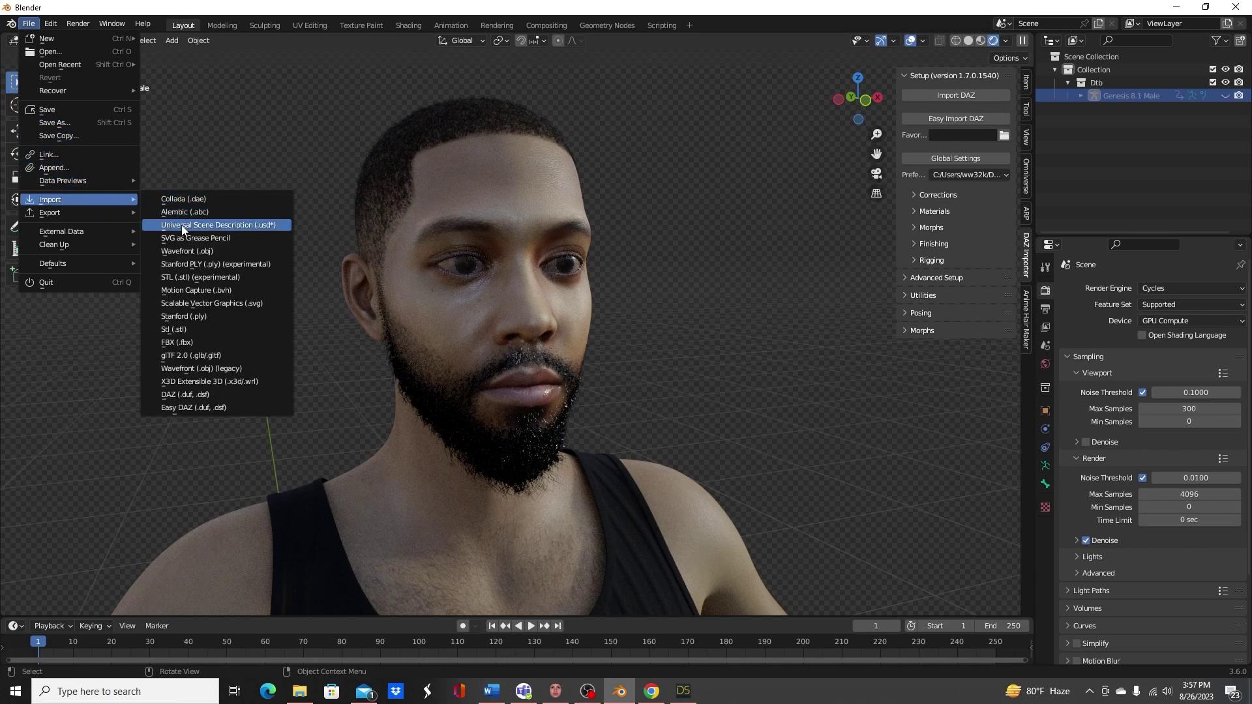
{"action": "left_click", "coordinate": [193, 408]}
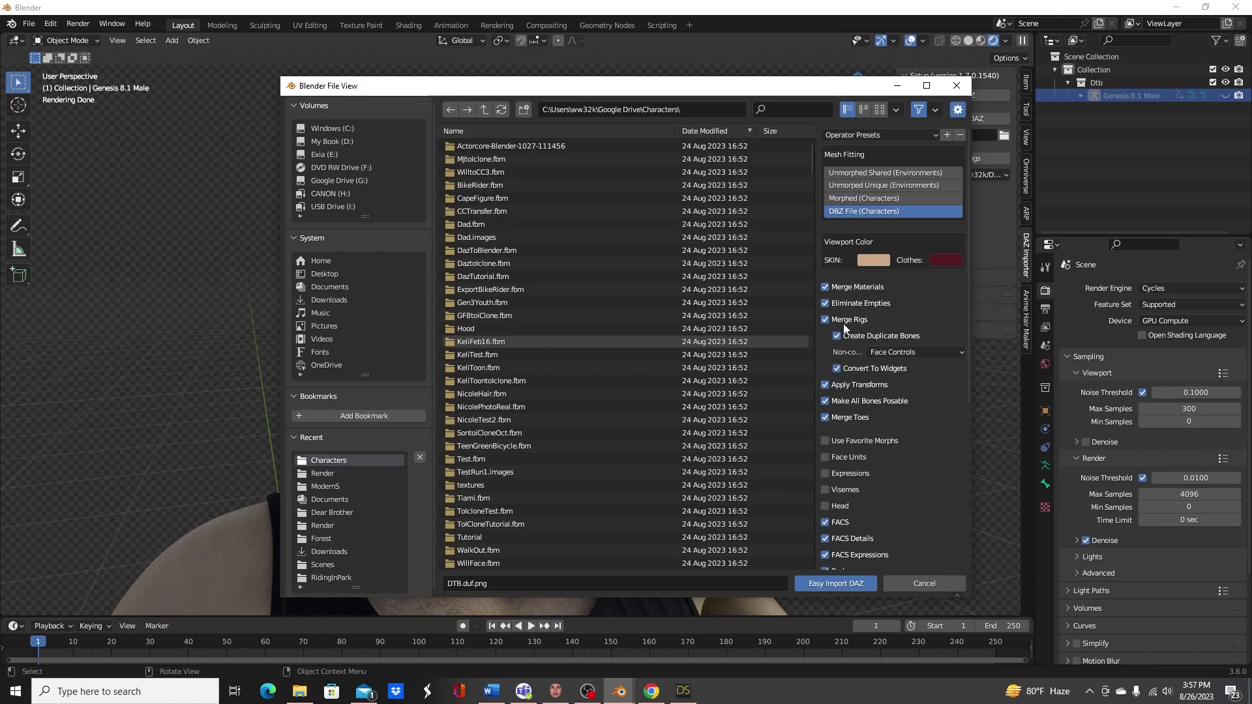
{"action": "left_click", "coordinate": [924, 582]}
{"action": "middle_click_drag", "start_coordinate": [639, 434], "coordinate": [668, 374]}
{"action": "scroll", "coordinate": [704, 354], "scroll_direction": "down", "scroll_amount": 6}
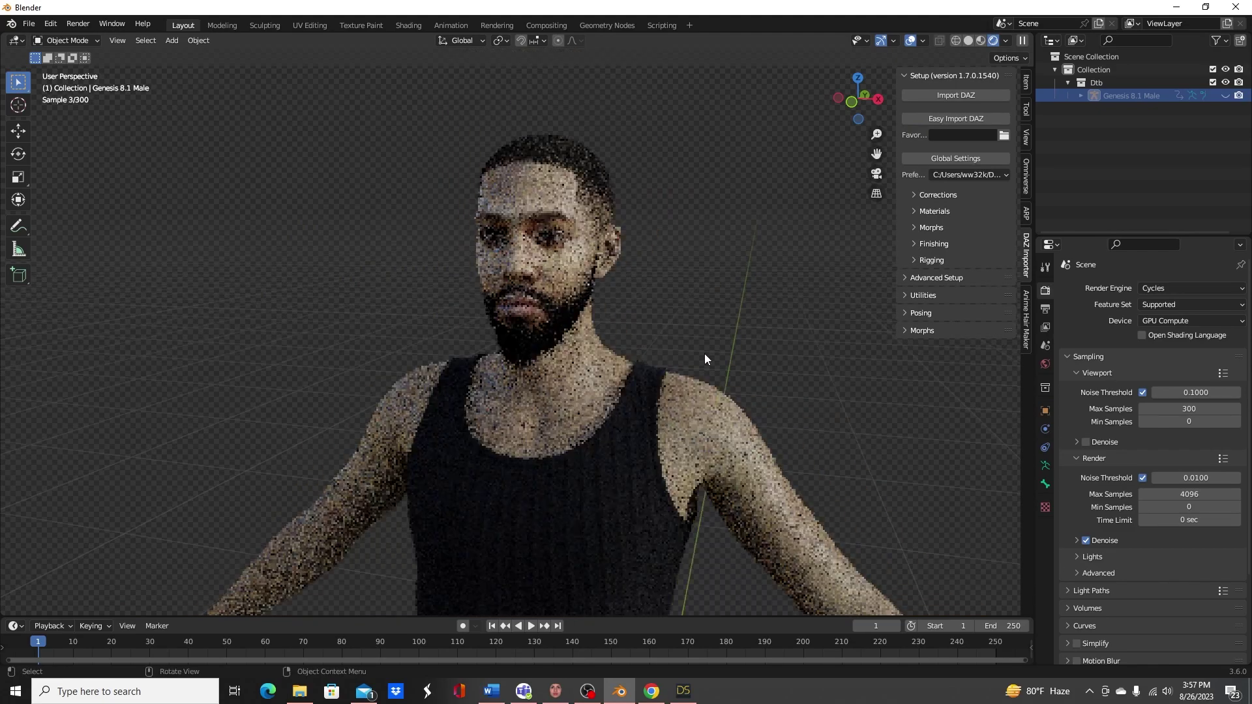
{"action": "scroll", "coordinate": [678, 365], "scroll_direction": "down", "scroll_amount": 5}
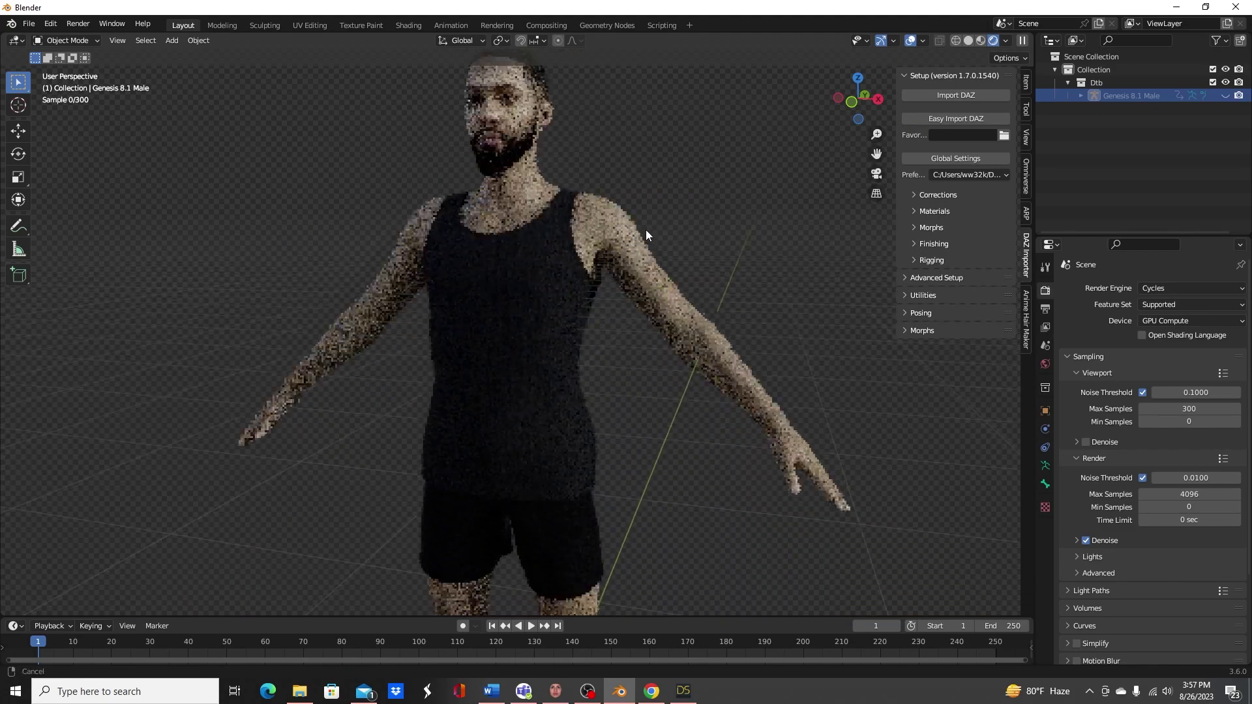
{"action": "scroll", "coordinate": [638, 276], "scroll_direction": "up", "scroll_amount": 5}
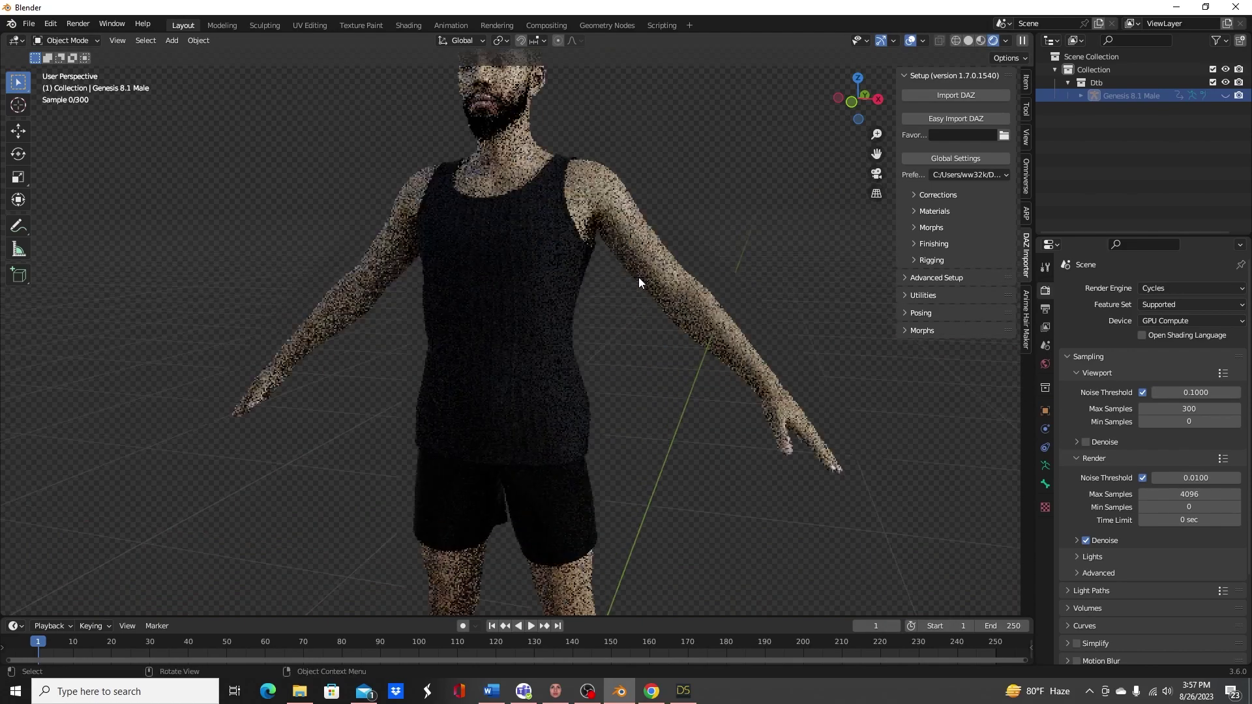
{"action": "middle_click_drag", "start_coordinate": [637, 271], "coordinate": [700, 544], "text": "shift"}
{"action": "scroll", "coordinate": [660, 488], "scroll_direction": "up", "scroll_amount": 6}
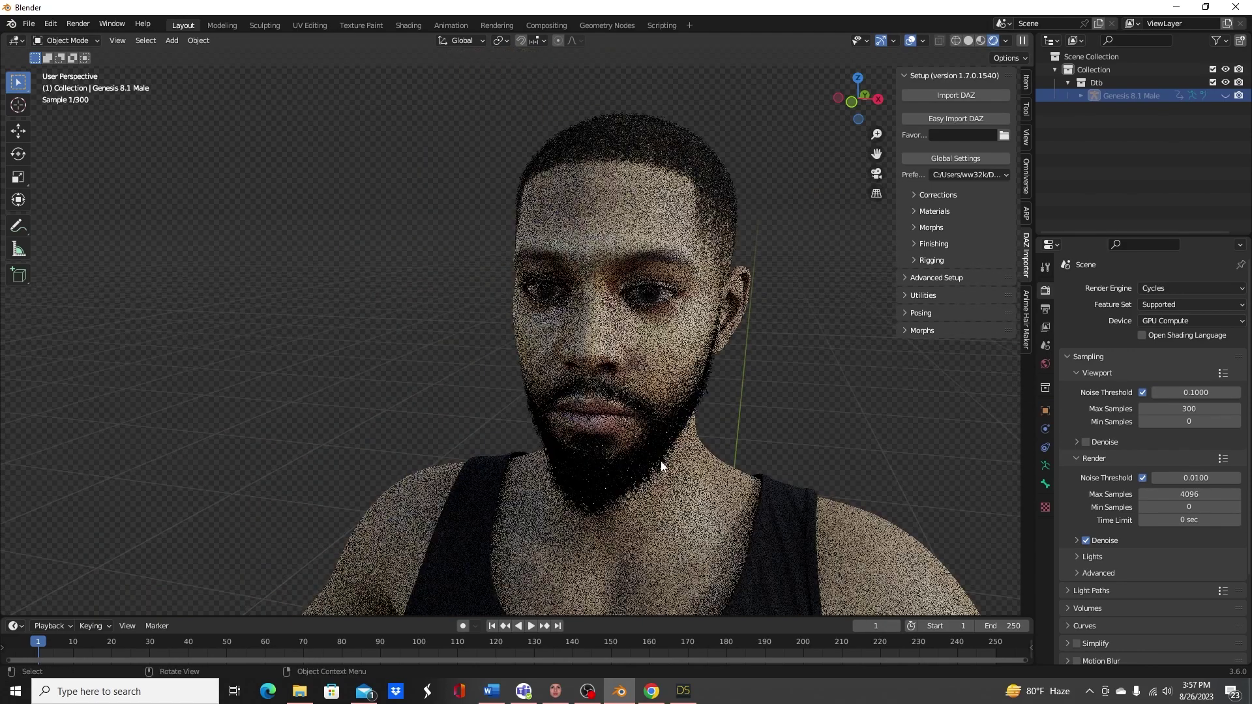
{"action": "middle_click_drag", "start_coordinate": [662, 442], "coordinate": [703, 433]}
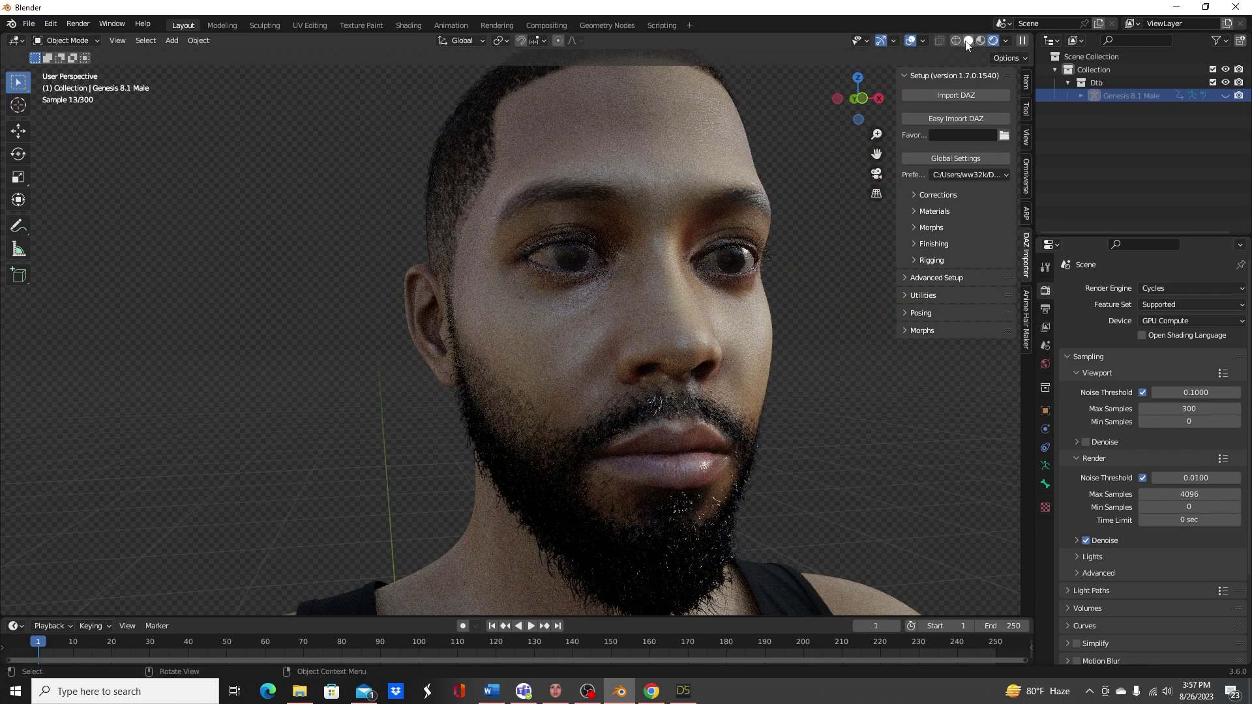
Switch the viewport to Solid shading and show the DTB World background settings
{"action": "left_click", "coordinate": [968, 41]}
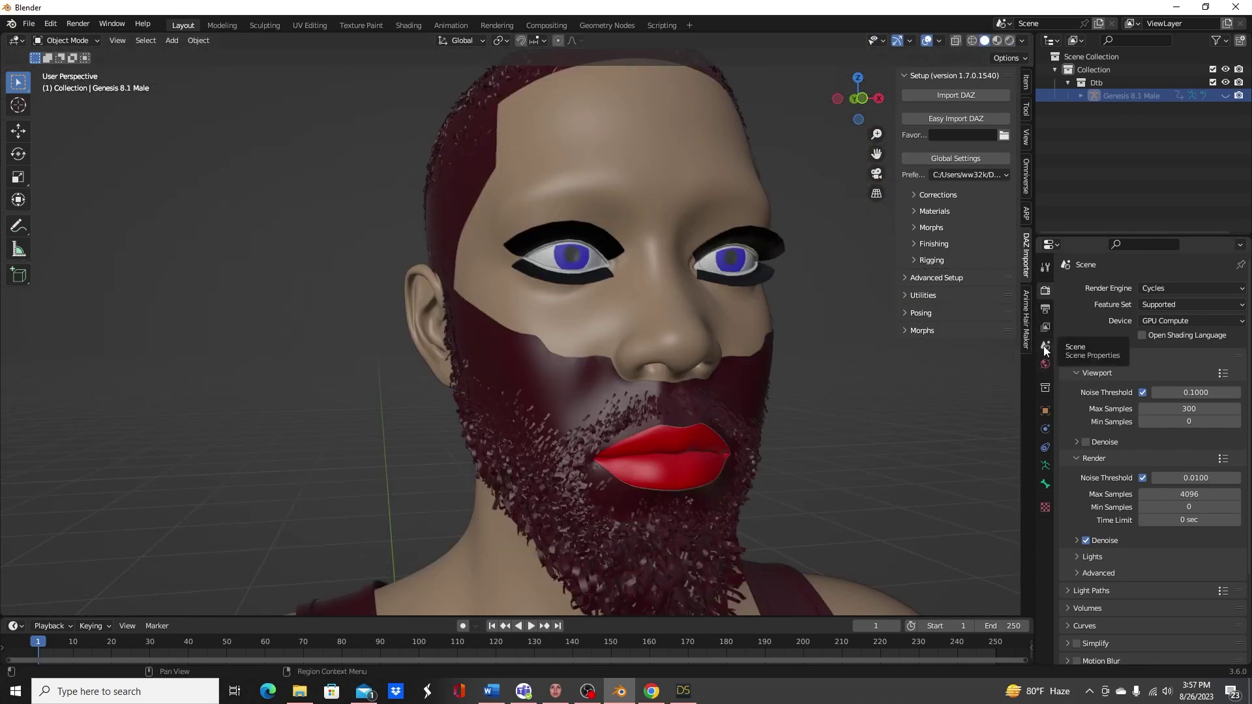
{"action": "left_click", "coordinate": [1045, 364]}
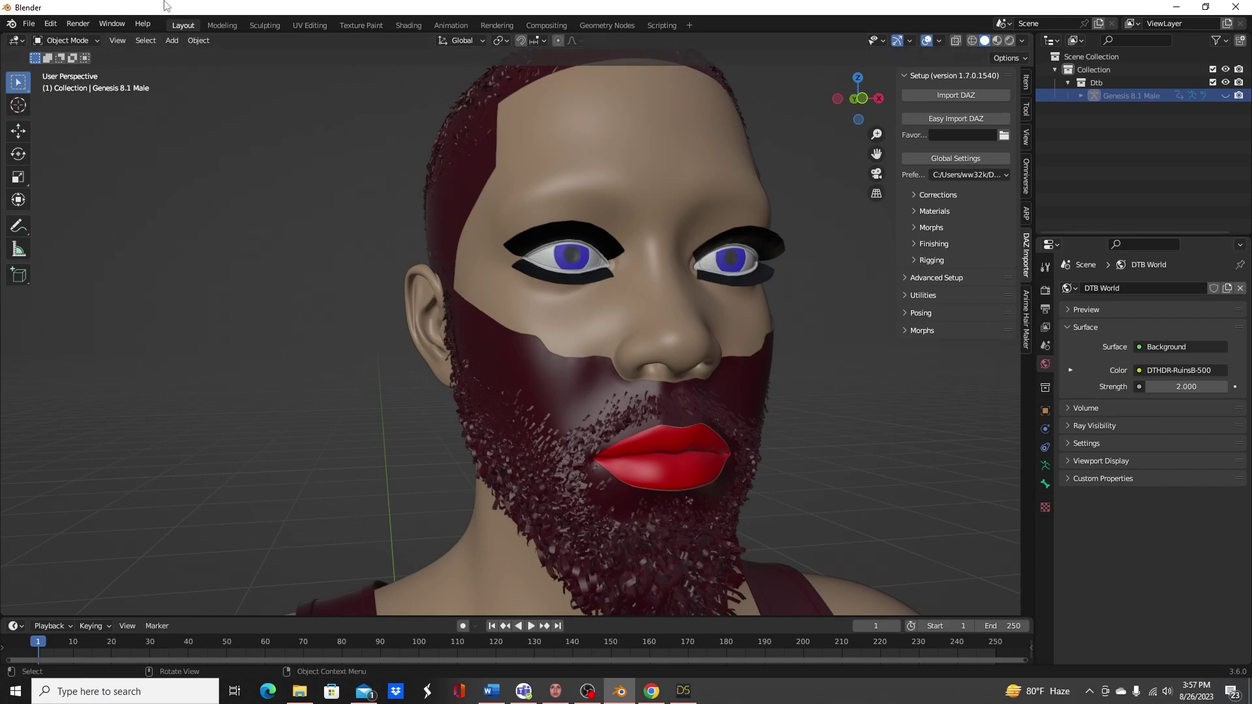
{"action": "left_click", "coordinate": [51, 24]}
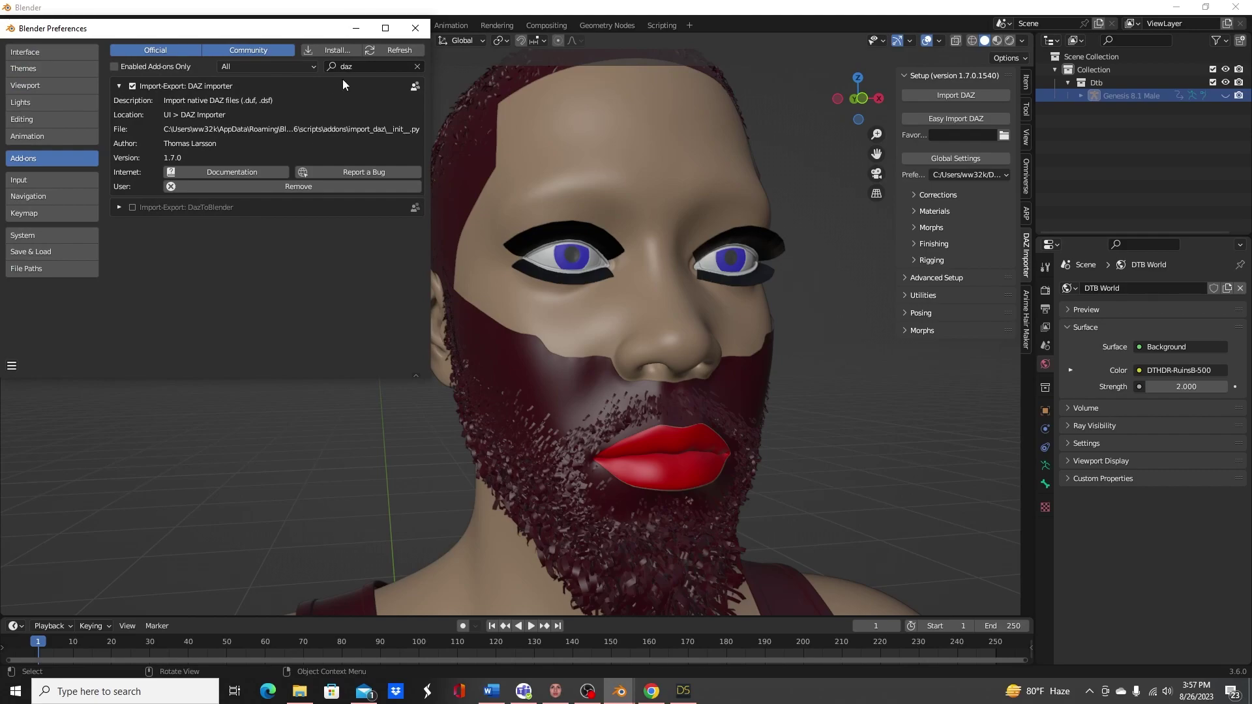
{"action": "left_click", "coordinate": [347, 66]}
{"action": "type", "text": "pro"}
{"action": "key", "text": "BackSpace"}
{"action": "key", "text": "BackSpace"}
{"action": "key", "text": "BackSpace"}
{"action": "type", "text": "ligh"}
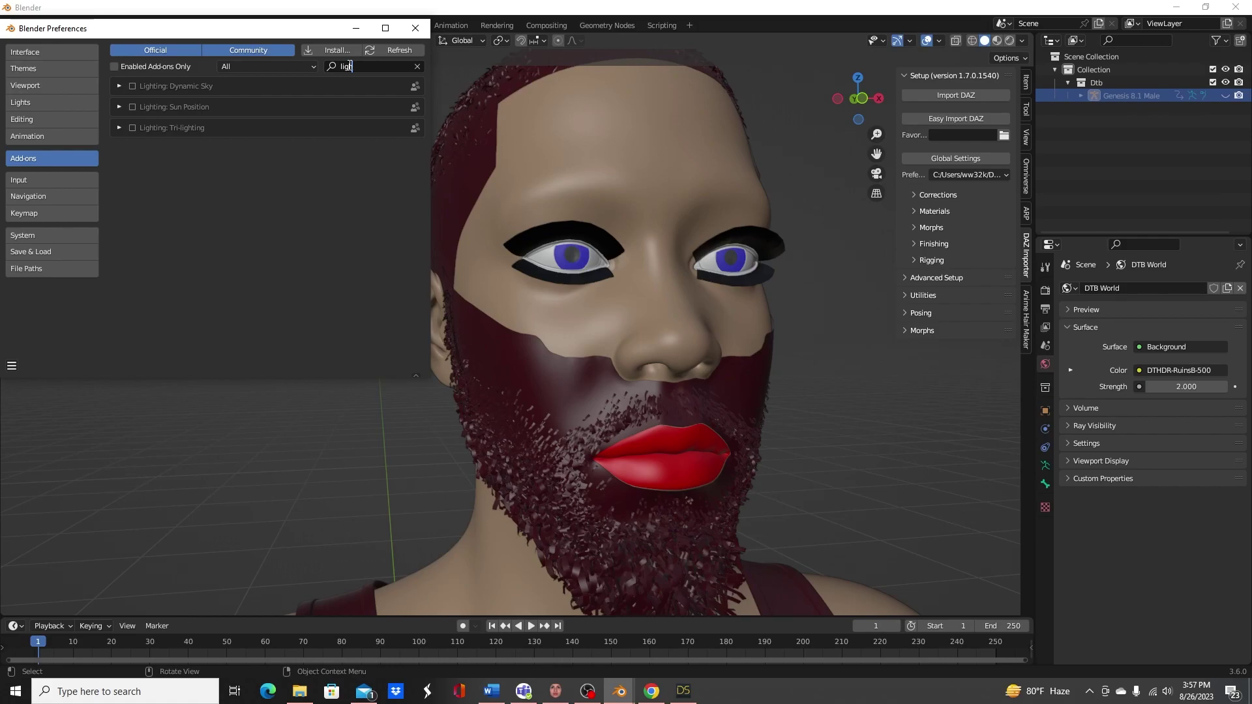
{"action": "left_click", "coordinate": [415, 28]}
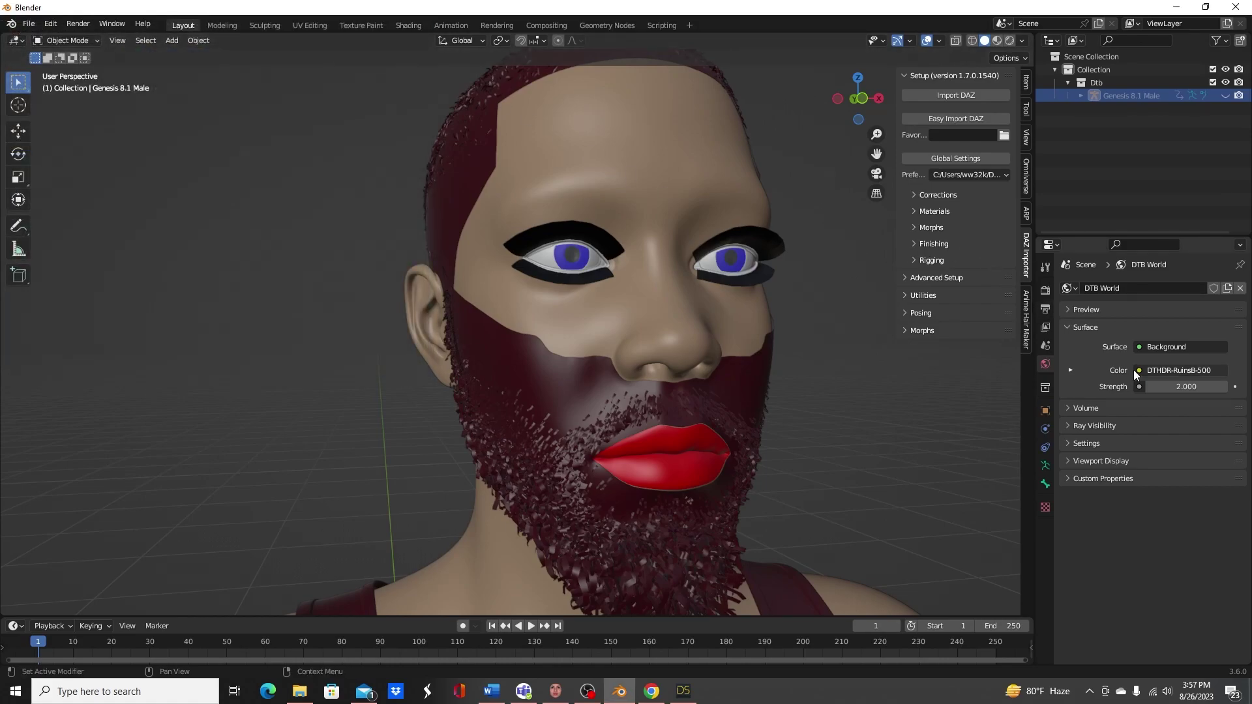
Preview the whole figure in Rendered shading from a higher angle and open the Add menu
{"action": "scroll", "coordinate": [1065, 377], "scroll_direction": "down", "scroll_amount": 1}
{"action": "scroll", "coordinate": [1049, 366], "scroll_direction": "up", "scroll_amount": 1}
{"action": "middle_click_drag", "start_coordinate": [865, 320], "coordinate": [743, 319]}
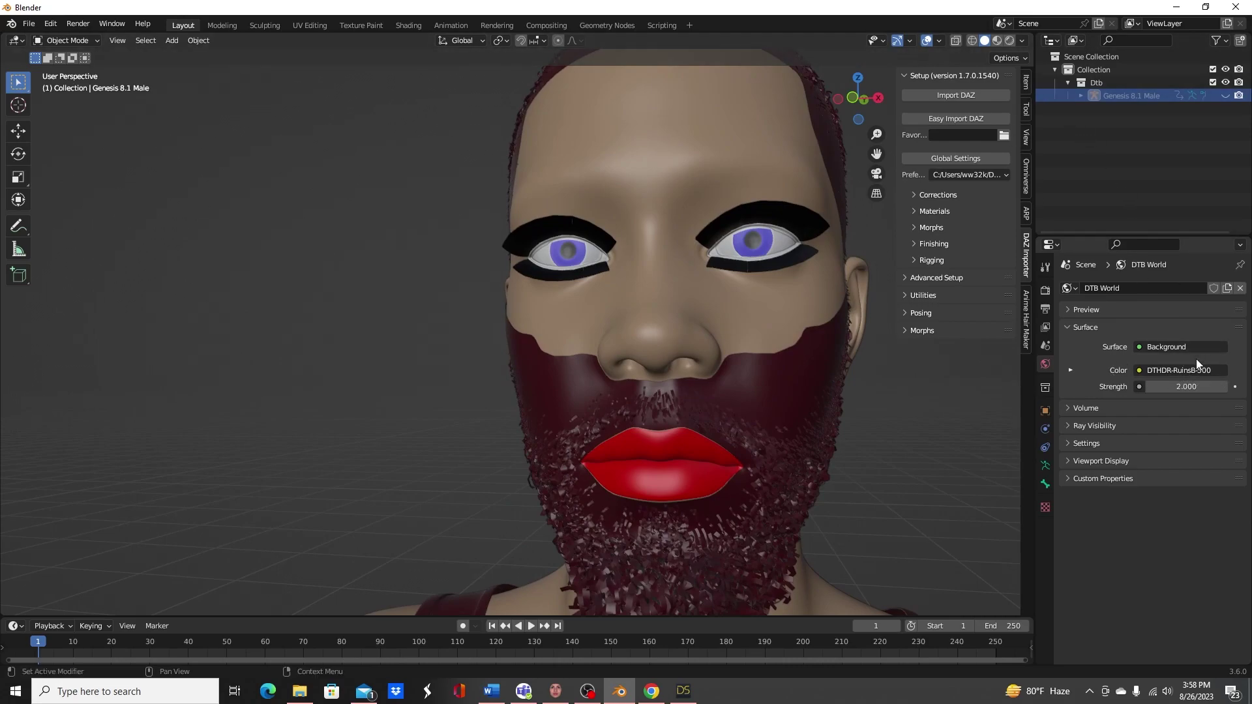
{"action": "left_click", "coordinate": [1008, 40]}
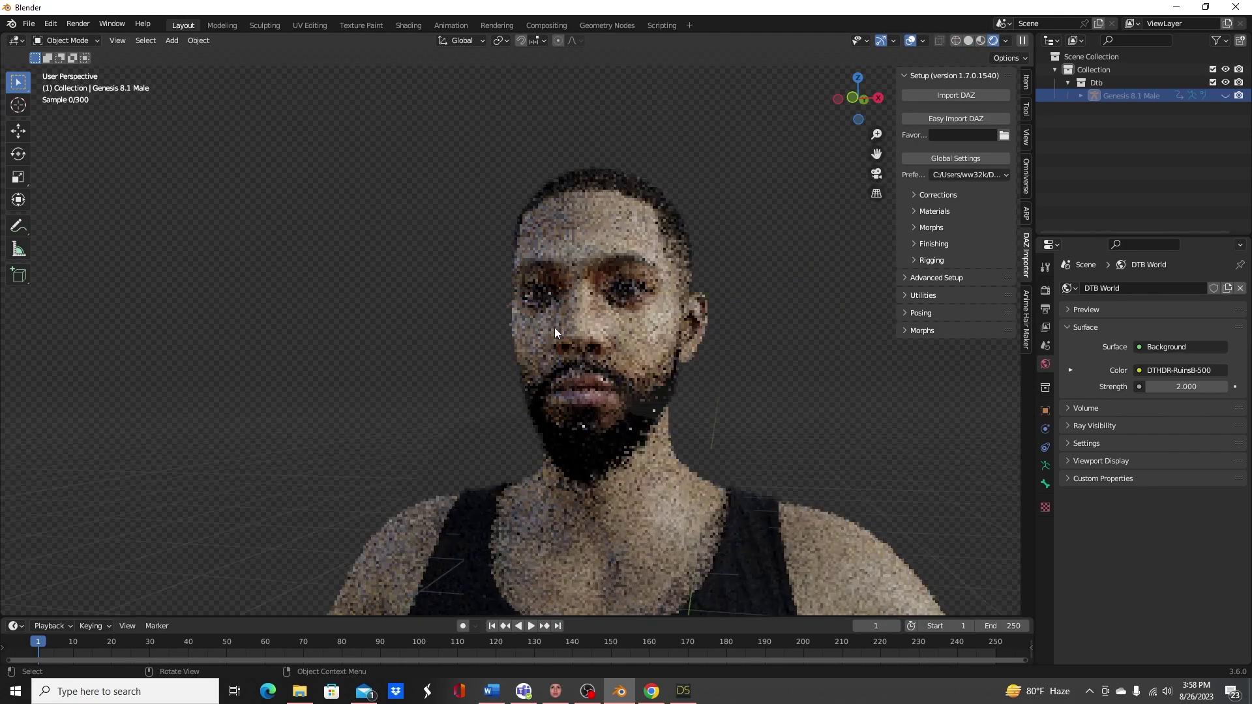
{"action": "scroll", "coordinate": [554, 327], "scroll_direction": "down", "scroll_amount": 6}
{"action": "middle_click_drag", "start_coordinate": [554, 326], "coordinate": [557, 401]}
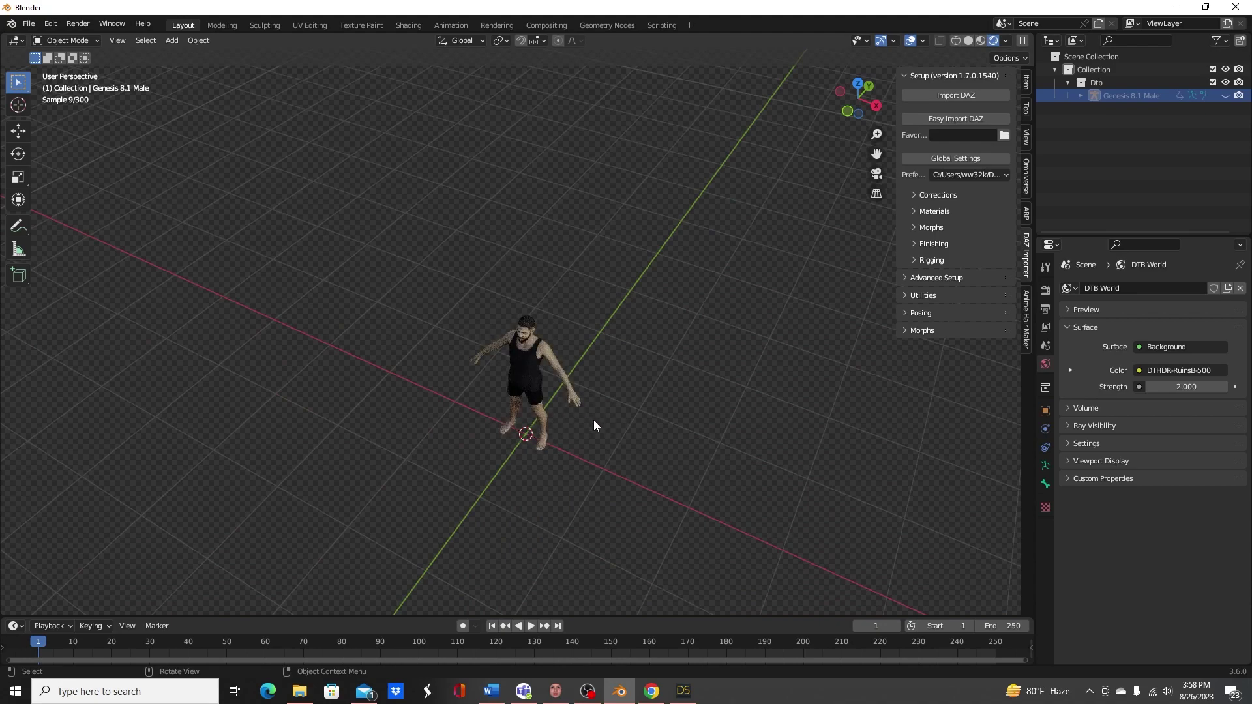
{"action": "key", "text": "shift+a"}
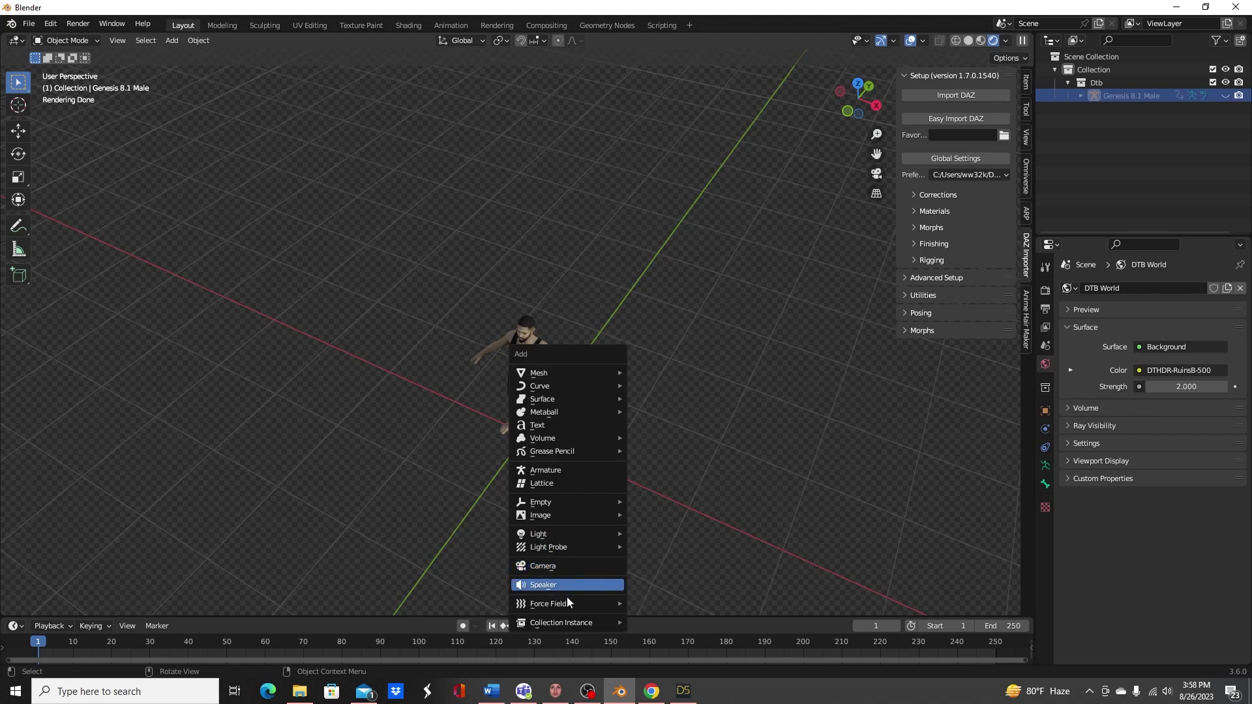
Add a Sun light, move it up and left, and rotate it across the figure
{"action": "mouse_move", "coordinate": [584, 535]}
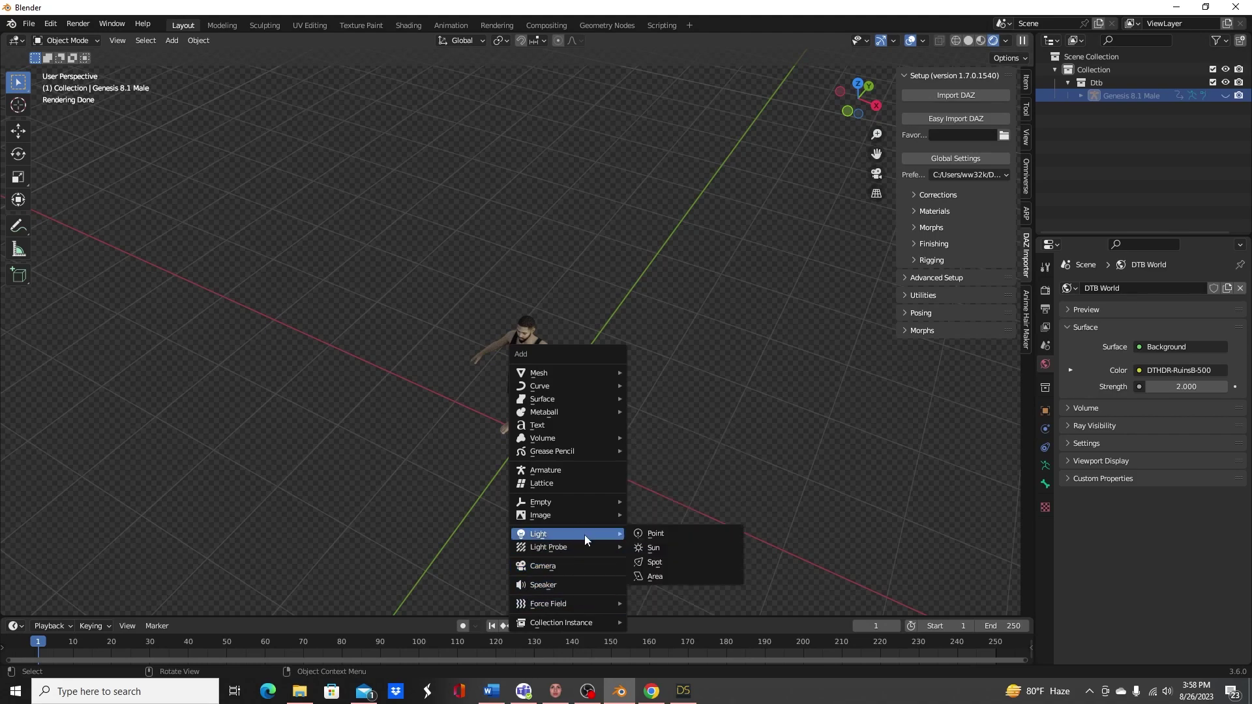
{"action": "left_click", "coordinate": [667, 553]}
{"action": "middle_click_drag", "start_coordinate": [699, 444], "coordinate": [589, 384]}
{"action": "key", "text": "g"}
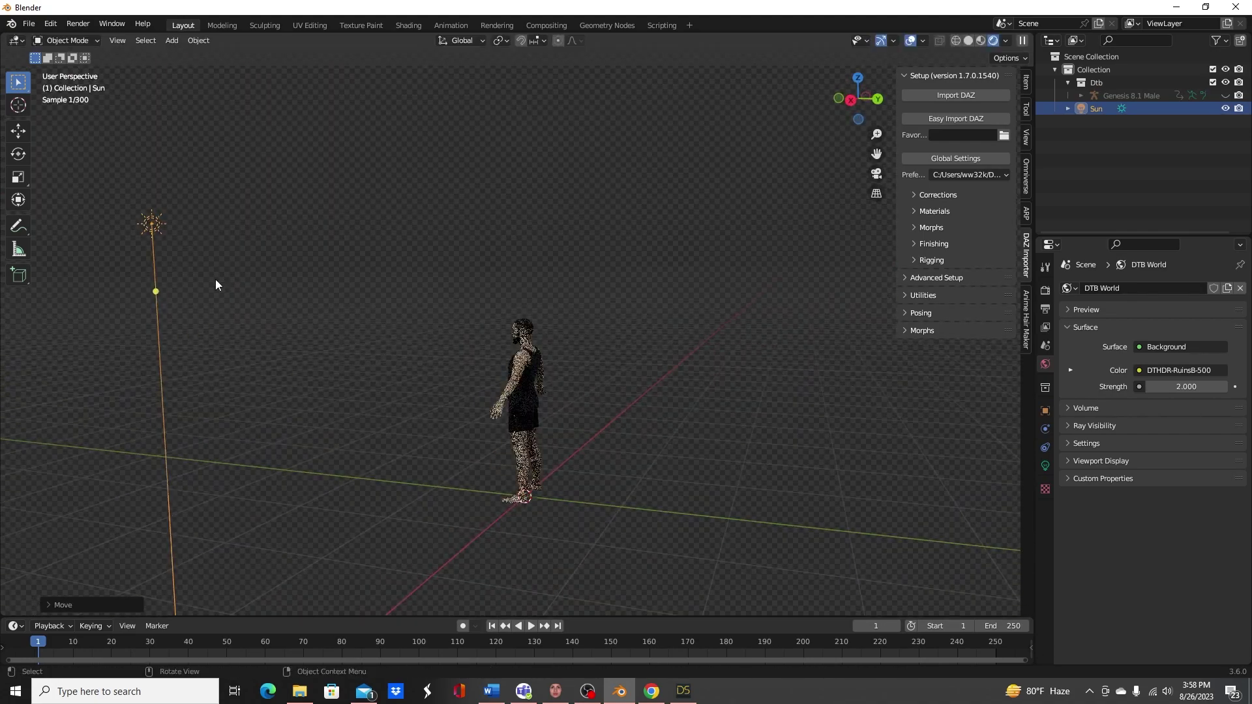
{"action": "left_click", "coordinate": [219, 115]}
{"action": "key", "text": "r"}
{"action": "left_click", "coordinate": [1123, 389]}
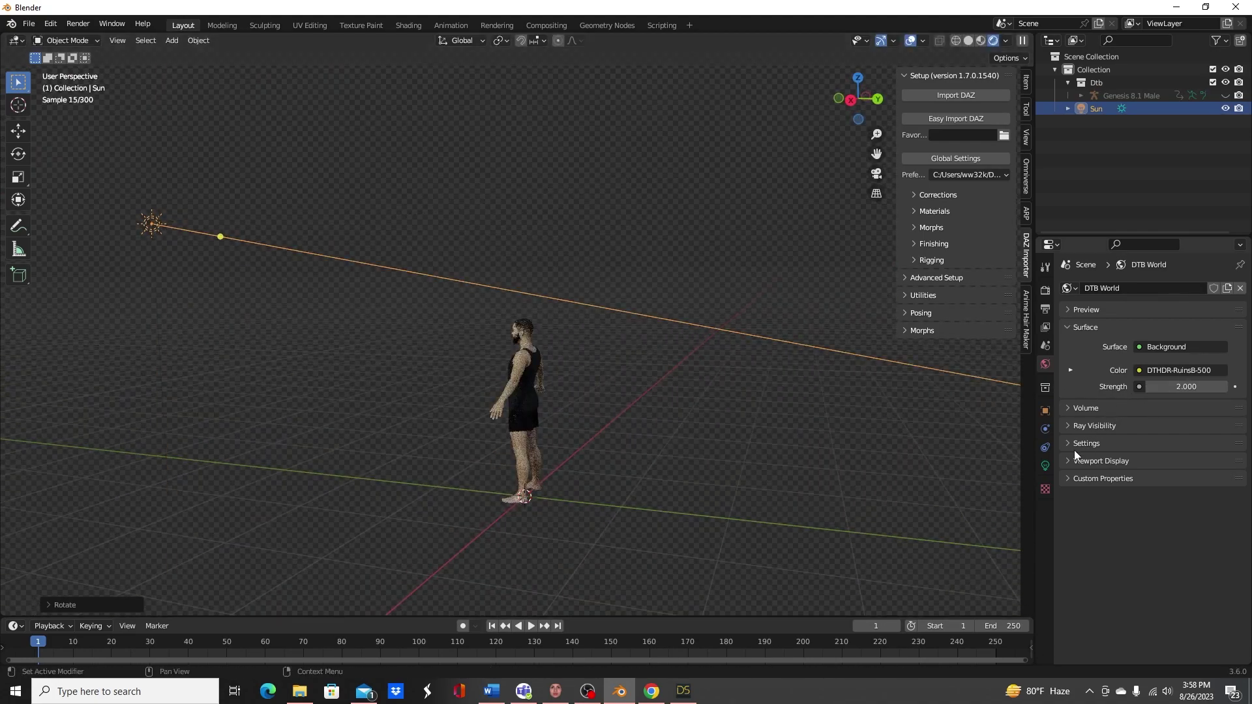
Set the sun's strength to 10 and its color to pale yellow
{"action": "left_click", "coordinate": [1045, 465]}
{"action": "left_click", "coordinate": [1143, 378]}
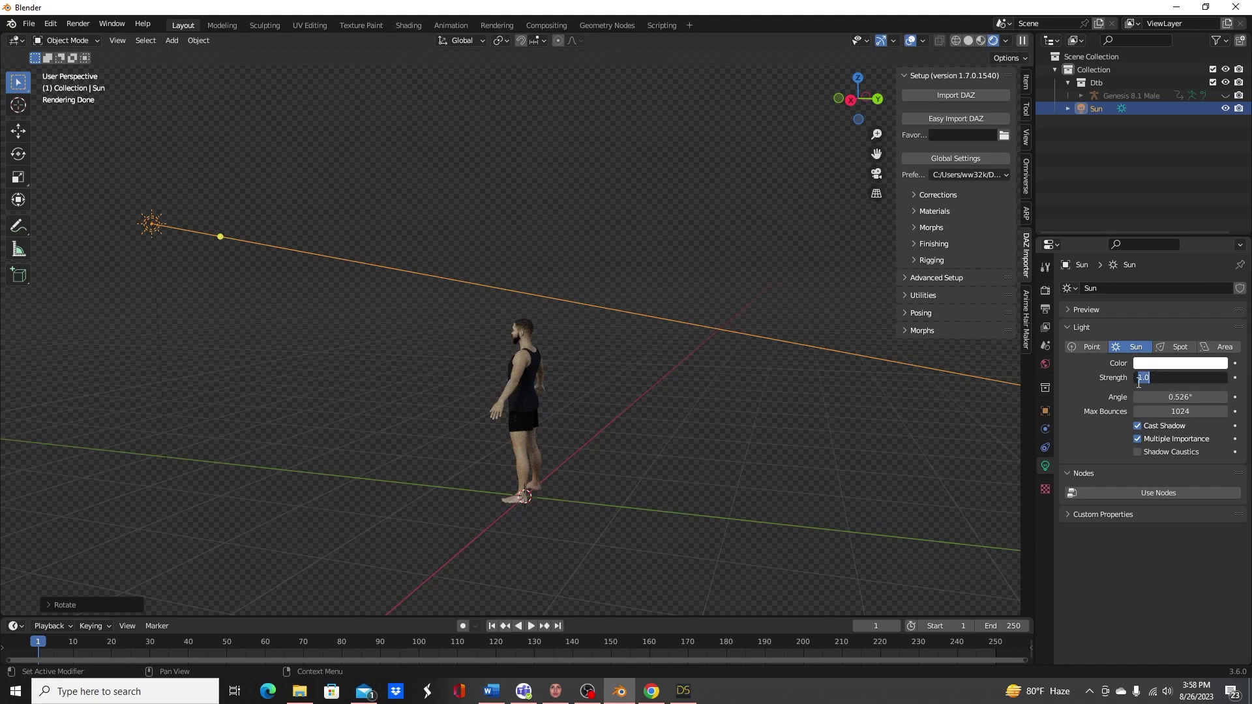
{"action": "type", "text": "10"}
{"action": "key", "text": "Return"}
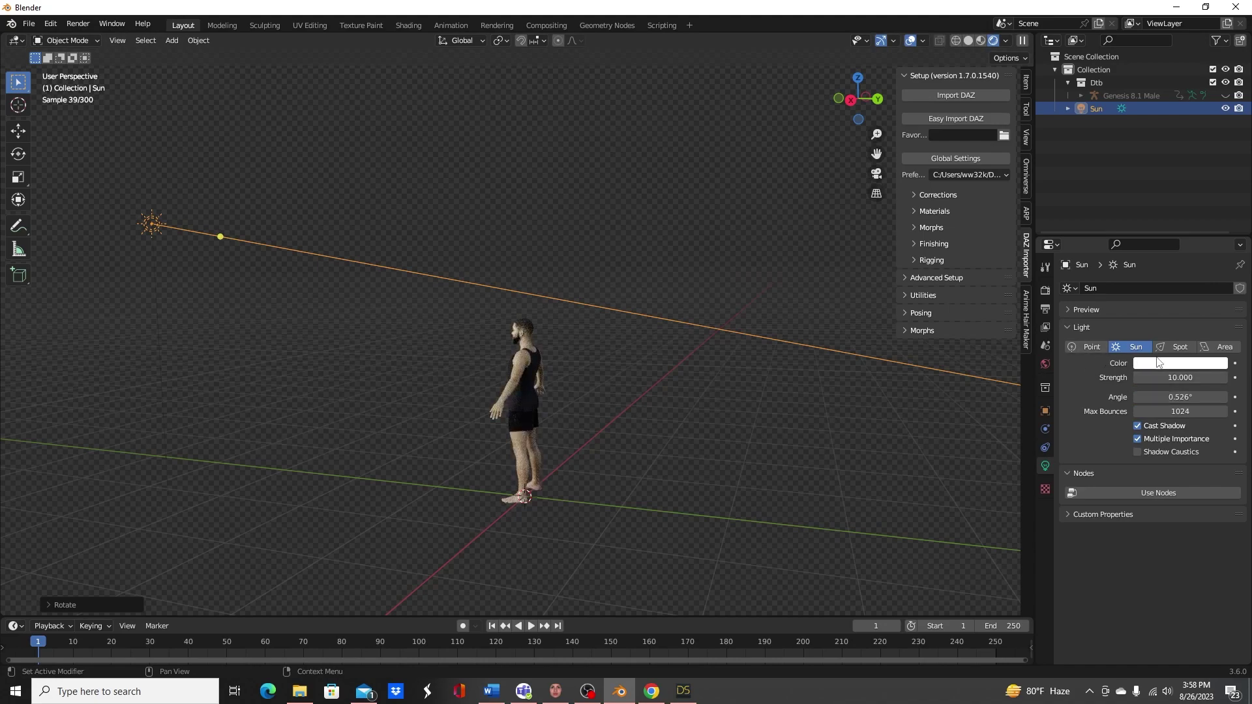
{"action": "left_click", "coordinate": [1161, 363]}
{"action": "left_click", "coordinate": [1149, 246]}
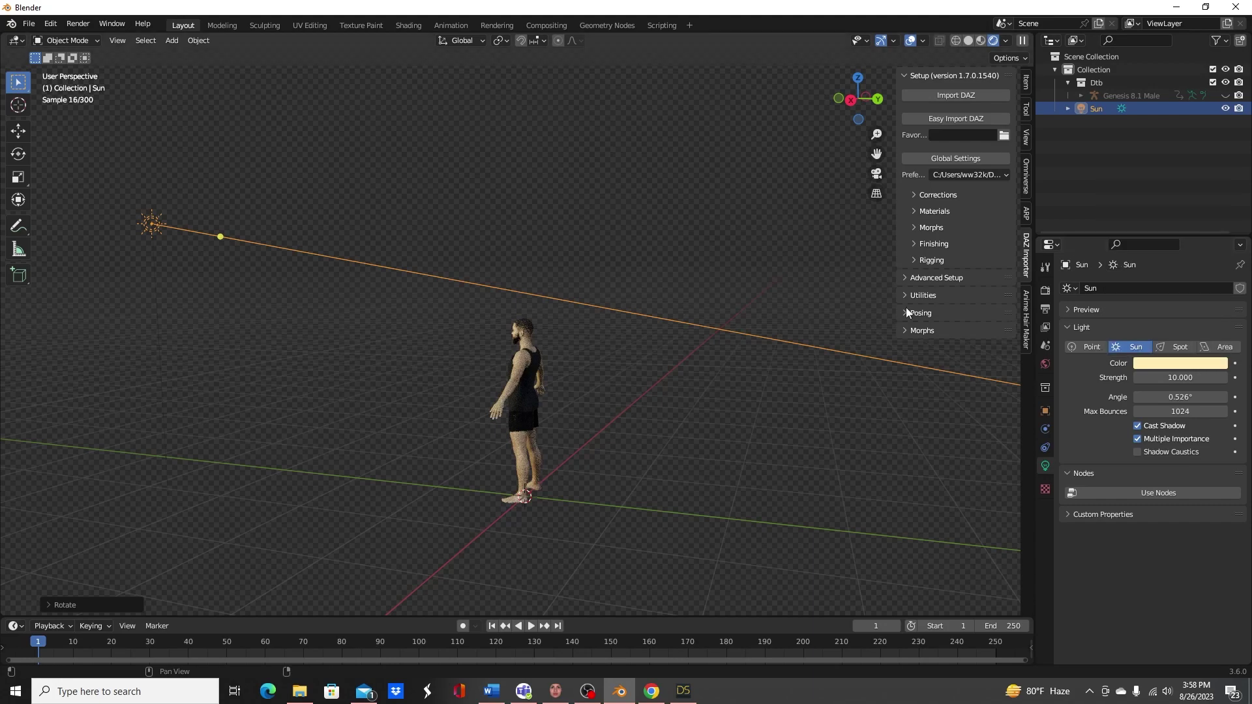
Zoom in on the character's face and switch the viewport to Solid shading
{"action": "middle_click_drag", "start_coordinate": [750, 343], "coordinate": [703, 362]}
{"action": "scroll", "coordinate": [616, 374], "scroll_direction": "up", "scroll_amount": 10}
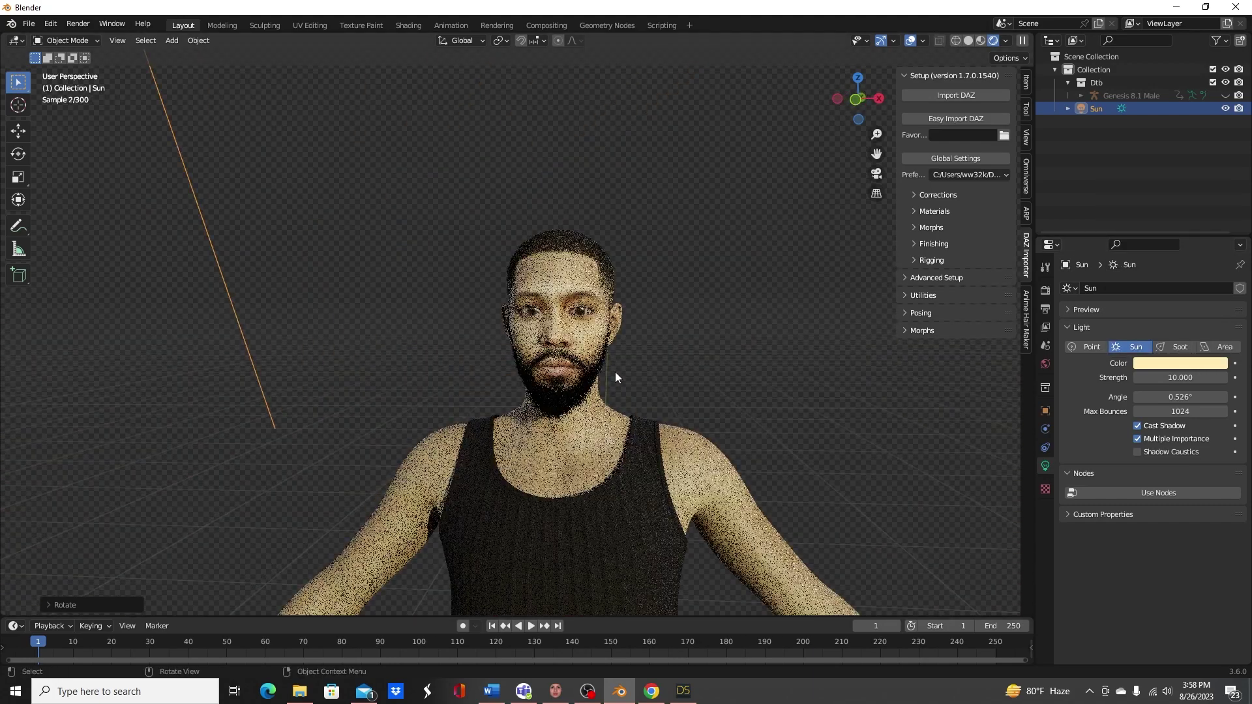
{"action": "mouse_move", "coordinate": [608, 368]}
{"action": "middle_mouse_down"}
{"action": "mouse_move", "coordinate": [516, 366]}
{"action": "mouse_move", "coordinate": [740, 367]}
{"action": "mouse_move", "coordinate": [734, 338]}
{"action": "middle_mouse_up"}
{"action": "scroll", "coordinate": [505, 367], "scroll_direction": "up", "scroll_amount": 3}
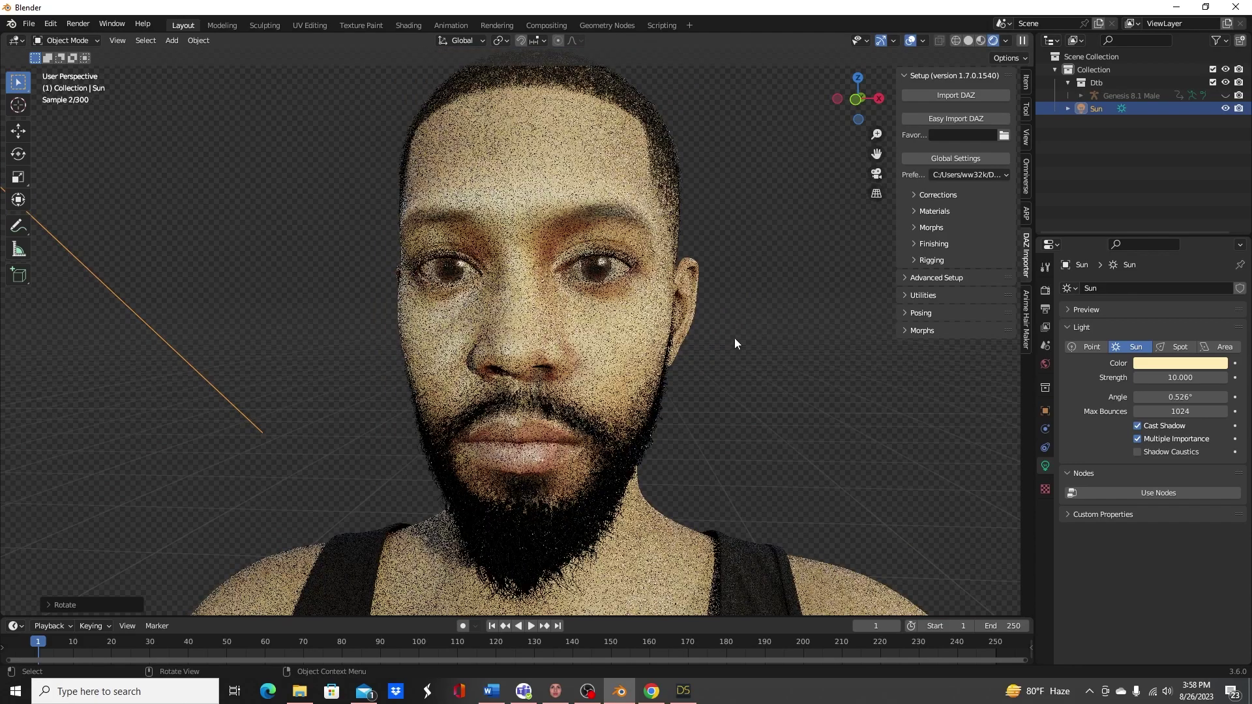
{"action": "left_click", "coordinate": [970, 41]}
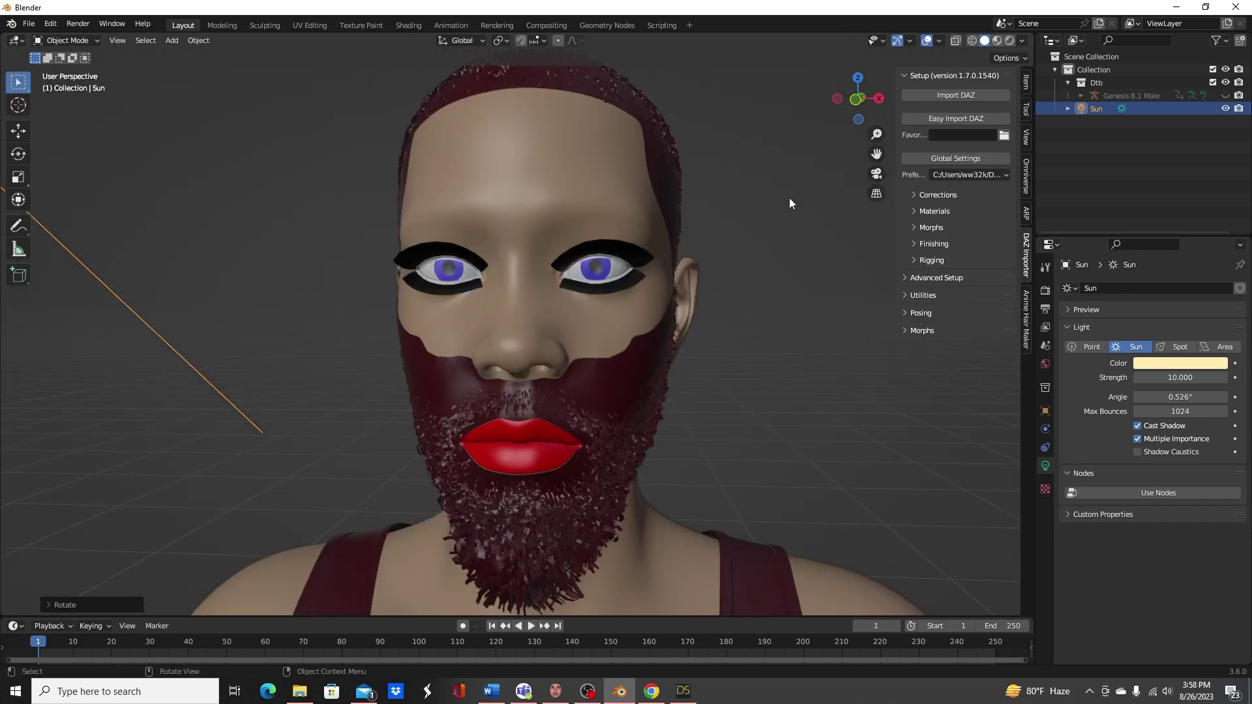
Add a camera to the scene and raise it into position
{"action": "scroll", "coordinate": [697, 254], "scroll_direction": "down", "scroll_amount": 5}
{"action": "key", "text": "shift+a"}
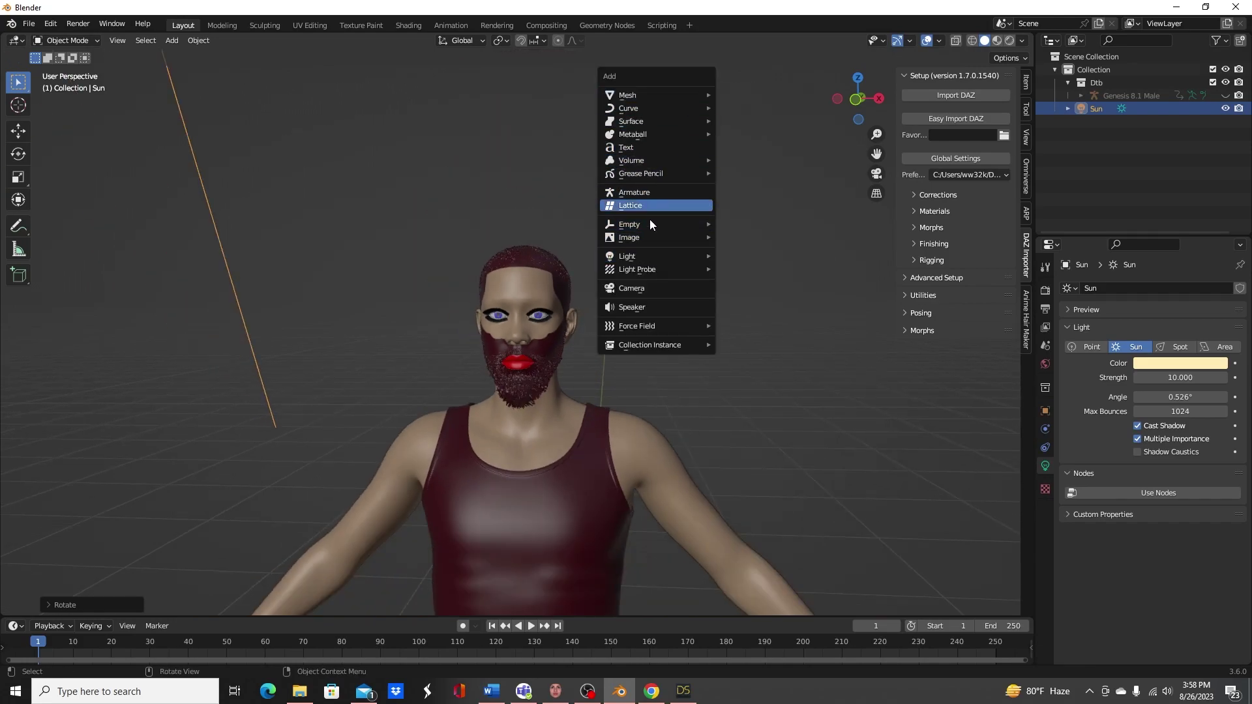
{"action": "left_click", "coordinate": [637, 289]}
{"action": "scroll", "coordinate": [691, 277], "scroll_direction": "down", "scroll_amount": 5}
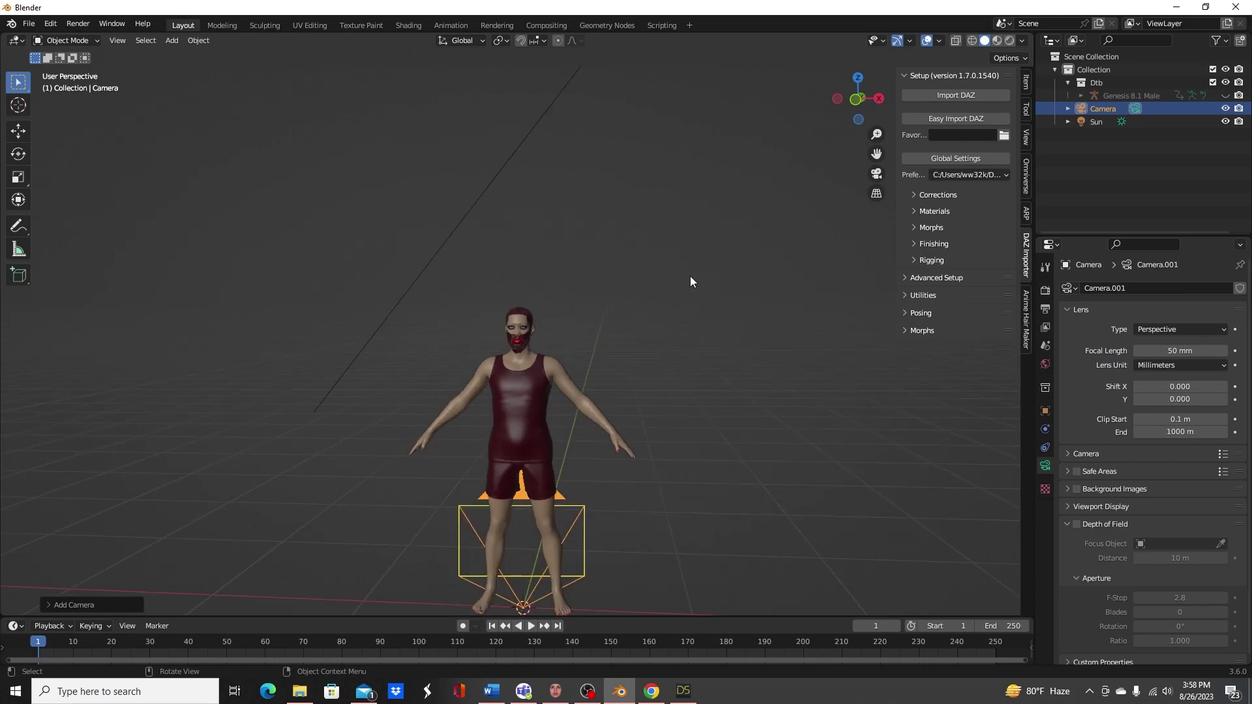
{"action": "middle_click_drag", "start_coordinate": [690, 276], "coordinate": [548, 266]}
{"action": "key", "text": "g"}
{"action": "left_click", "coordinate": [390, 169]}
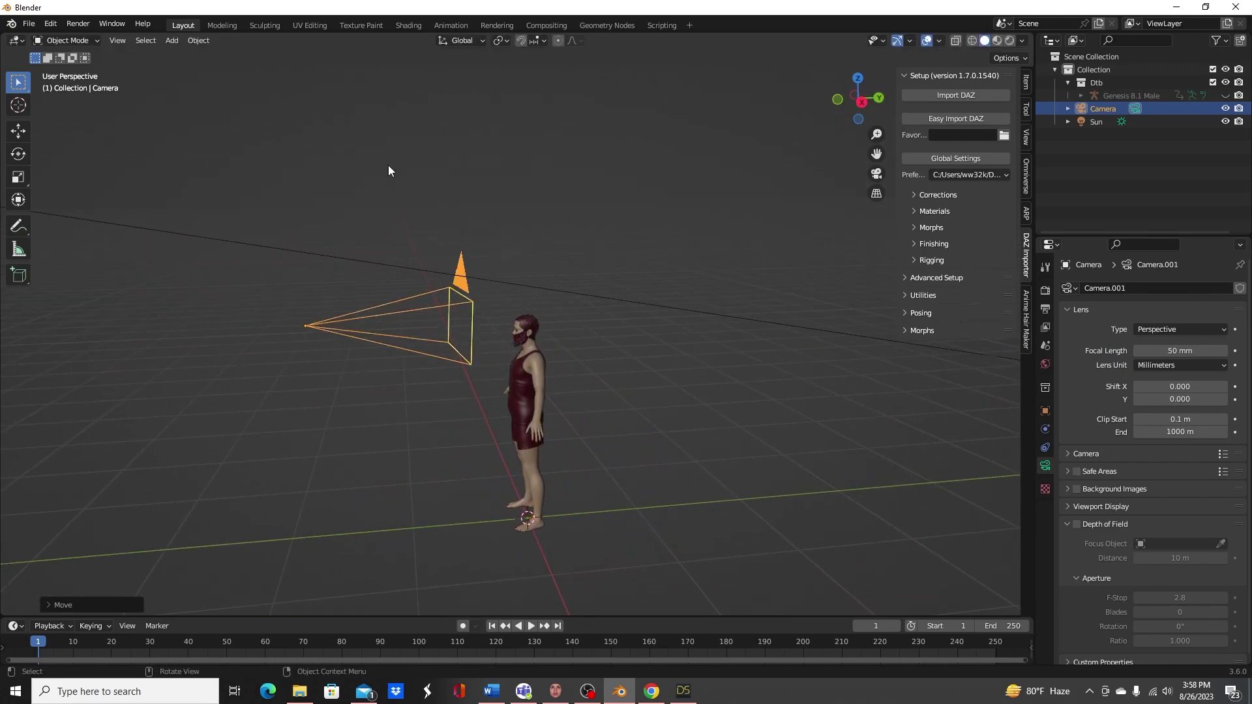
Reposition the camera in front of the character's face and look through it
{"action": "middle_click_drag", "start_coordinate": [390, 170], "coordinate": [520, 212]}
{"action": "key", "text": "g"}
{"action": "left_click", "coordinate": [658, 213]}
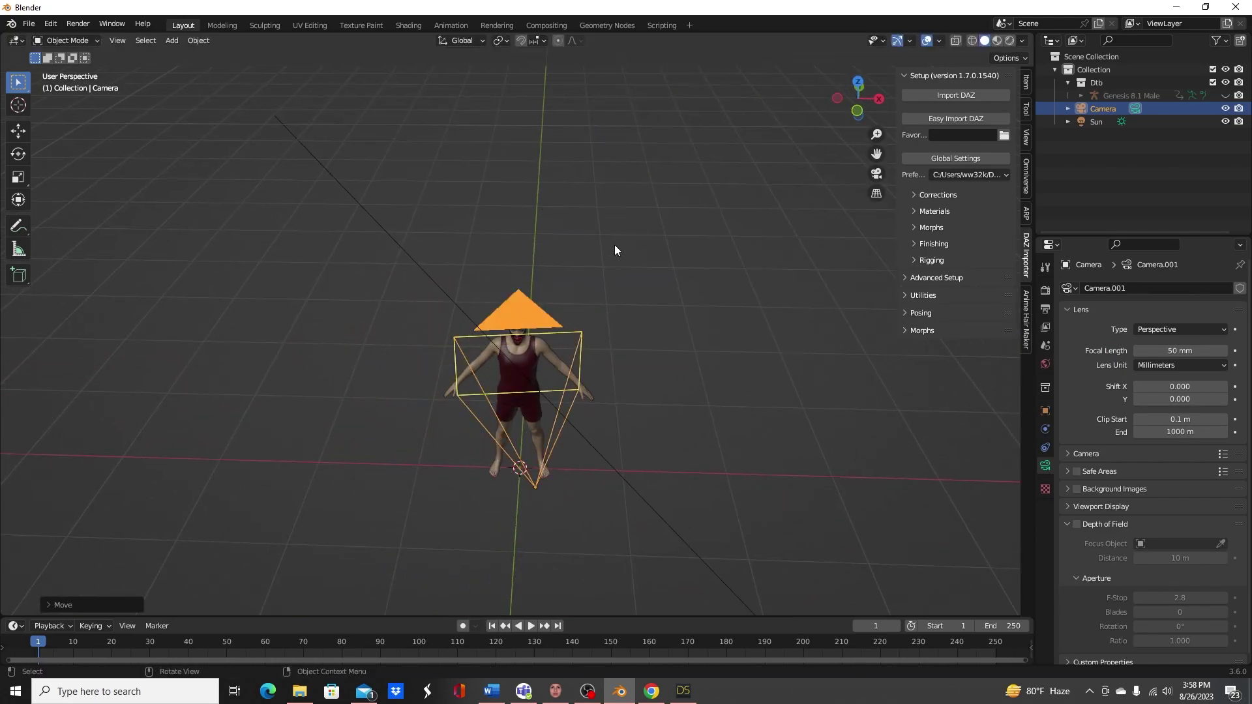
{"action": "scroll", "coordinate": [574, 270], "scroll_direction": "up", "scroll_amount": 5}
{"action": "mouse_move", "coordinate": [574, 270]}
{"action": "middle_mouse_down"}
{"action": "mouse_move", "coordinate": [527, 209]}
{"action": "mouse_move", "coordinate": [506, 209]}
{"action": "mouse_move", "coordinate": [493, 229]}
{"action": "mouse_move", "coordinate": [464, 225]}
{"action": "middle_mouse_up"}
{"action": "key", "text": "g"}
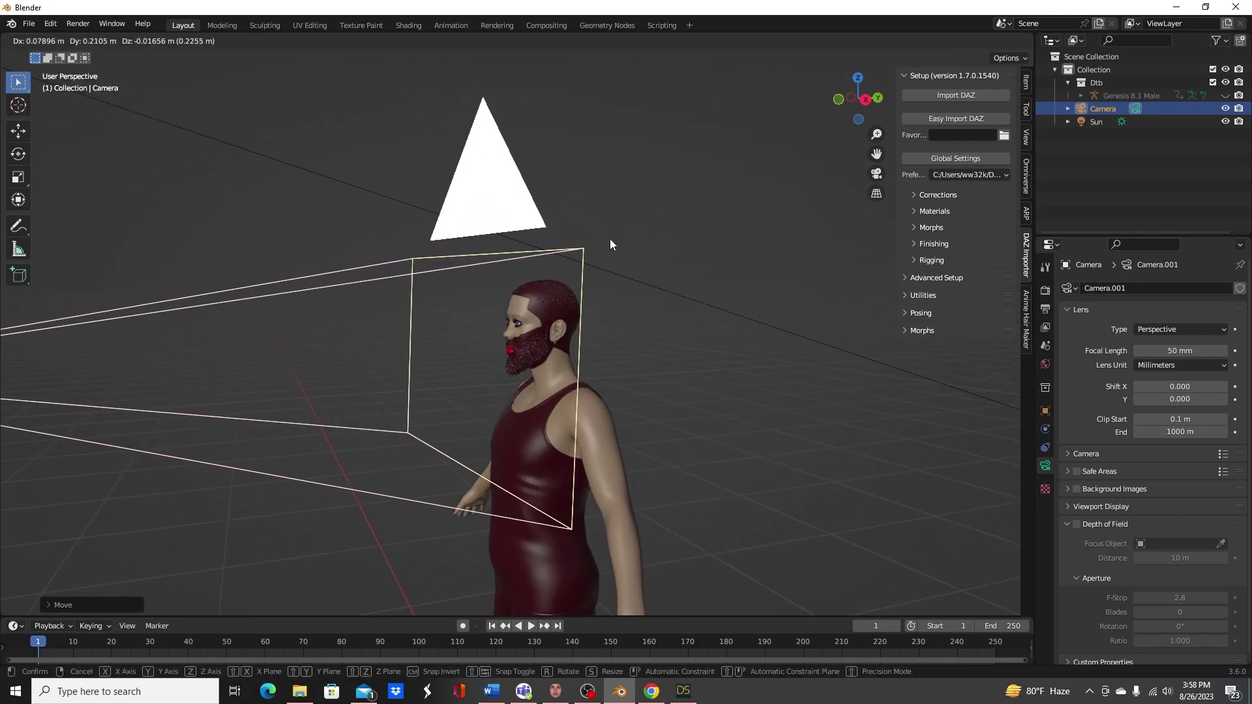
{"action": "left_click", "coordinate": [609, 239]}
{"action": "key", "text": "KP_0"}
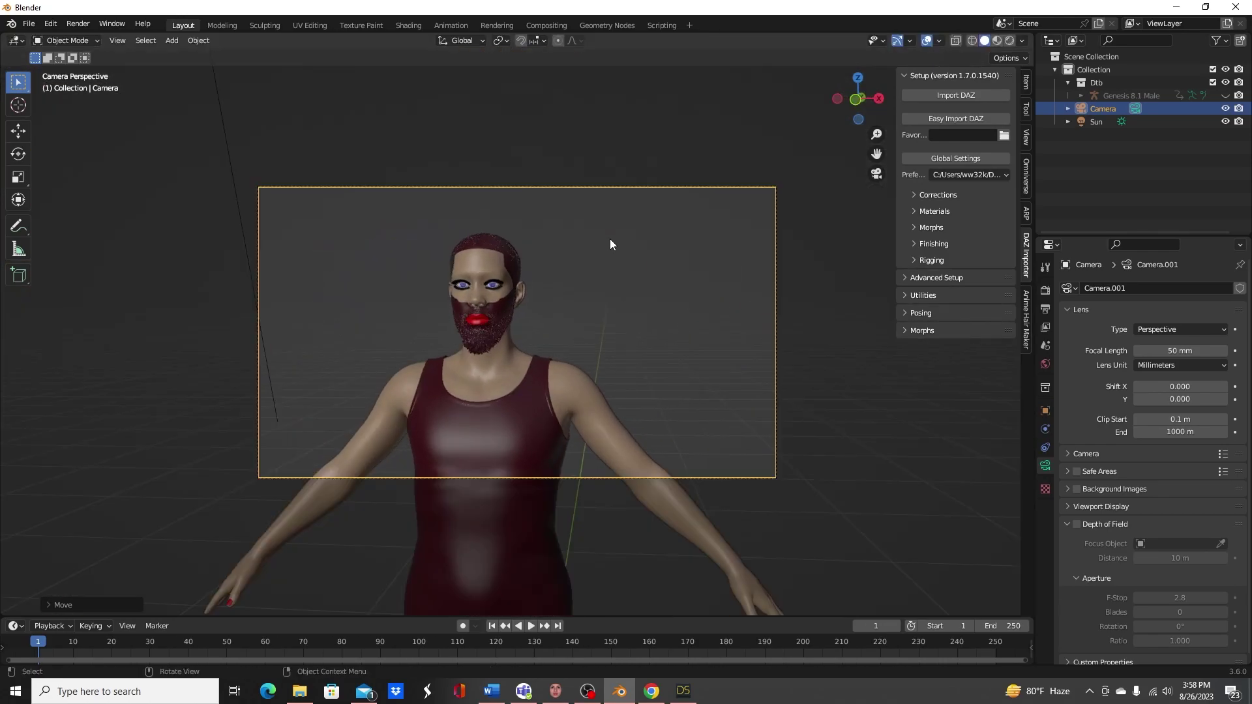
Enable Camera to View and pan the camera framing toward the face
{"action": "left_click", "coordinate": [1025, 137]}
{"action": "left_click", "coordinate": [953, 239]}
{"action": "scroll", "coordinate": [609, 244], "scroll_direction": "up", "scroll_amount": 3}
{"action": "middle_click_drag", "start_coordinate": [596, 240], "coordinate": [738, 269], "text": "shift"}
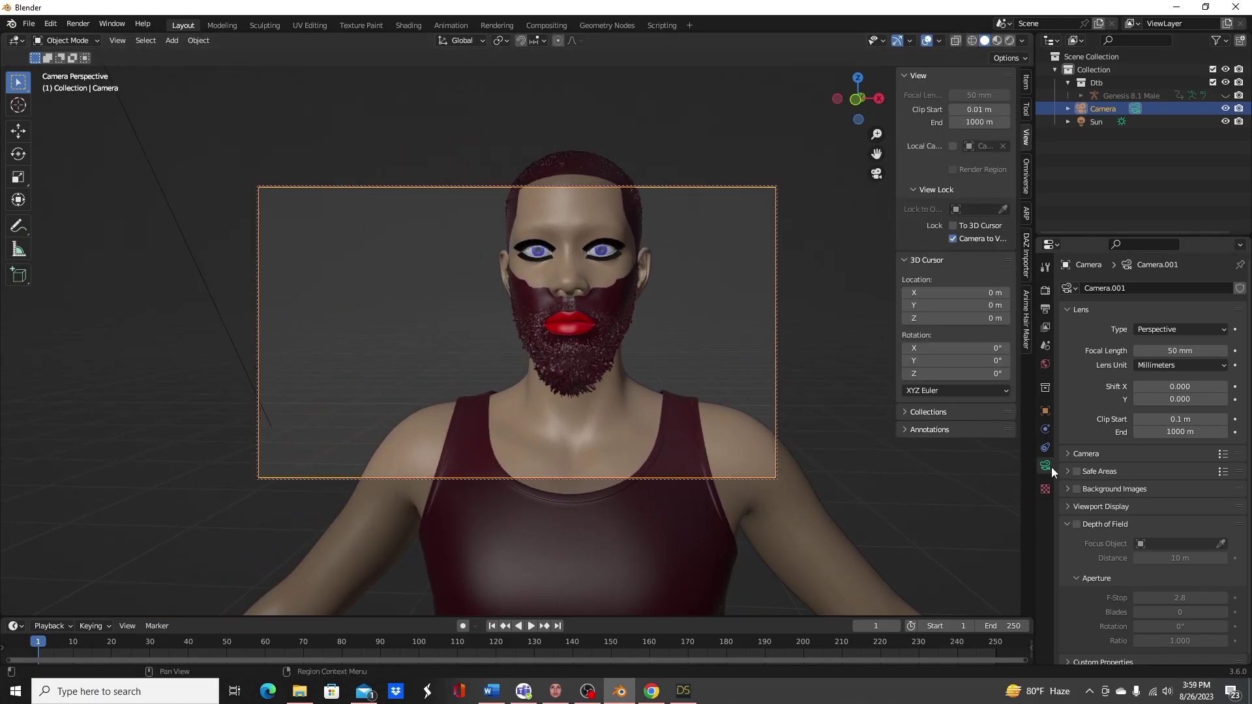
Set the camera focal length to 90 mm and reframe the head and upper torso
{"action": "left_click", "coordinate": [1149, 352]}
{"action": "type", "text": "90"}
{"action": "key", "text": "Return"}
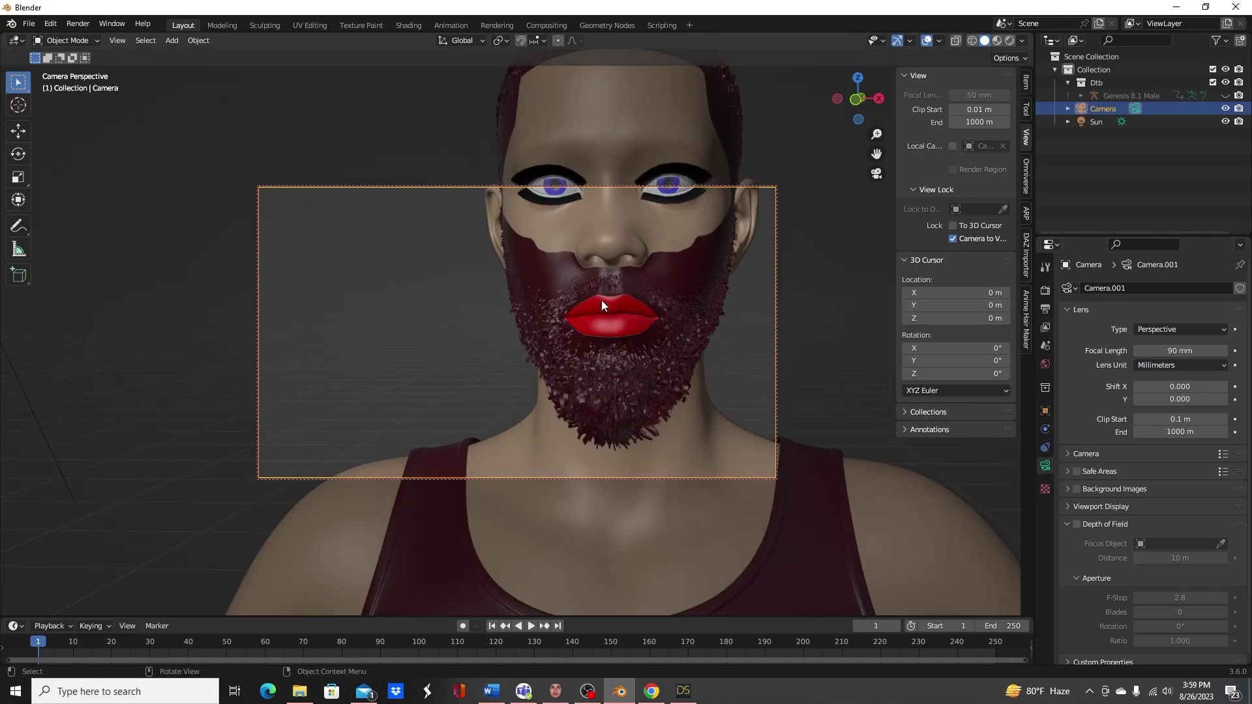
{"action": "key", "text": "g"}
{"action": "left_click", "coordinate": [862, 174]}
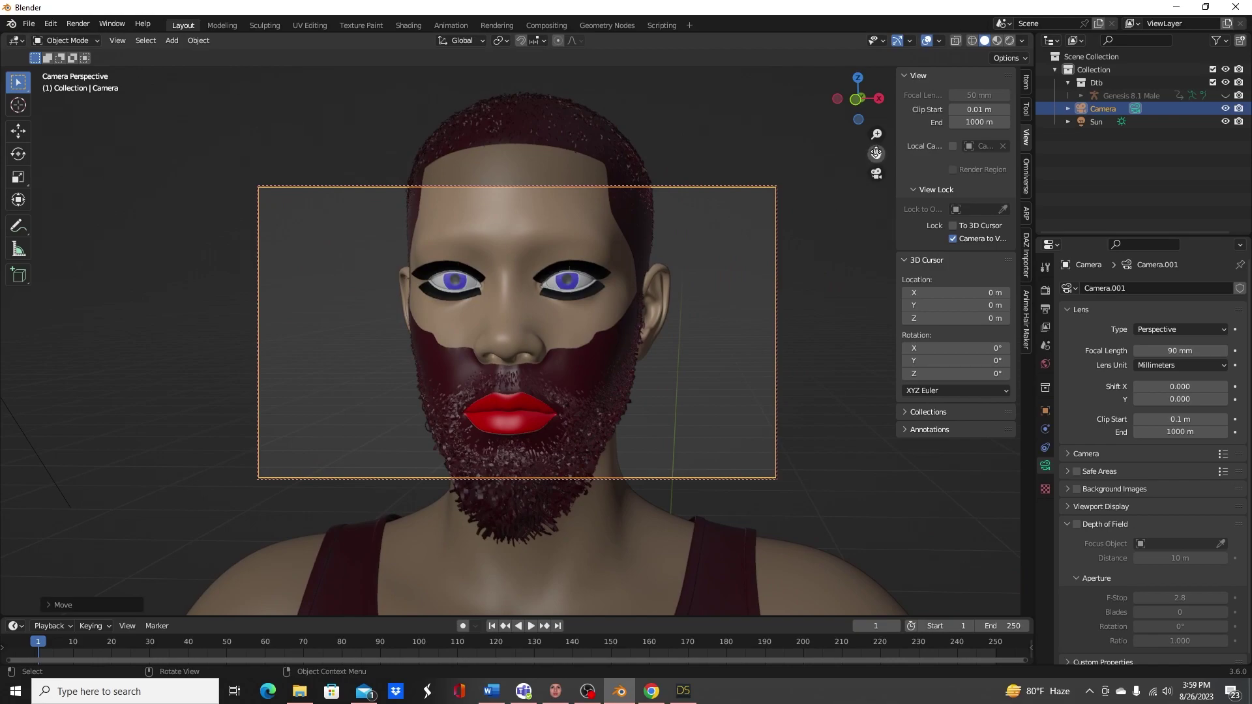
{"action": "left_click_drag", "start_coordinate": [876, 134], "coordinate": [876, 184]}
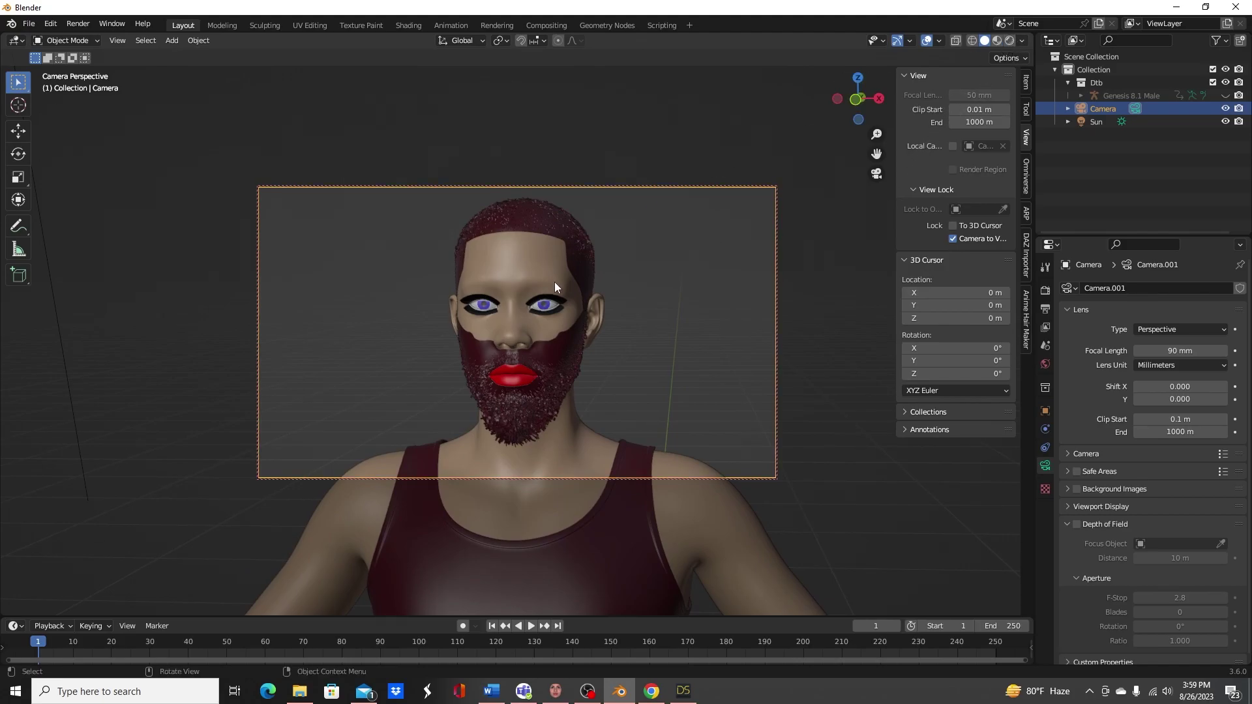
Render the camera view with F12 and bring FaceGen Artist Pro to the front
{"action": "key", "text": "F12"}
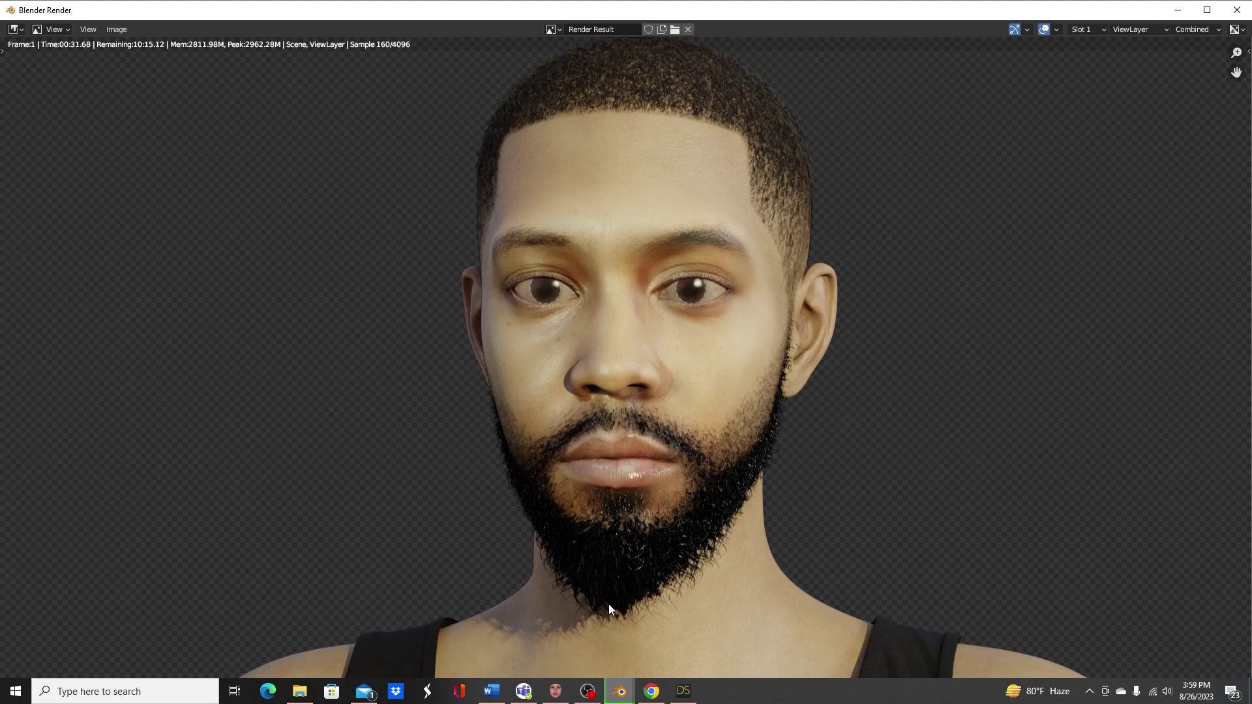
{"action": "left_click", "coordinate": [555, 691]}
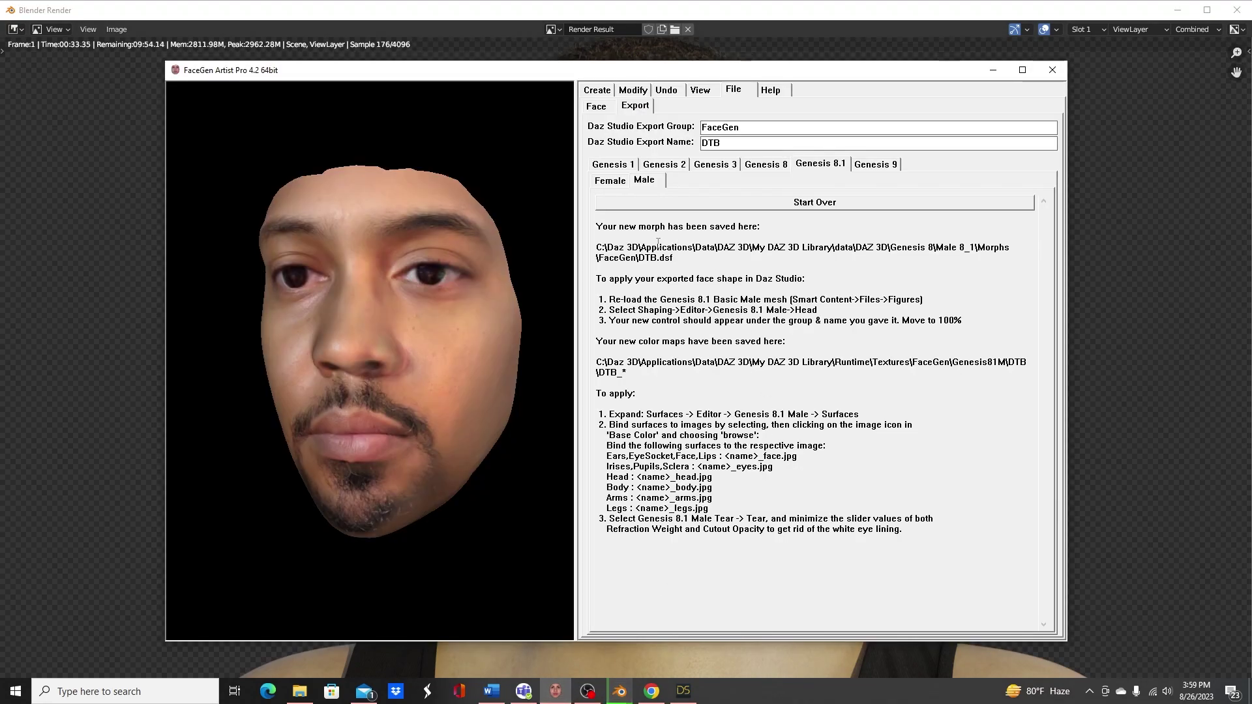
Browse FaceGen's Genesis 8.1 Female and Male export options, then bring Blender's render window back
{"action": "left_click", "coordinate": [616, 184]}
{"action": "left_click", "coordinate": [652, 186]}
{"action": "left_click", "coordinate": [621, 186]}
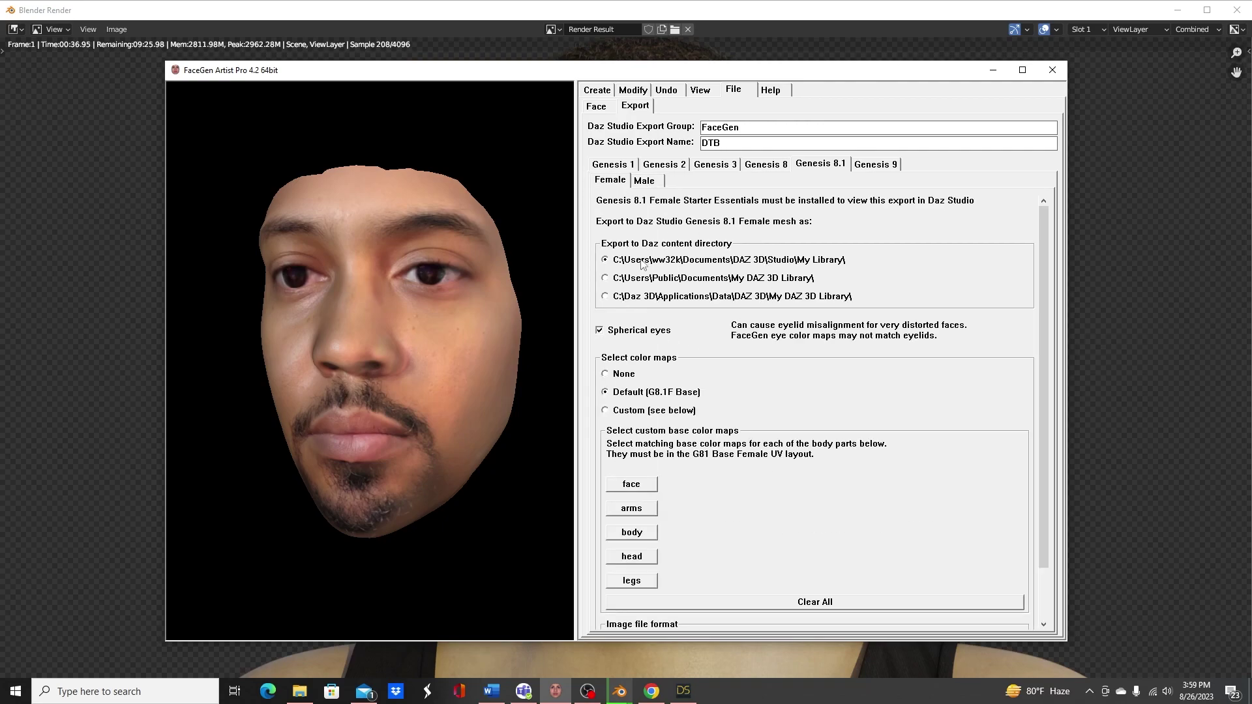
{"action": "scroll", "coordinate": [694, 443], "scroll_direction": "down", "scroll_amount": 1}
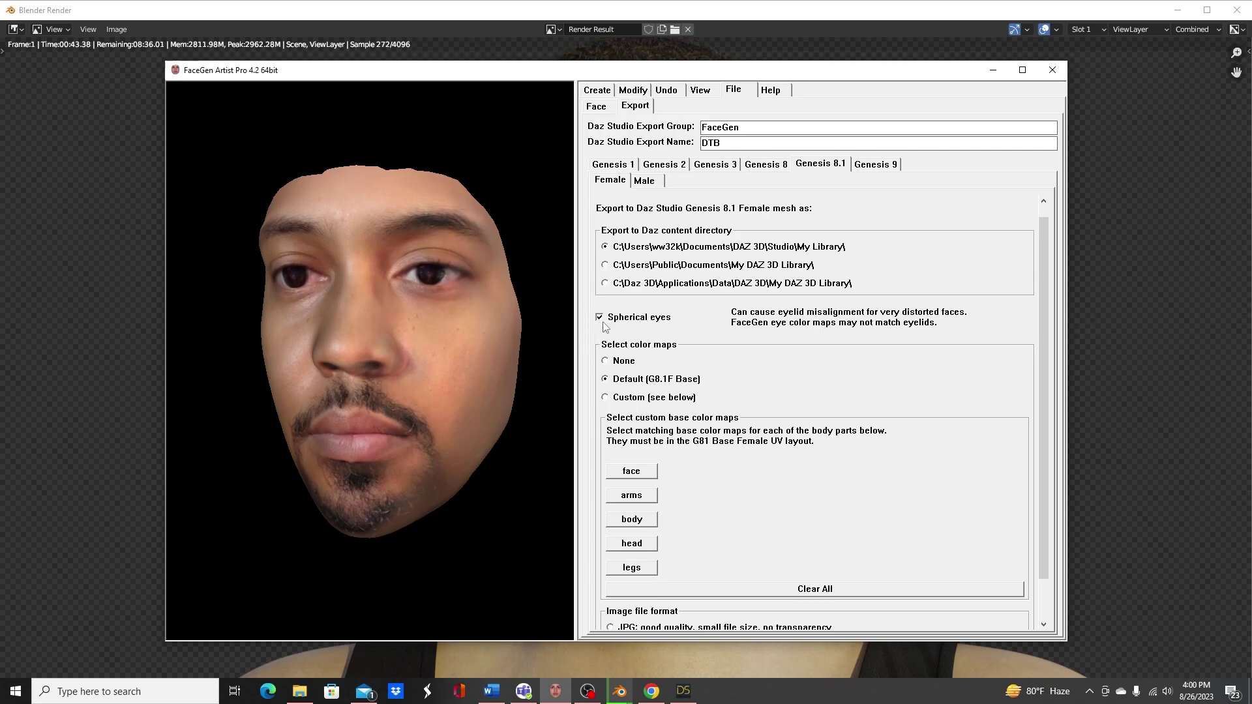
{"action": "left_click", "coordinate": [720, 4]}
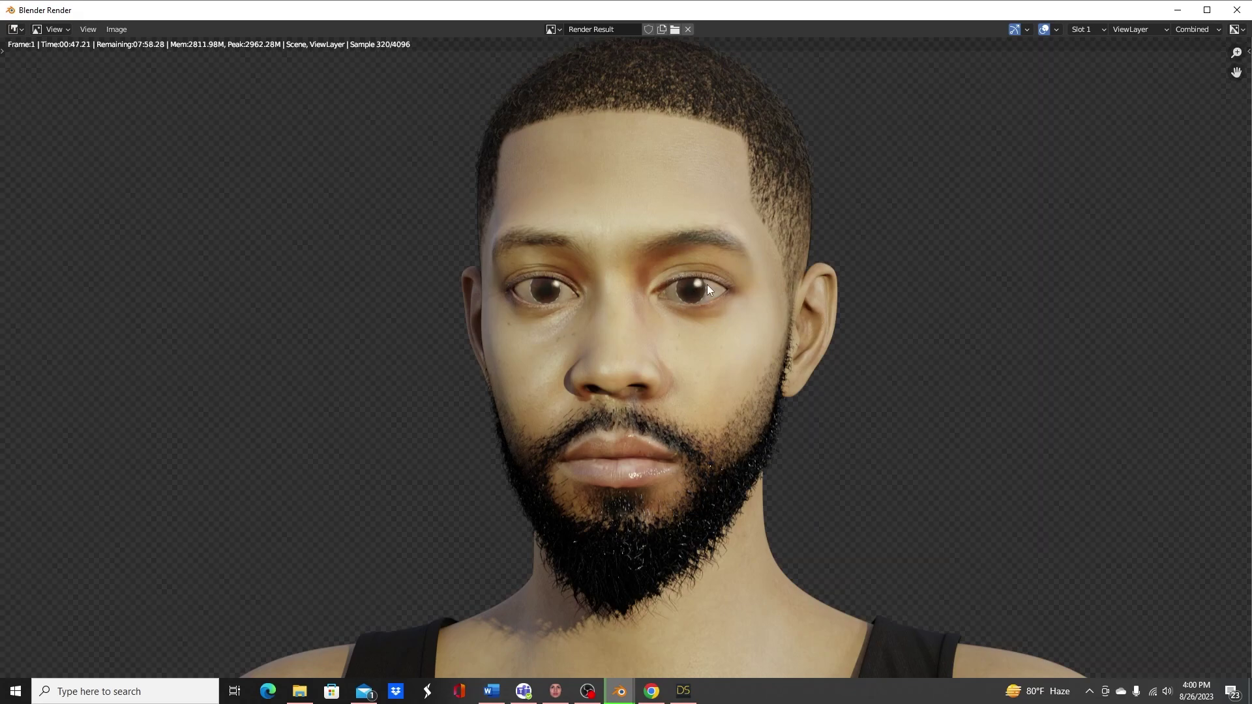
{"action": "scroll", "coordinate": [678, 301], "scroll_direction": "up", "scroll_amount": 4}
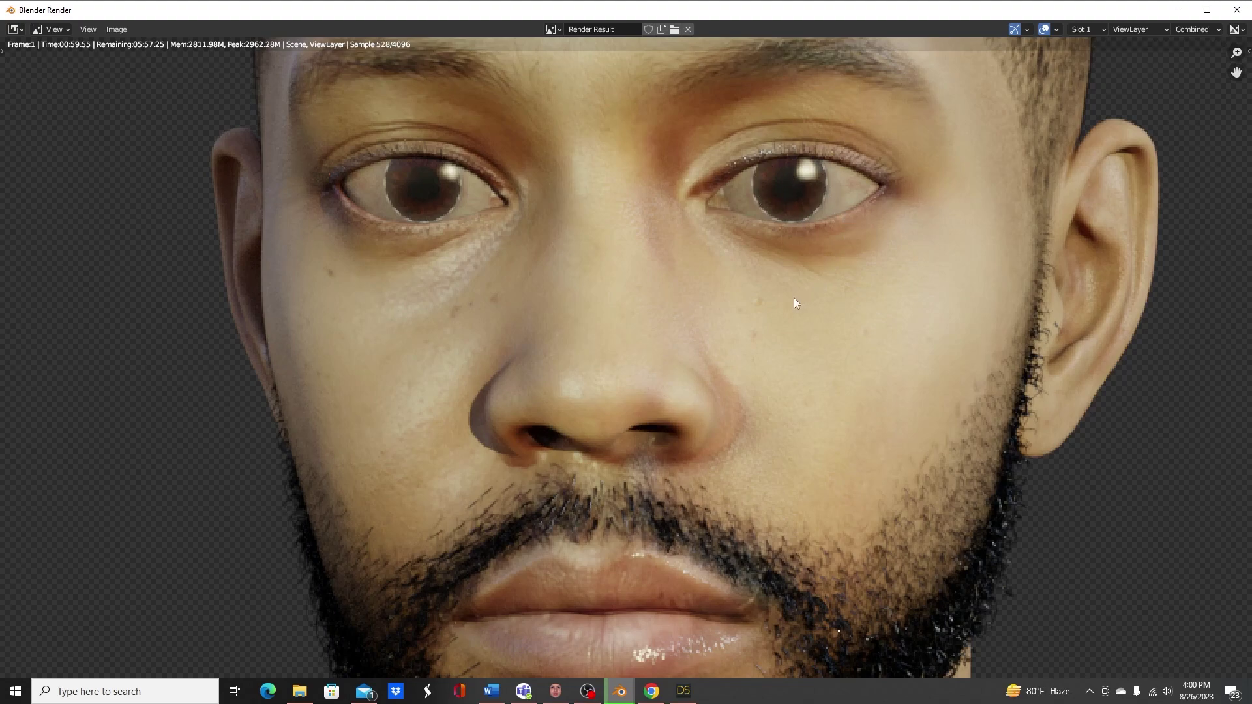
{"action": "scroll", "coordinate": [793, 297], "scroll_direction": "down", "scroll_amount": 3}
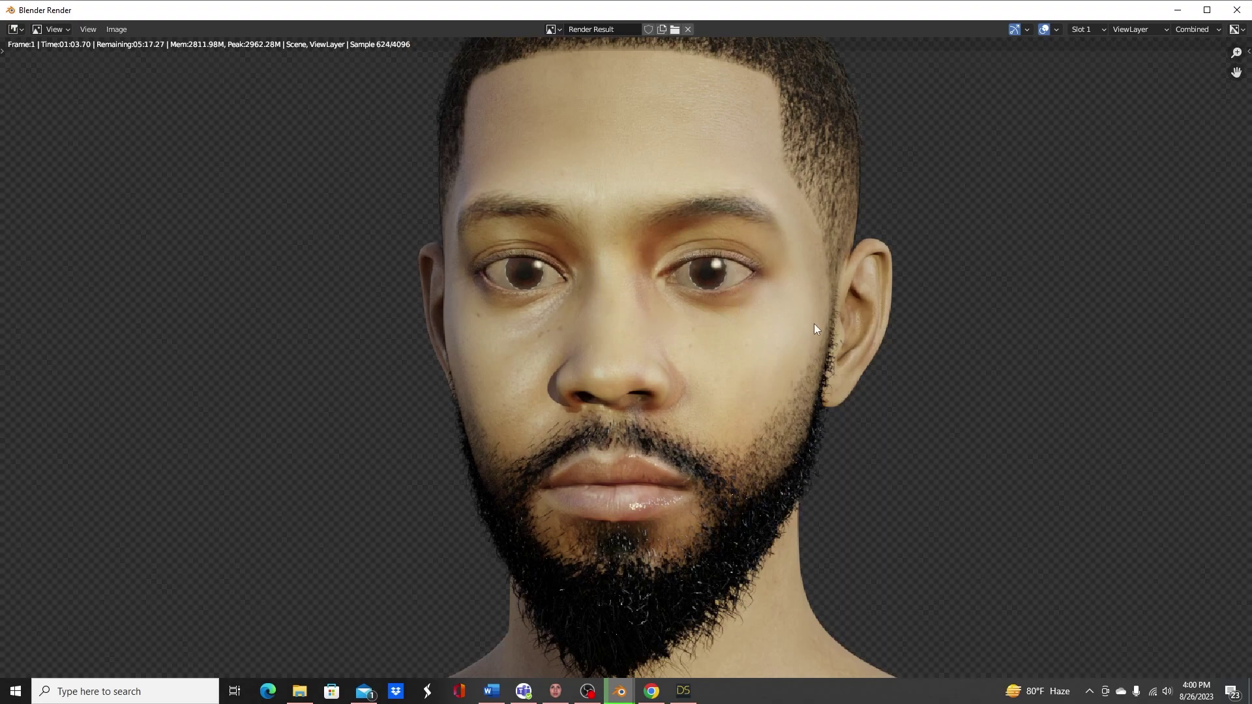
{"action": "scroll", "coordinate": [756, 330], "scroll_direction": "down", "scroll_amount": 3}
{"action": "scroll", "coordinate": [756, 329], "scroll_direction": "up", "scroll_amount": 2}
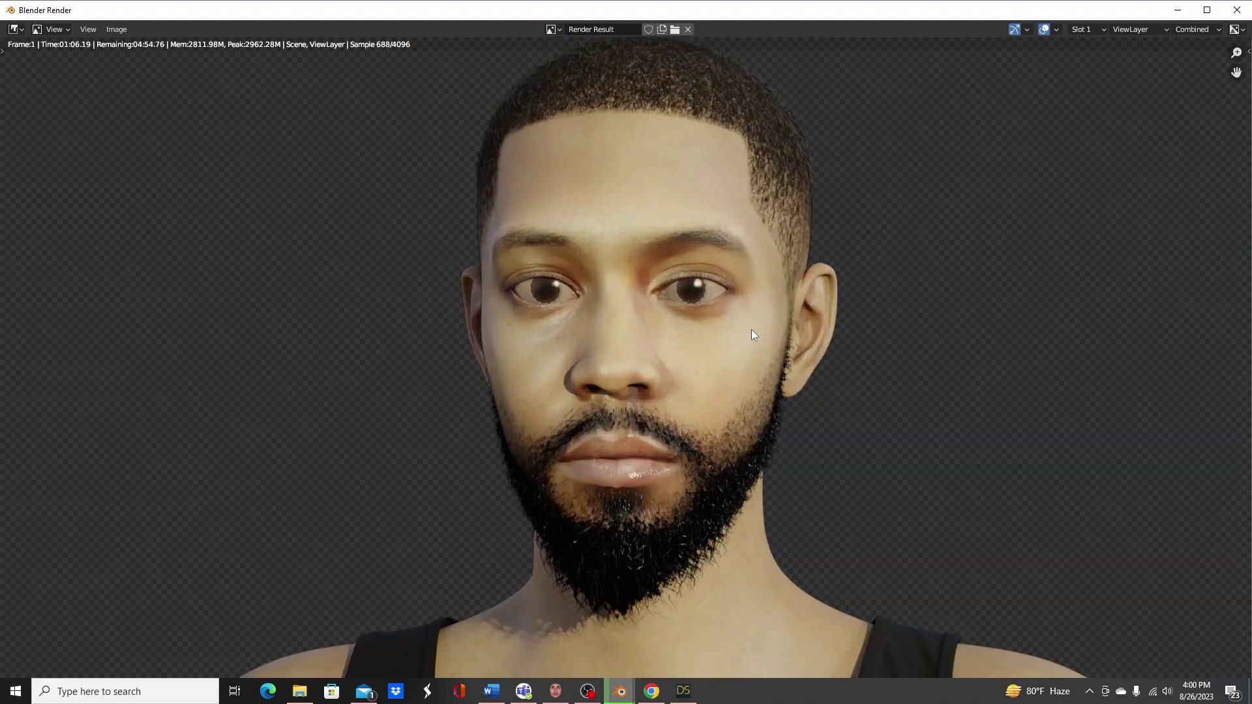
{"action": "scroll", "coordinate": [674, 334], "scroll_direction": "down", "scroll_amount": 1}
{"action": "scroll", "coordinate": [642, 332], "scroll_direction": "up", "scroll_amount": 1}
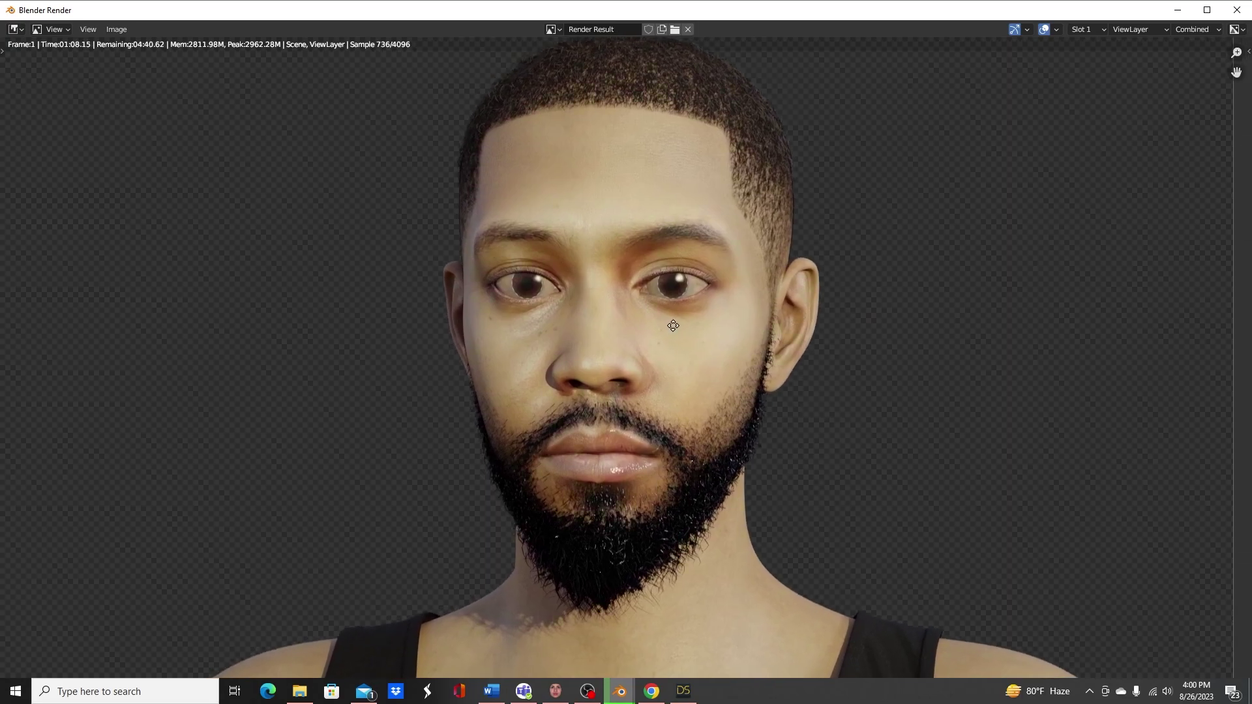